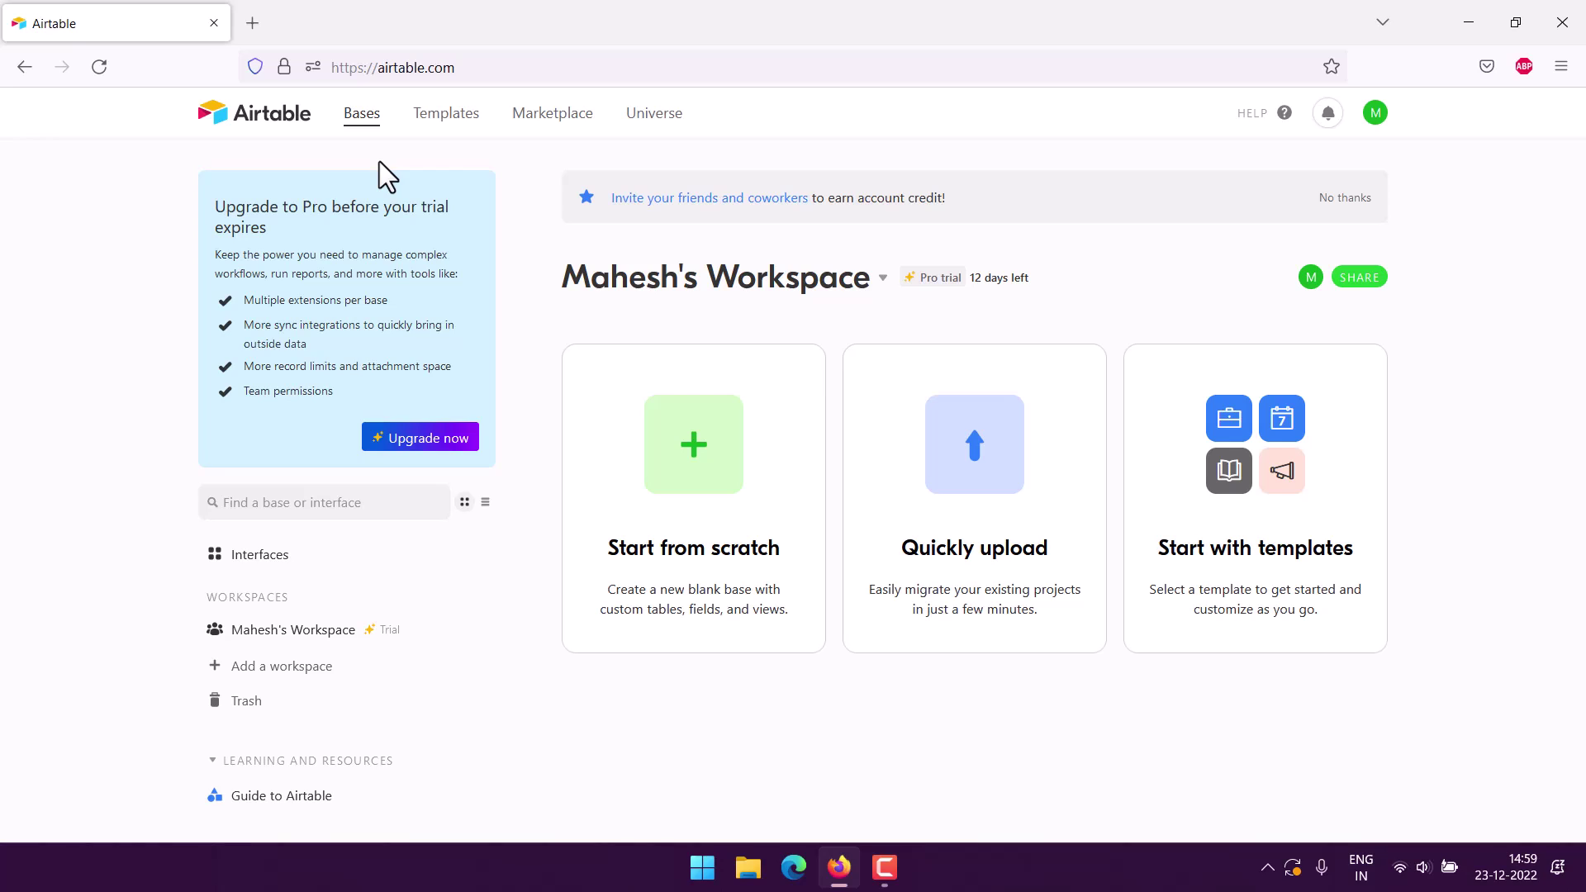
Create a new blank Airtable base from the Start from scratch card.
{"action": "left_click", "coordinate": [702, 475]}
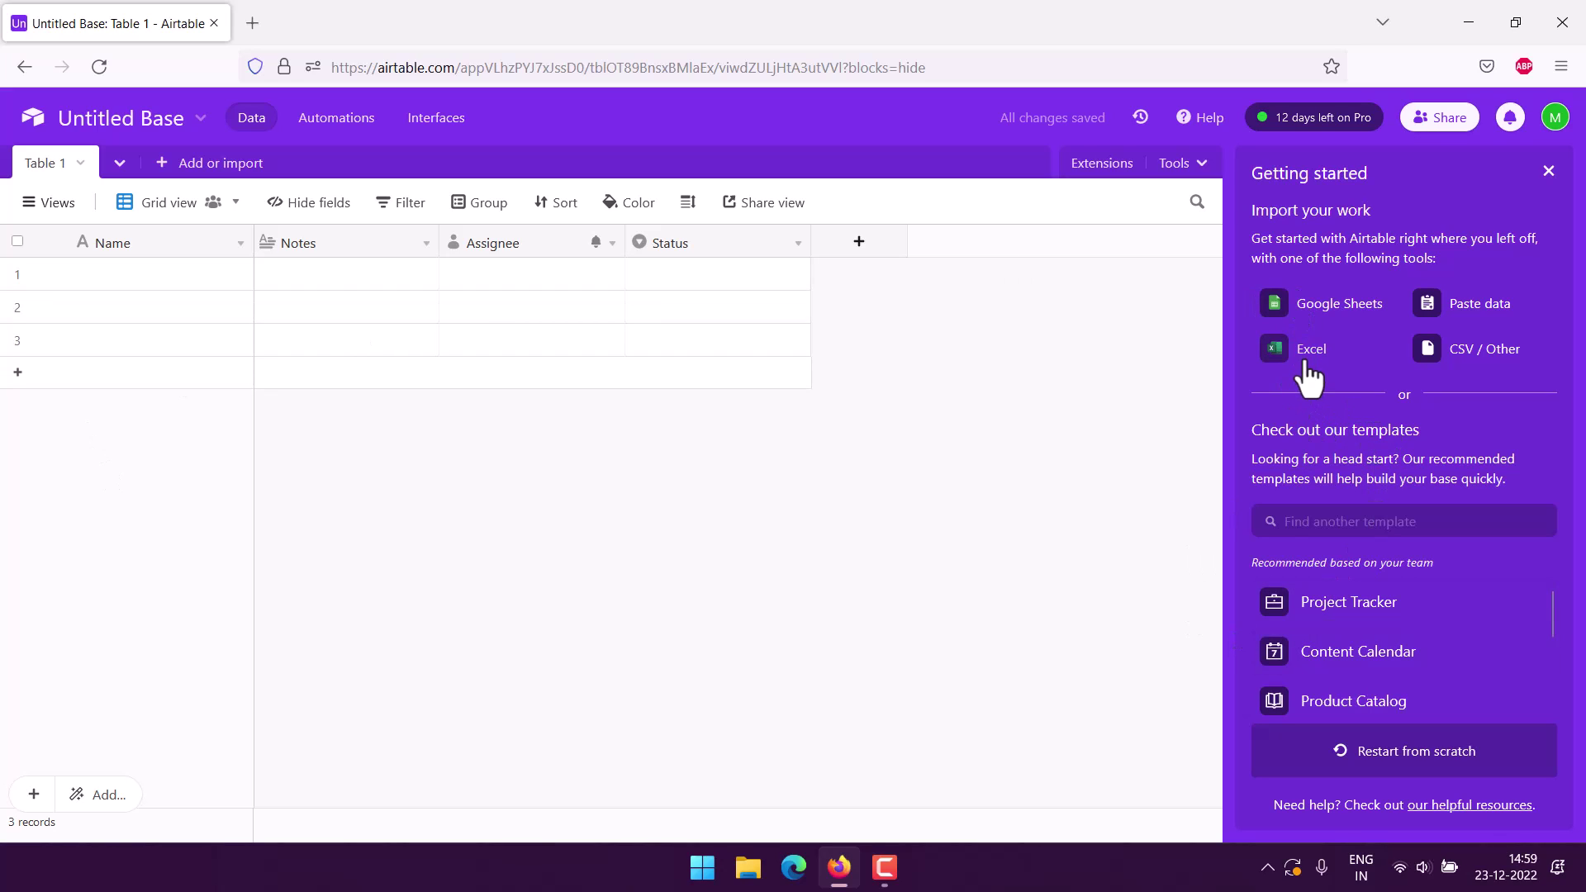
Restart the base from scratch and delete the Status field.
{"action": "left_click", "coordinate": [1370, 753]}
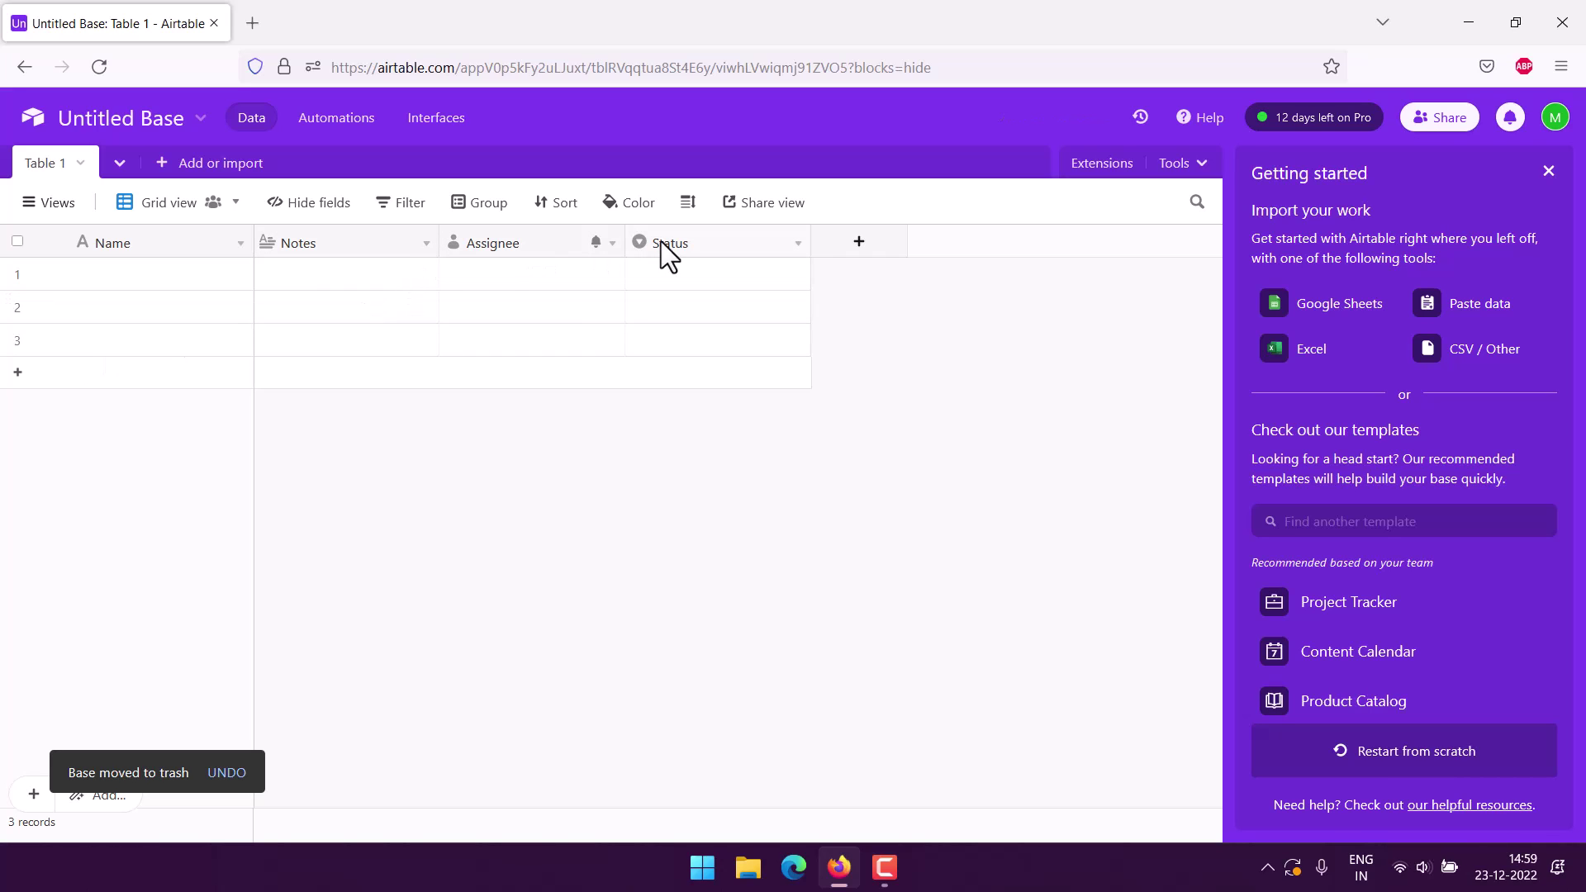
{"action": "left_click", "coordinate": [798, 244]}
{"action": "scroll", "coordinate": [805, 372], "scroll_direction": "down", "scroll_amount": 2}
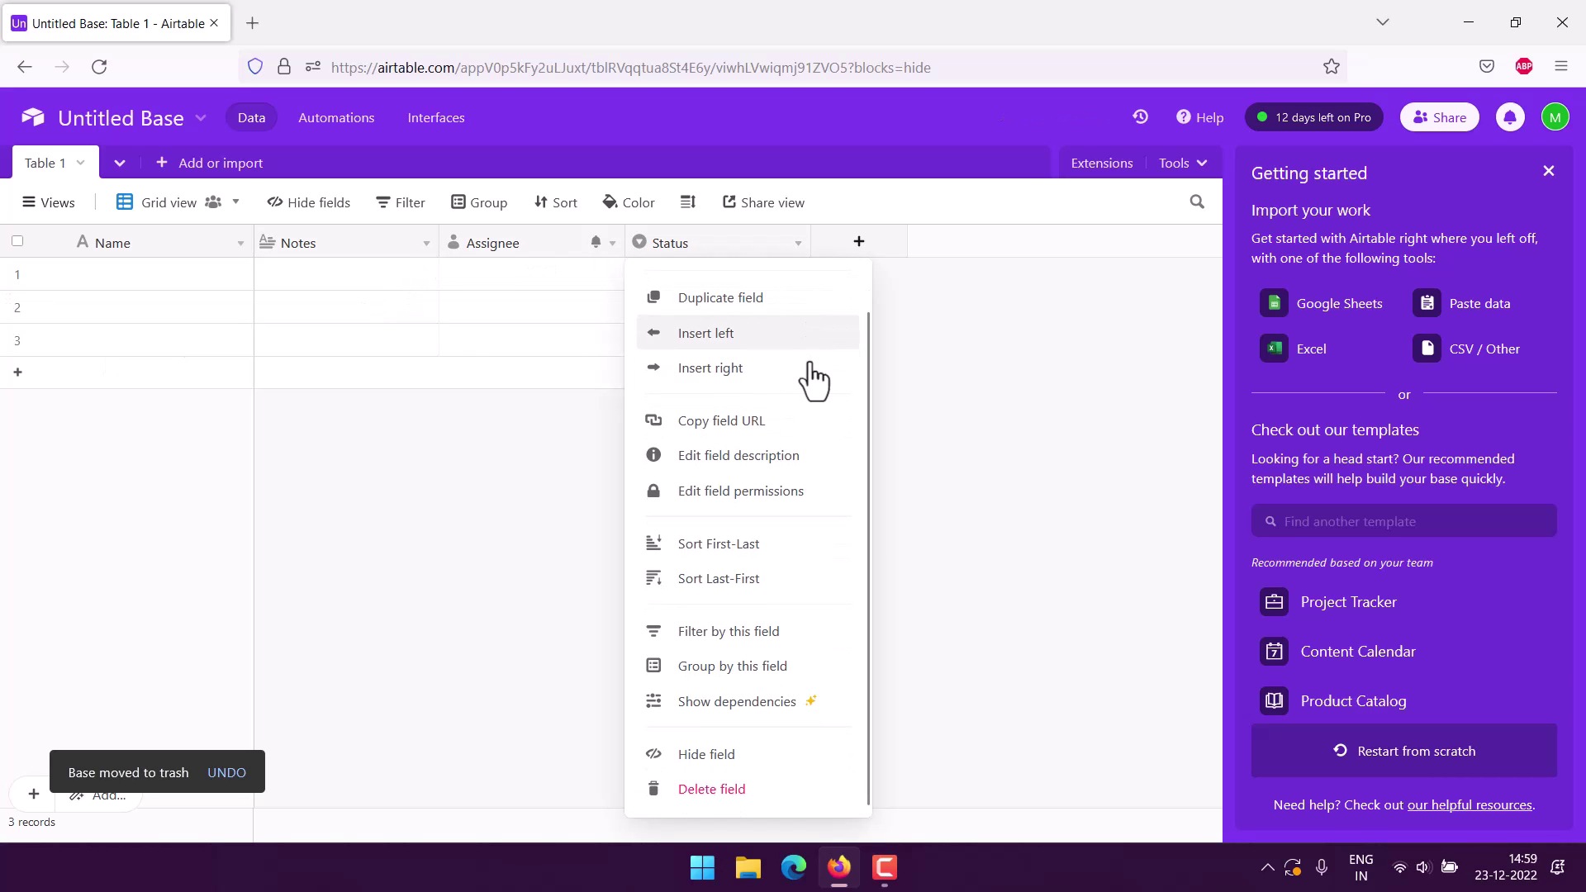
{"action": "left_click", "coordinate": [704, 795]}
Delete the Assignee and Notes fields so only Name remains in Table 1.
{"action": "left_click", "coordinate": [612, 243]}
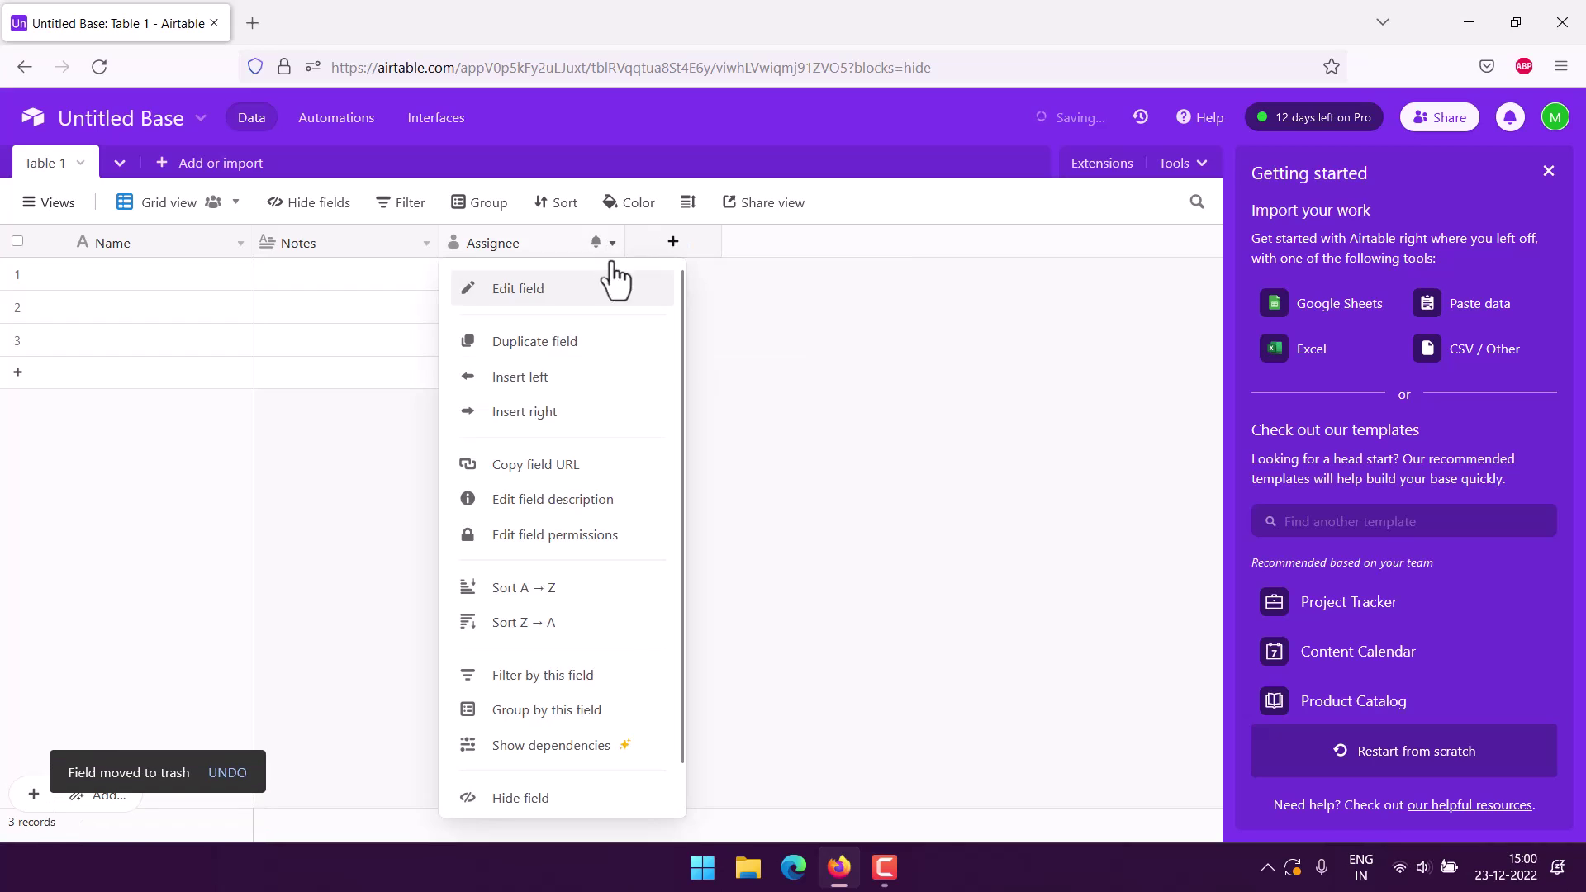
{"action": "scroll", "coordinate": [584, 672], "scroll_direction": "down", "scroll_amount": 1}
{"action": "left_click", "coordinate": [521, 793]}
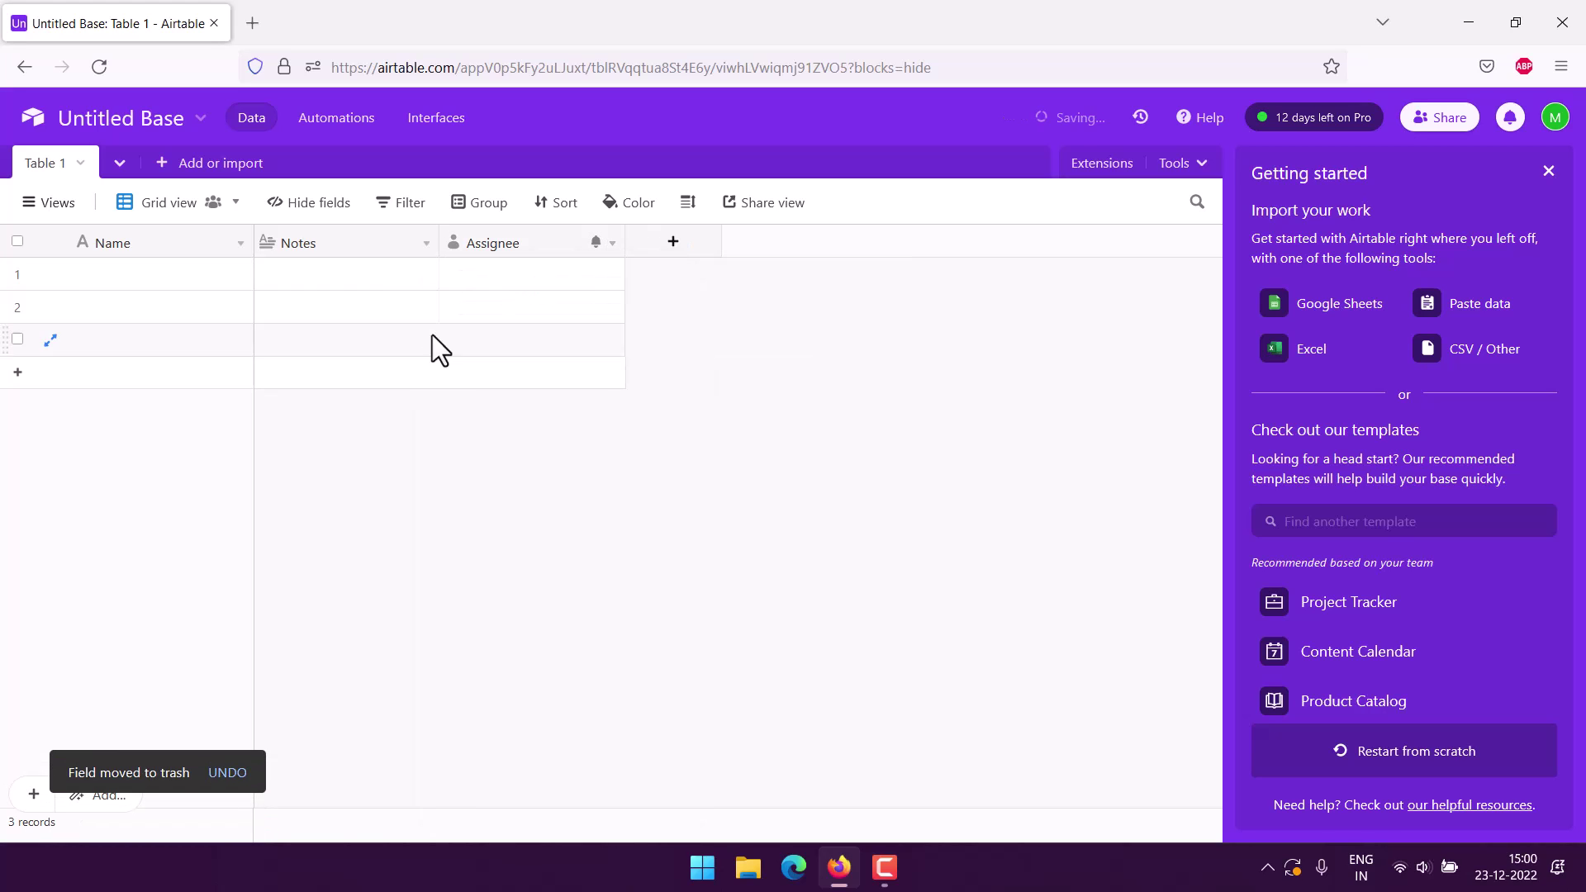
{"action": "left_click", "coordinate": [427, 243]}
{"action": "scroll", "coordinate": [400, 661], "scroll_direction": "down", "scroll_amount": 1}
{"action": "left_click", "coordinate": [384, 793]}
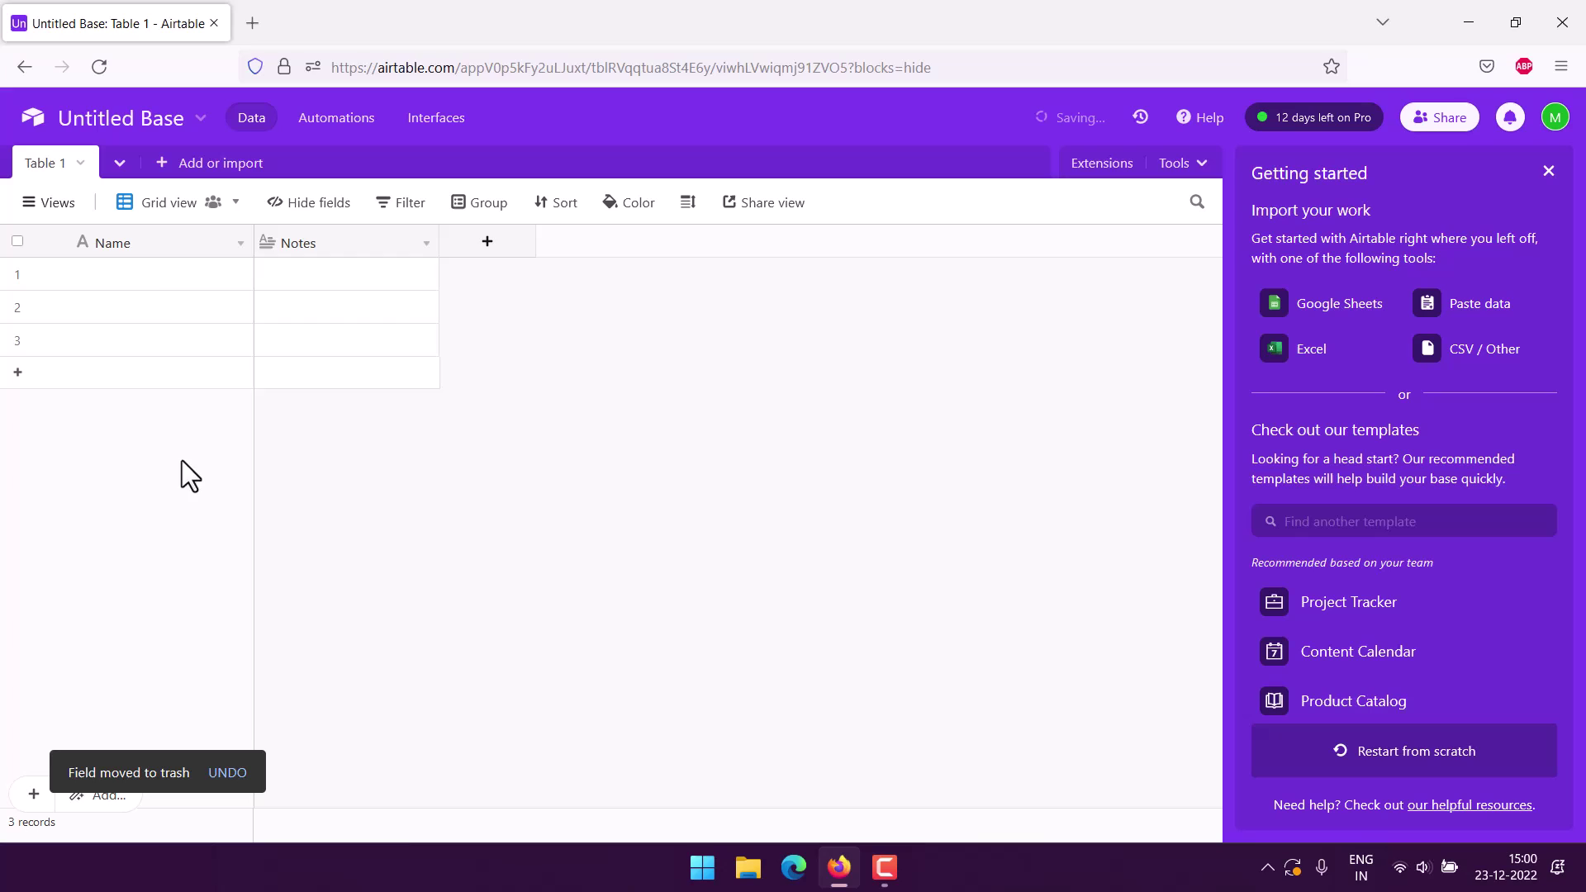
{"action": "left_click", "coordinate": [239, 244]}
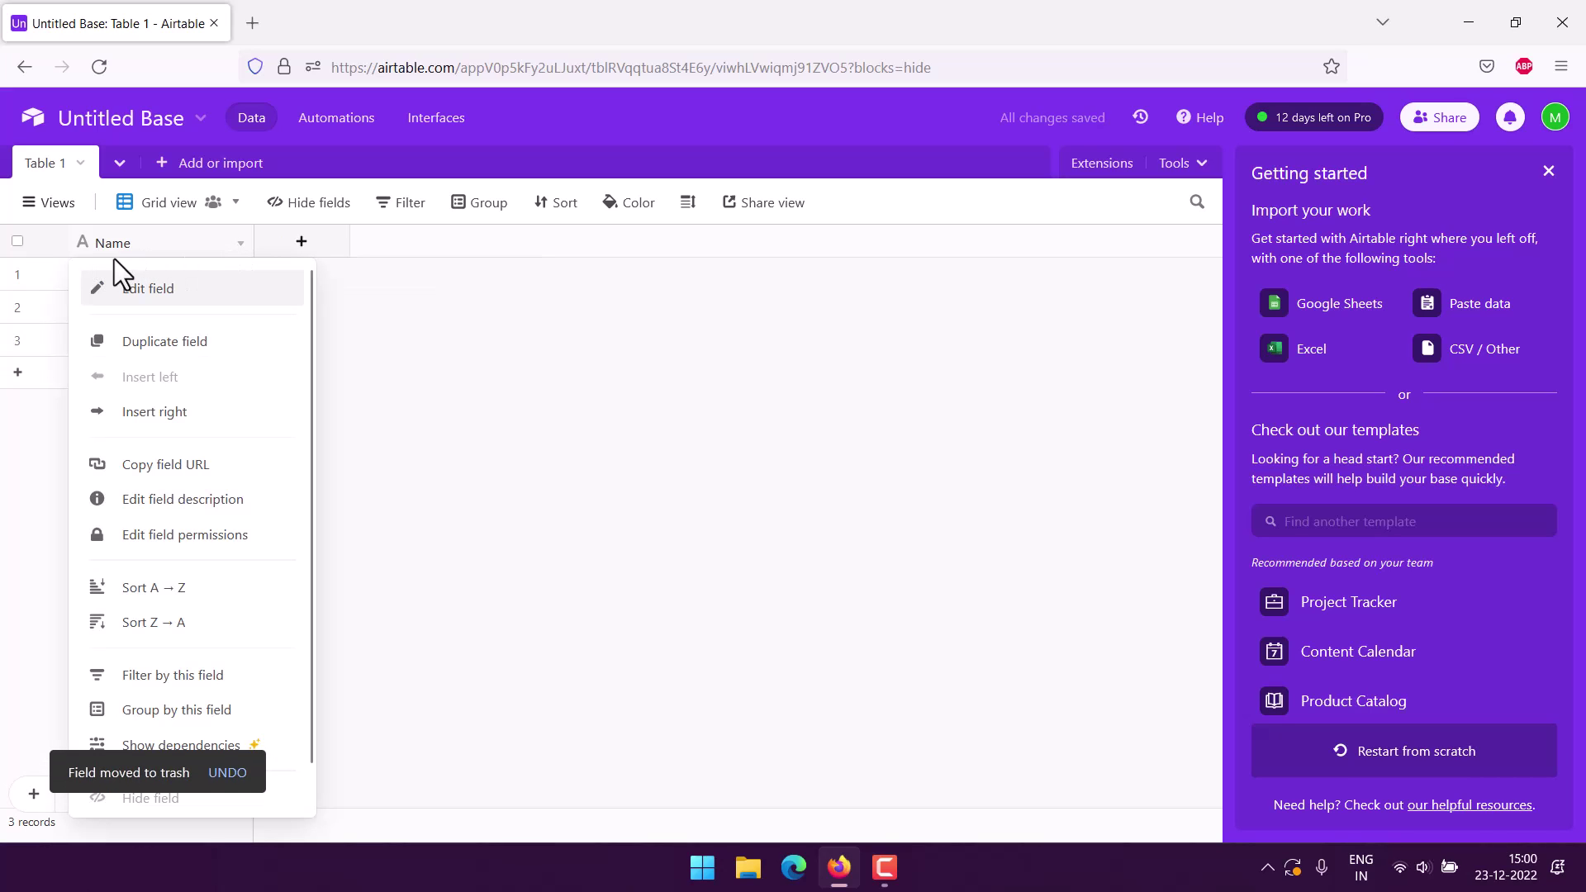
Rename the Name field to 'Task' and drag its column border narrower.
{"action": "left_click", "coordinate": [145, 289]}
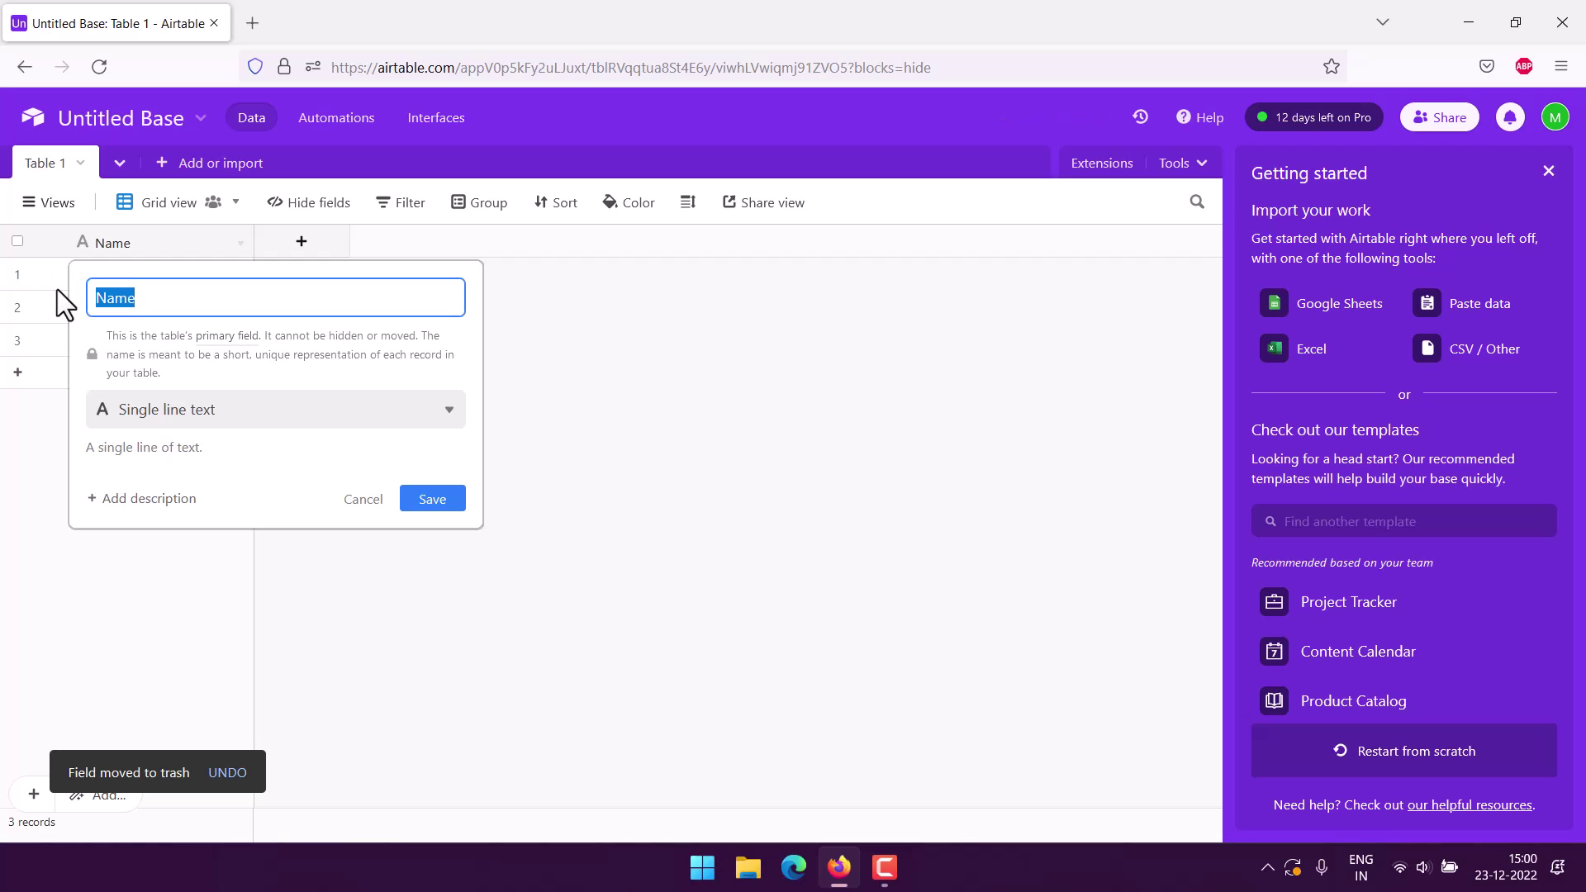
{"action": "type", "text": "Task"}
{"action": "left_click", "coordinate": [425, 500]}
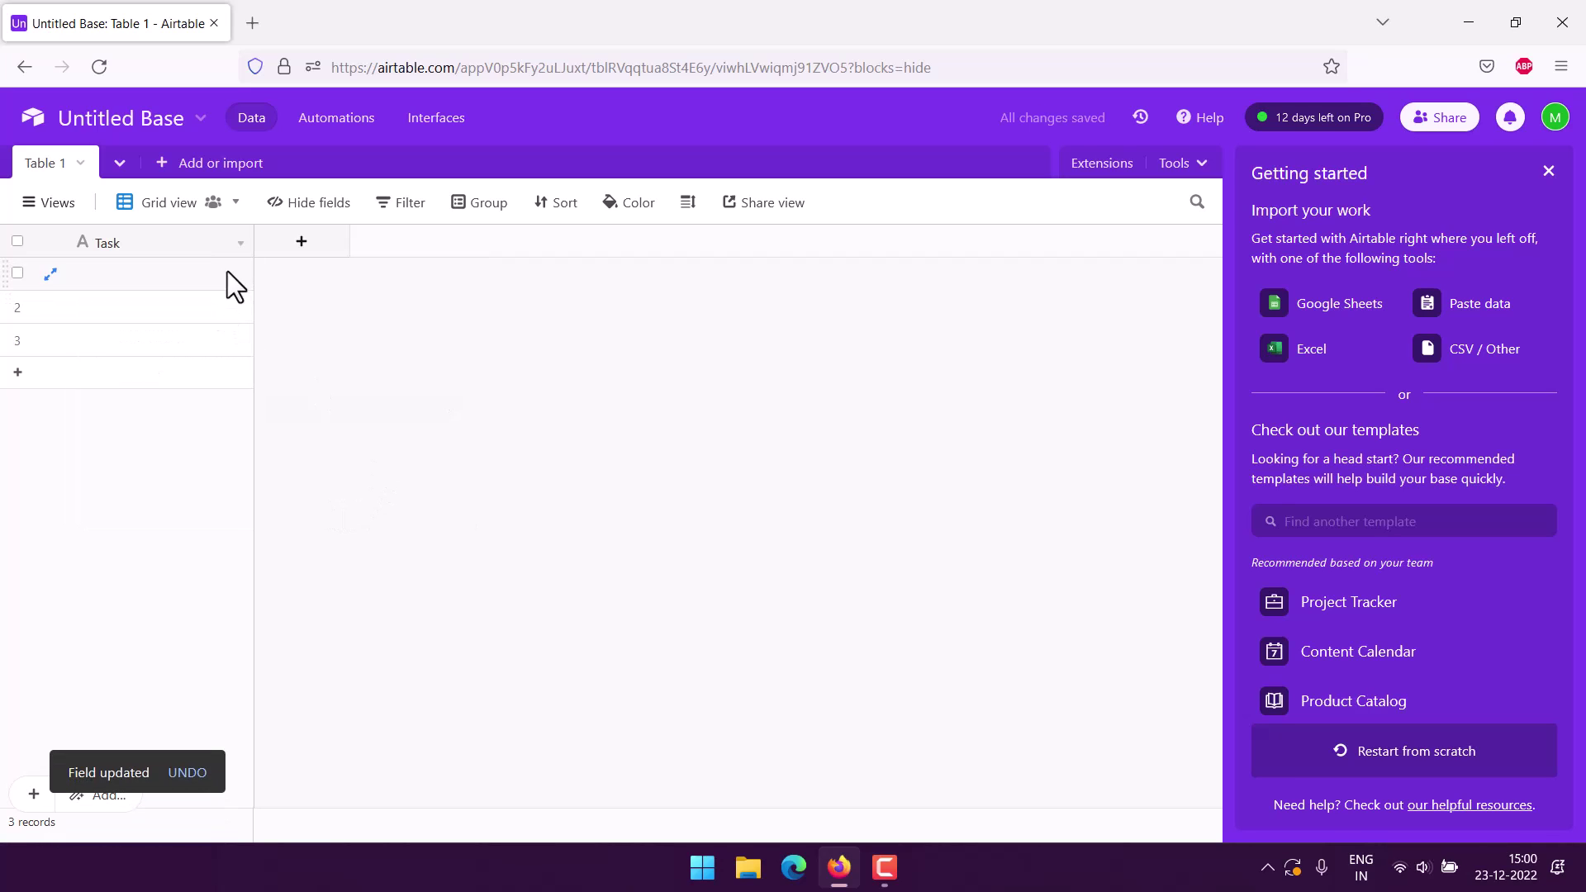
{"action": "left_click_drag", "start_coordinate": [248, 243], "coordinate": [181, 241]}
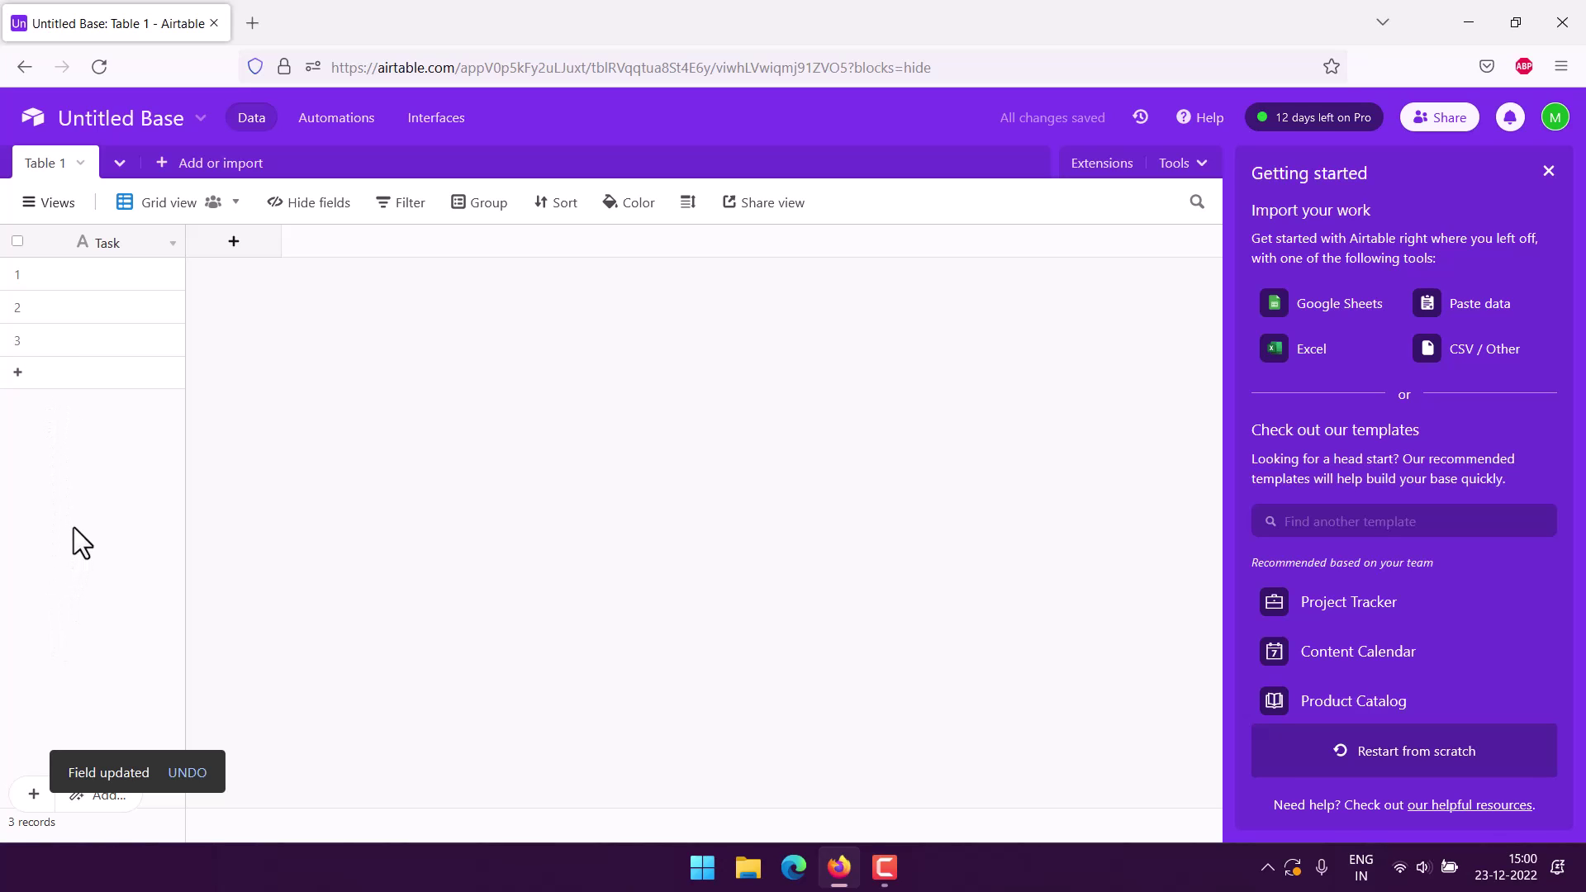
Create a Single line text column named 'Customer' after Task.
{"action": "left_click", "coordinate": [234, 241]}
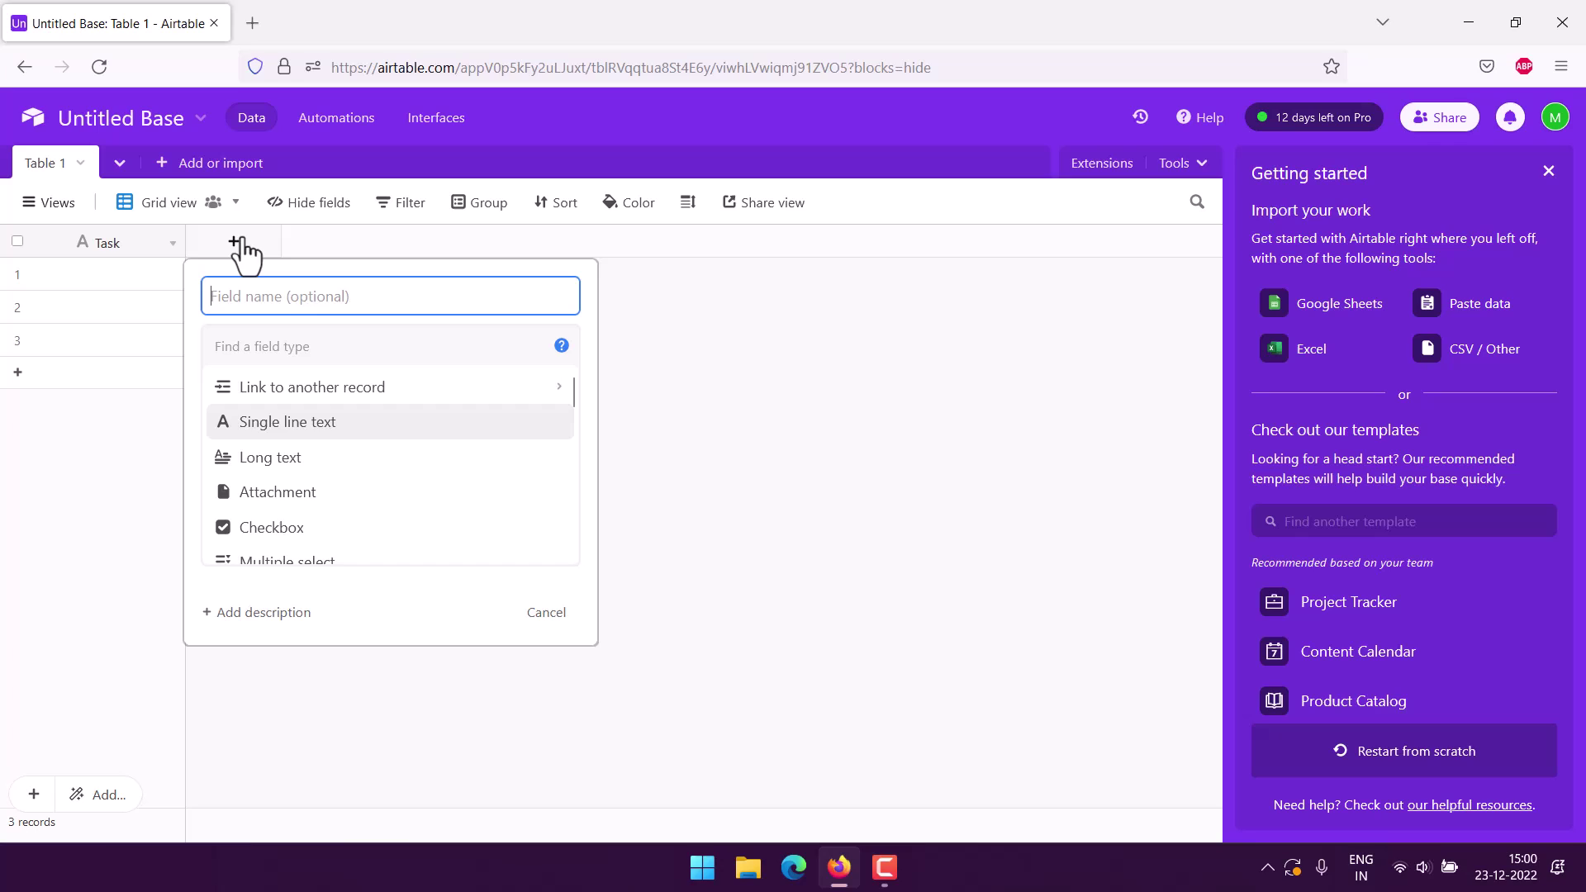
{"action": "type", "text": "Customer"}
{"action": "scroll", "coordinate": [407, 446], "scroll_direction": "down", "scroll_amount": 3}
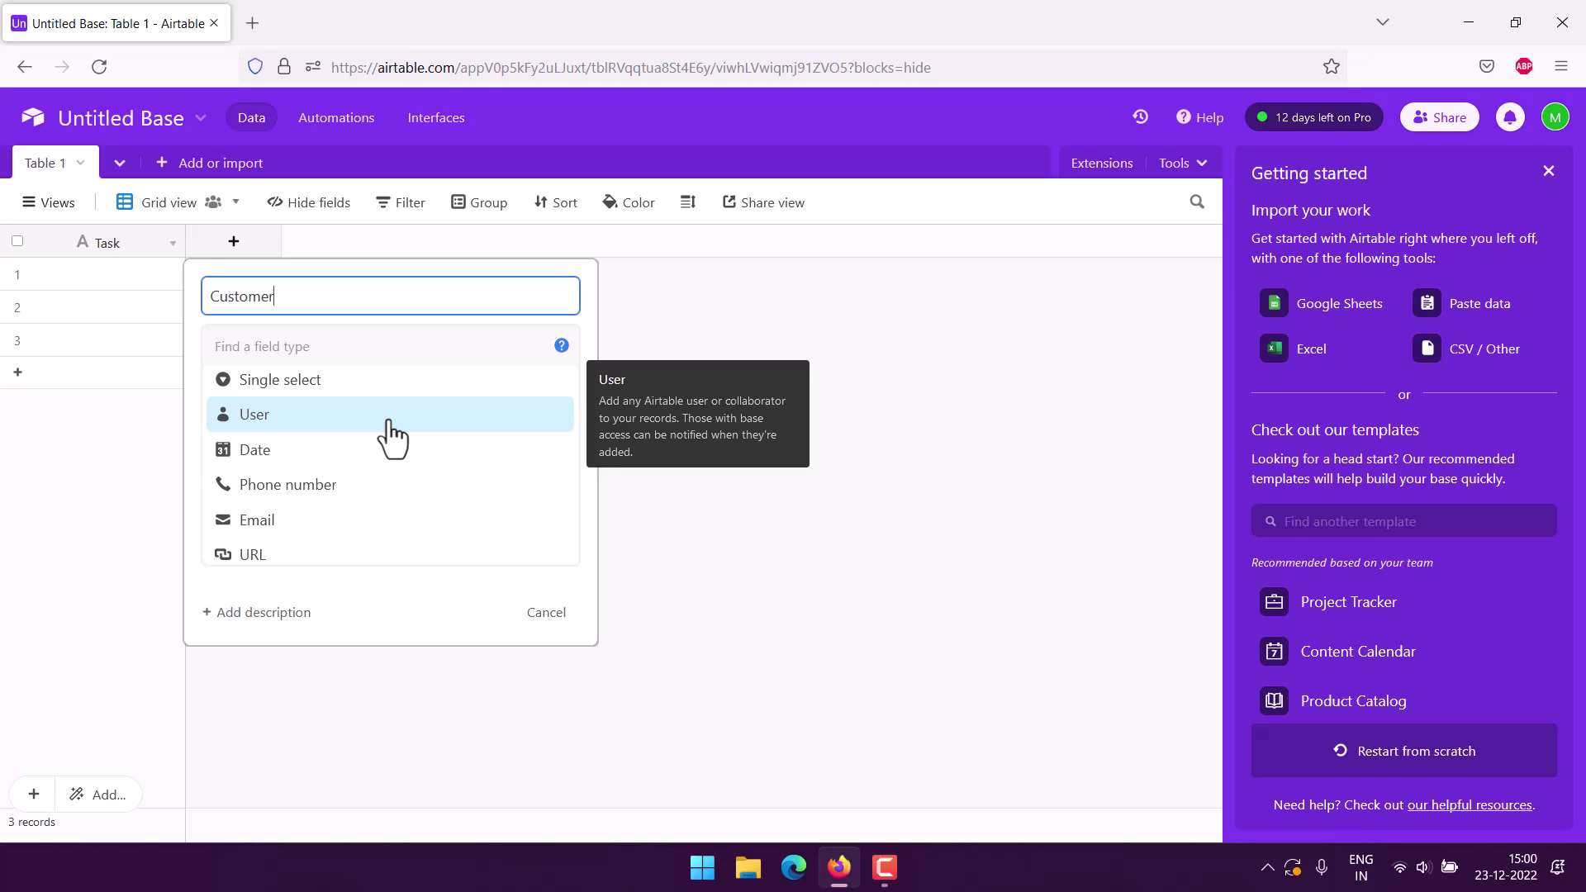
{"action": "scroll", "coordinate": [396, 459], "scroll_direction": "up", "scroll_amount": 3}
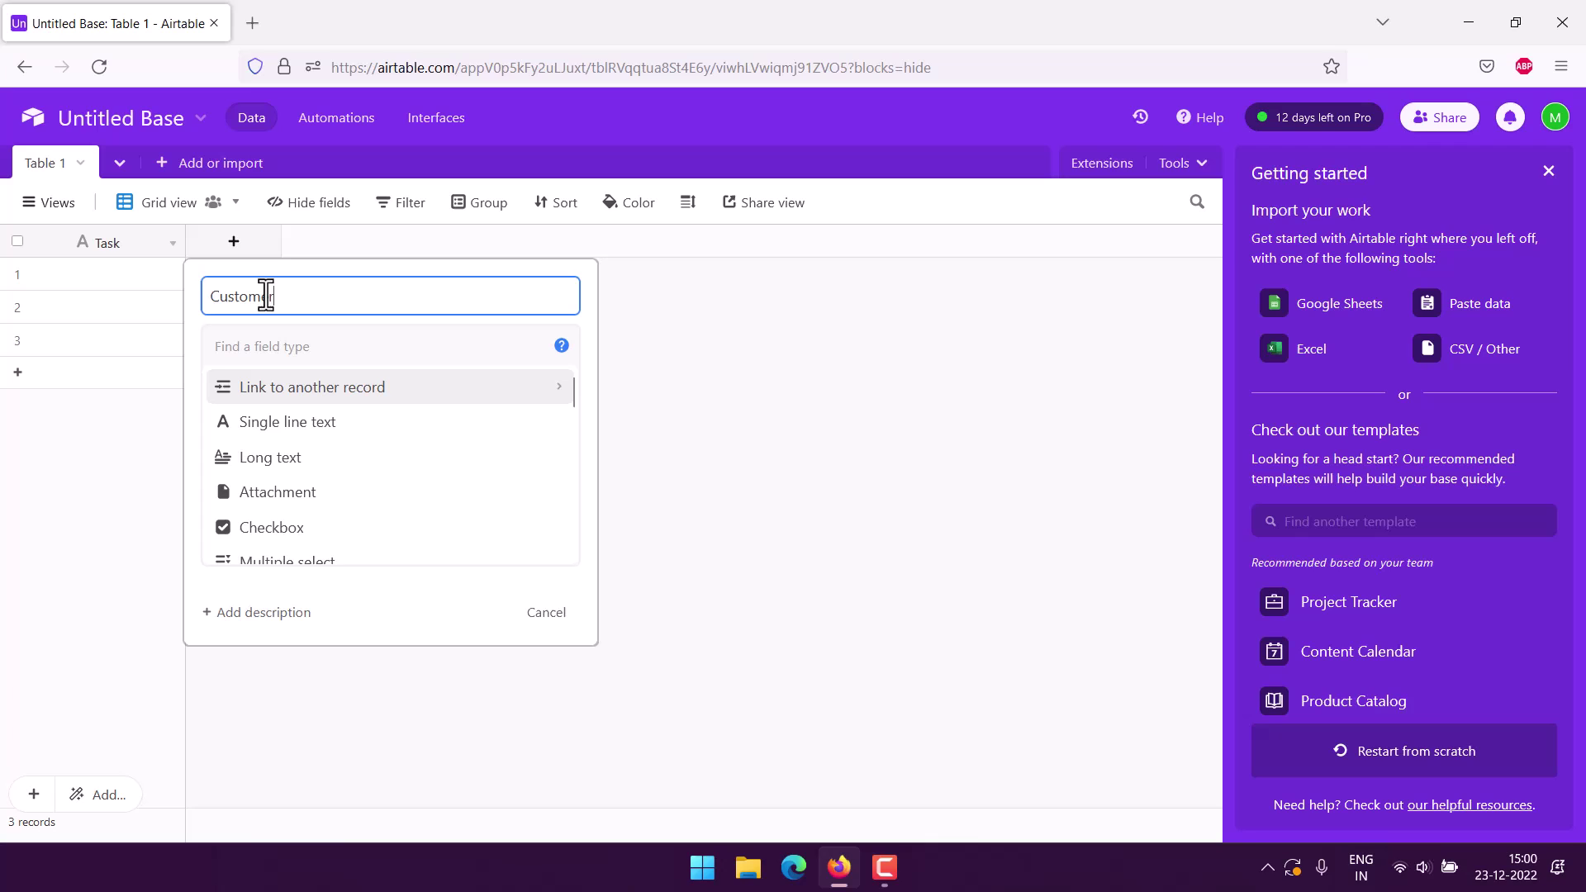
{"action": "left_click", "coordinate": [299, 422]}
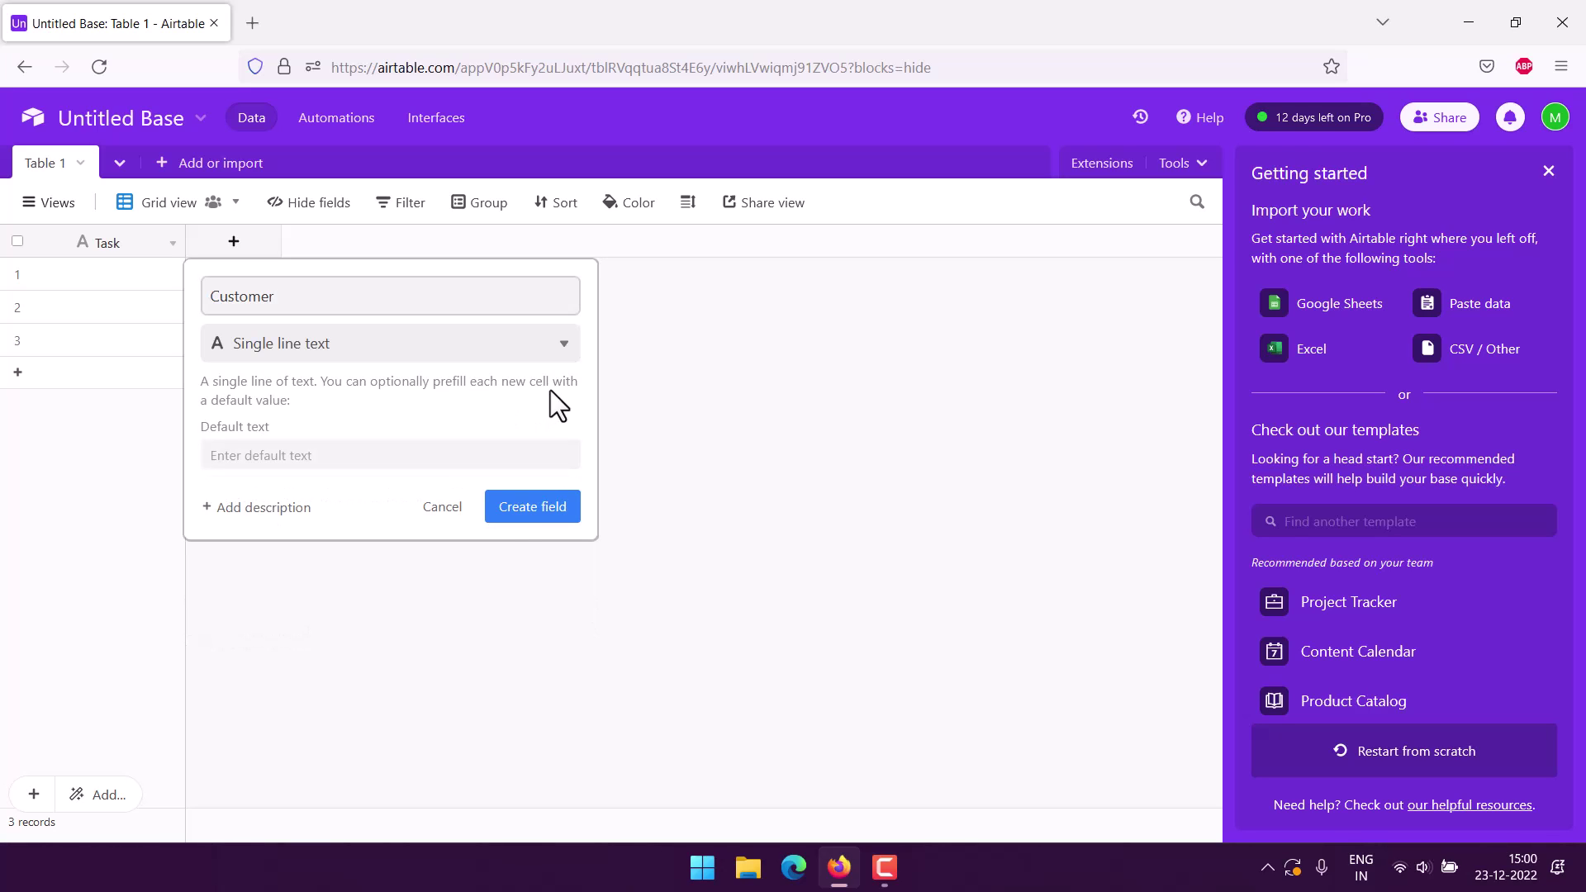
{"action": "left_click", "coordinate": [536, 510]}
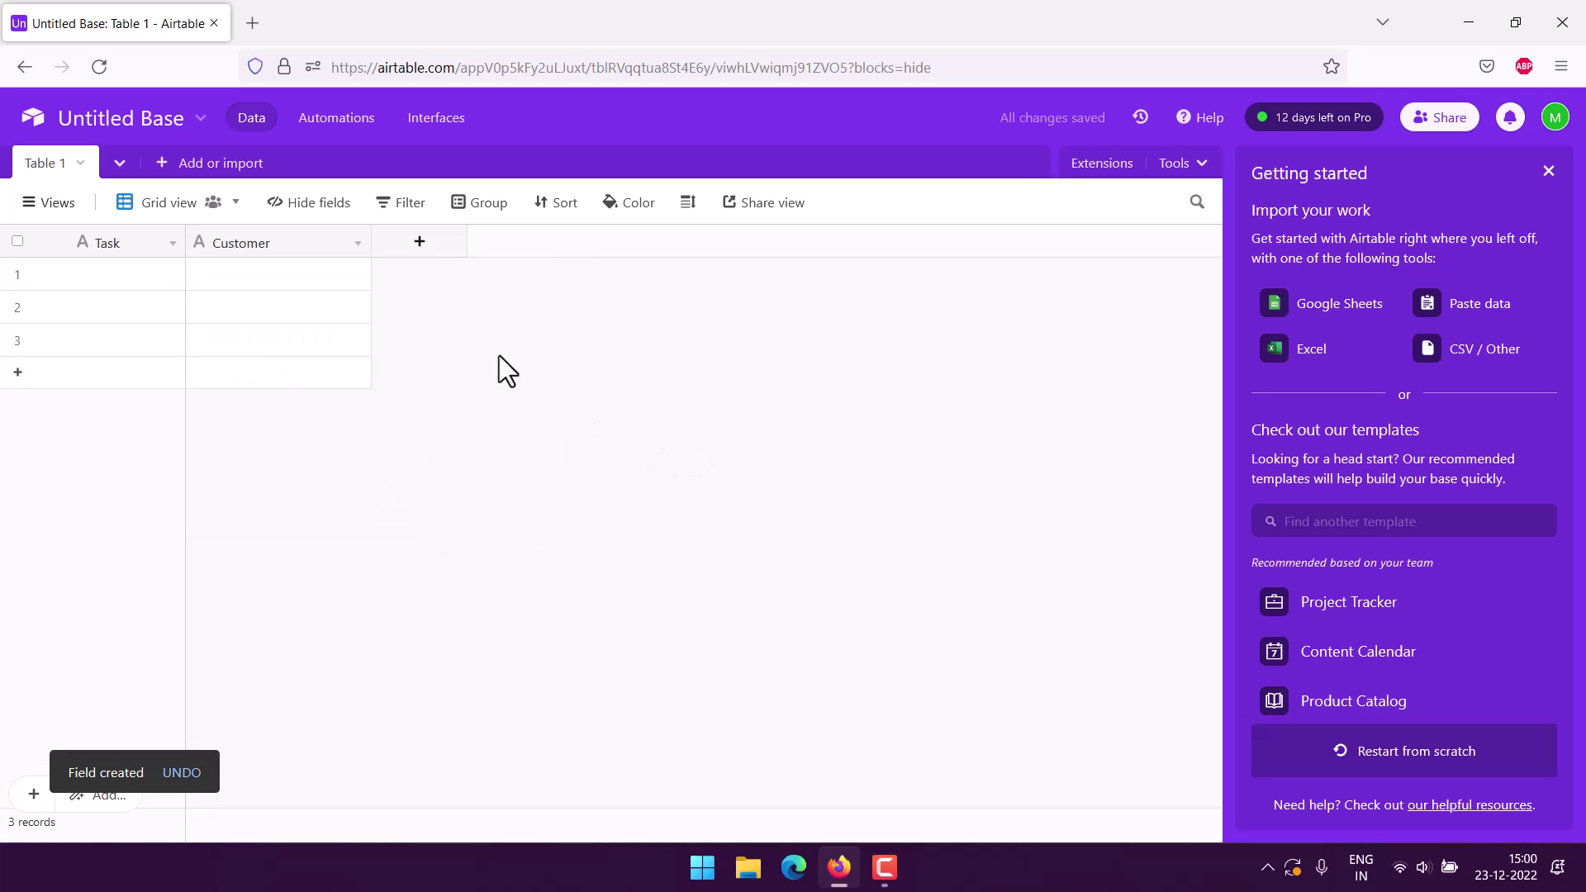
Create a Single line text column named 'Team Member' after Customer.
{"action": "left_click", "coordinate": [424, 252]}
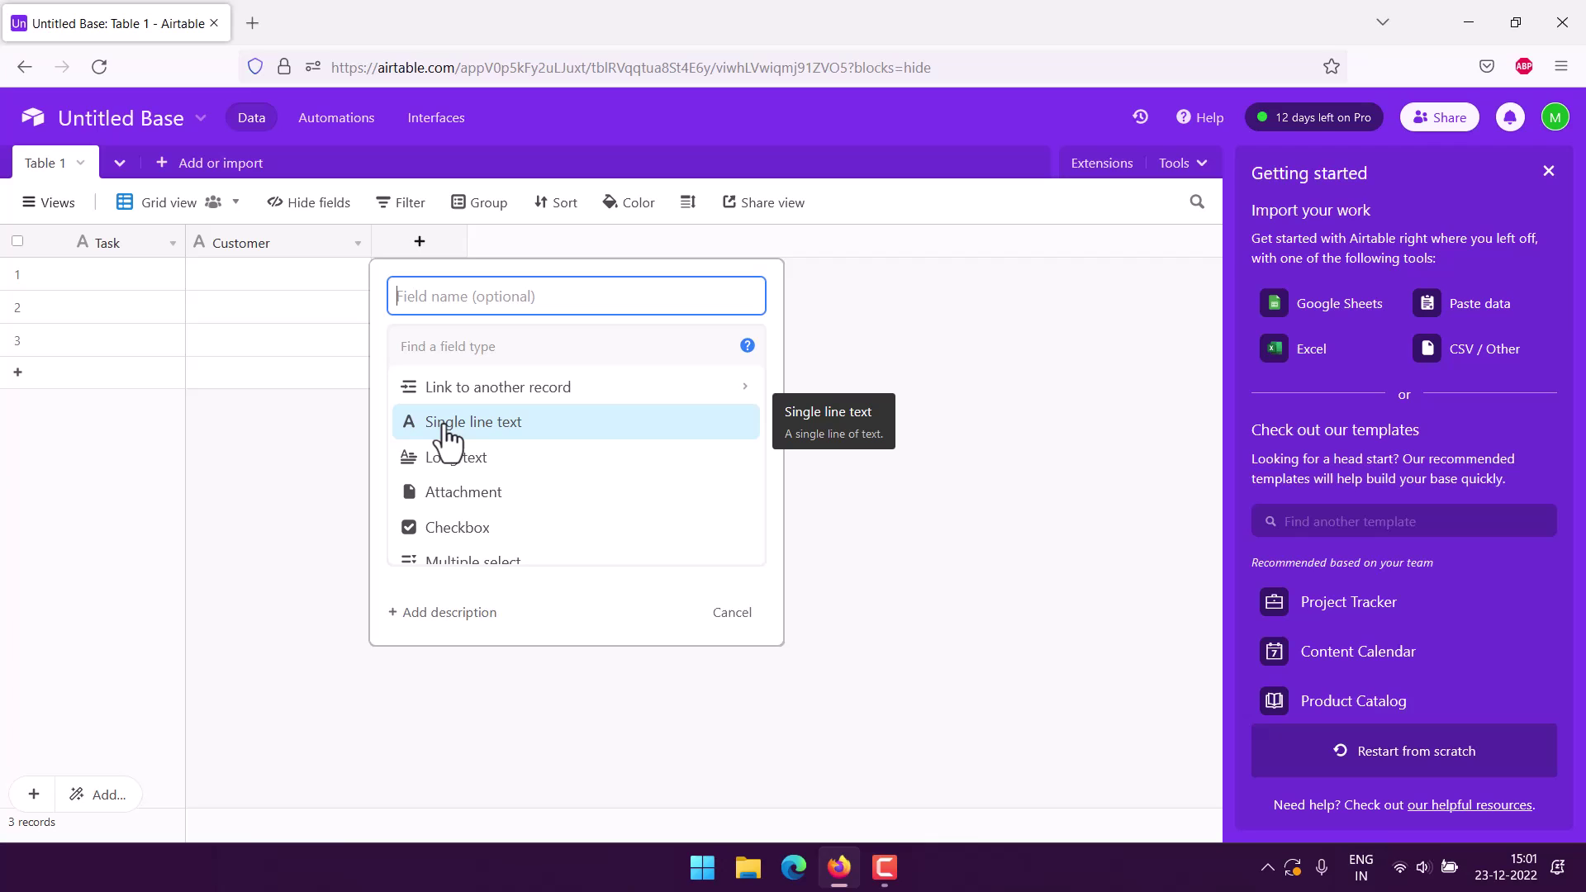
{"action": "scroll", "coordinate": [607, 482], "scroll_direction": "down", "scroll_amount": 1}
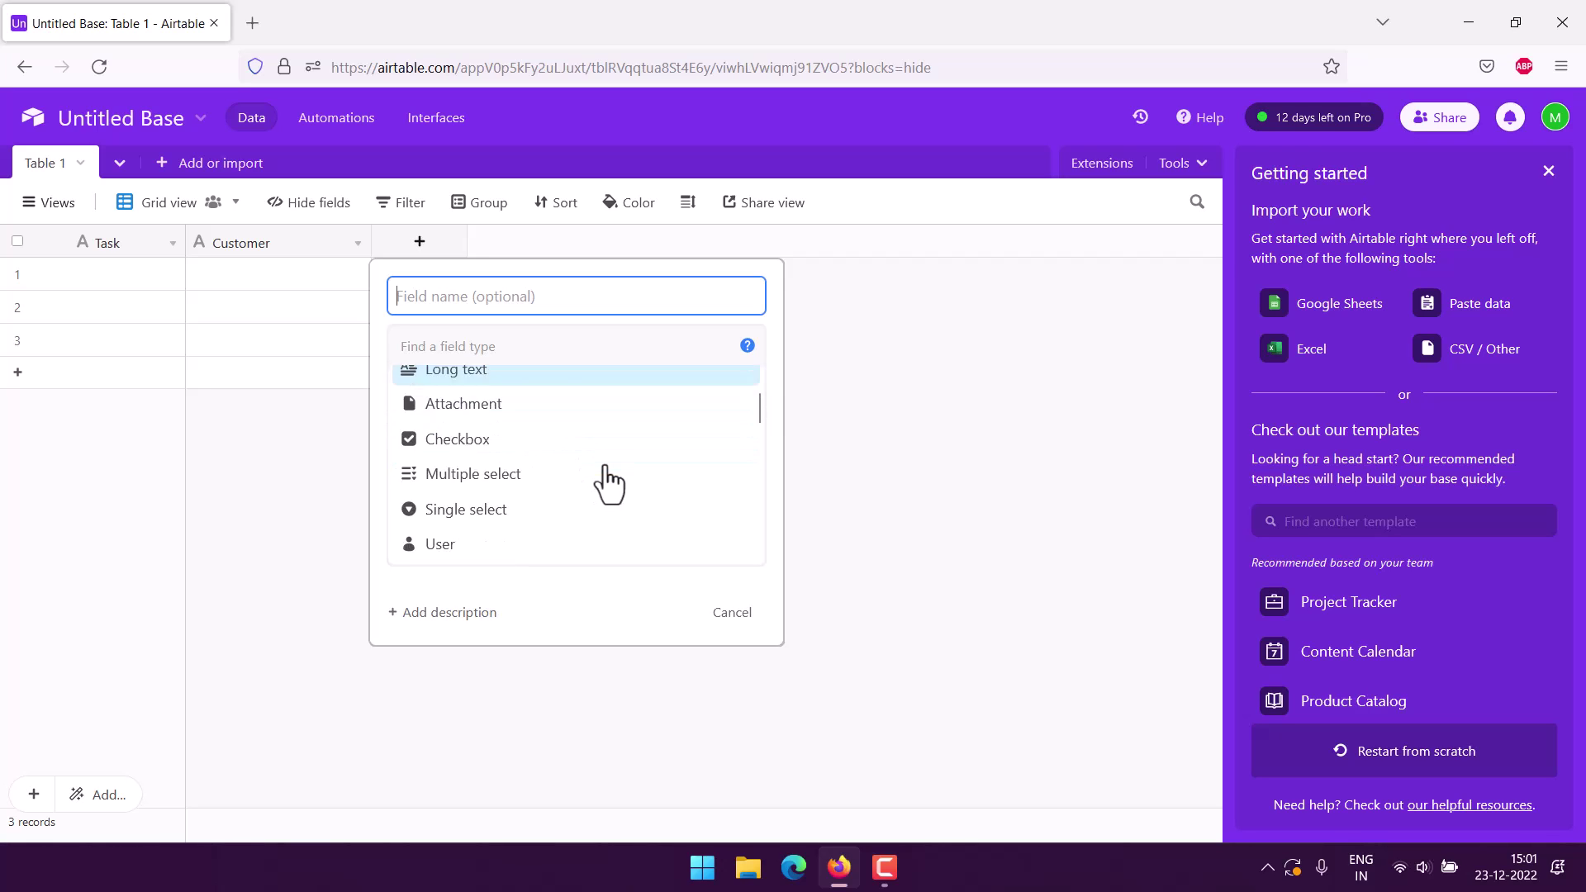
{"action": "scroll", "coordinate": [496, 475], "scroll_direction": "down", "scroll_amount": 2}
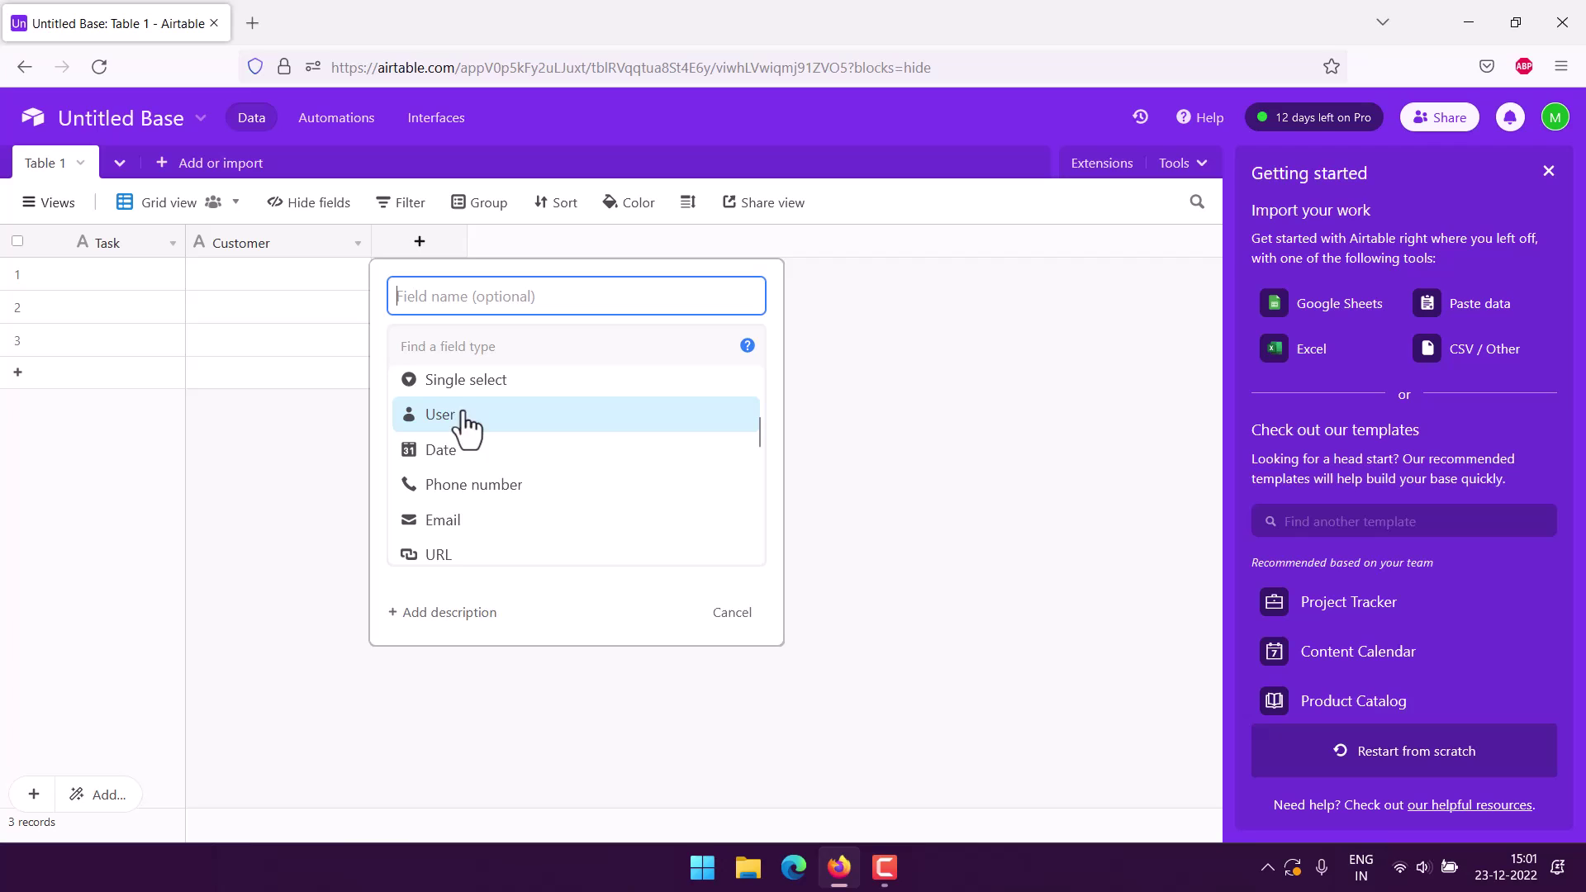
{"action": "scroll", "coordinate": [480, 422], "scroll_direction": "up", "scroll_amount": 3}
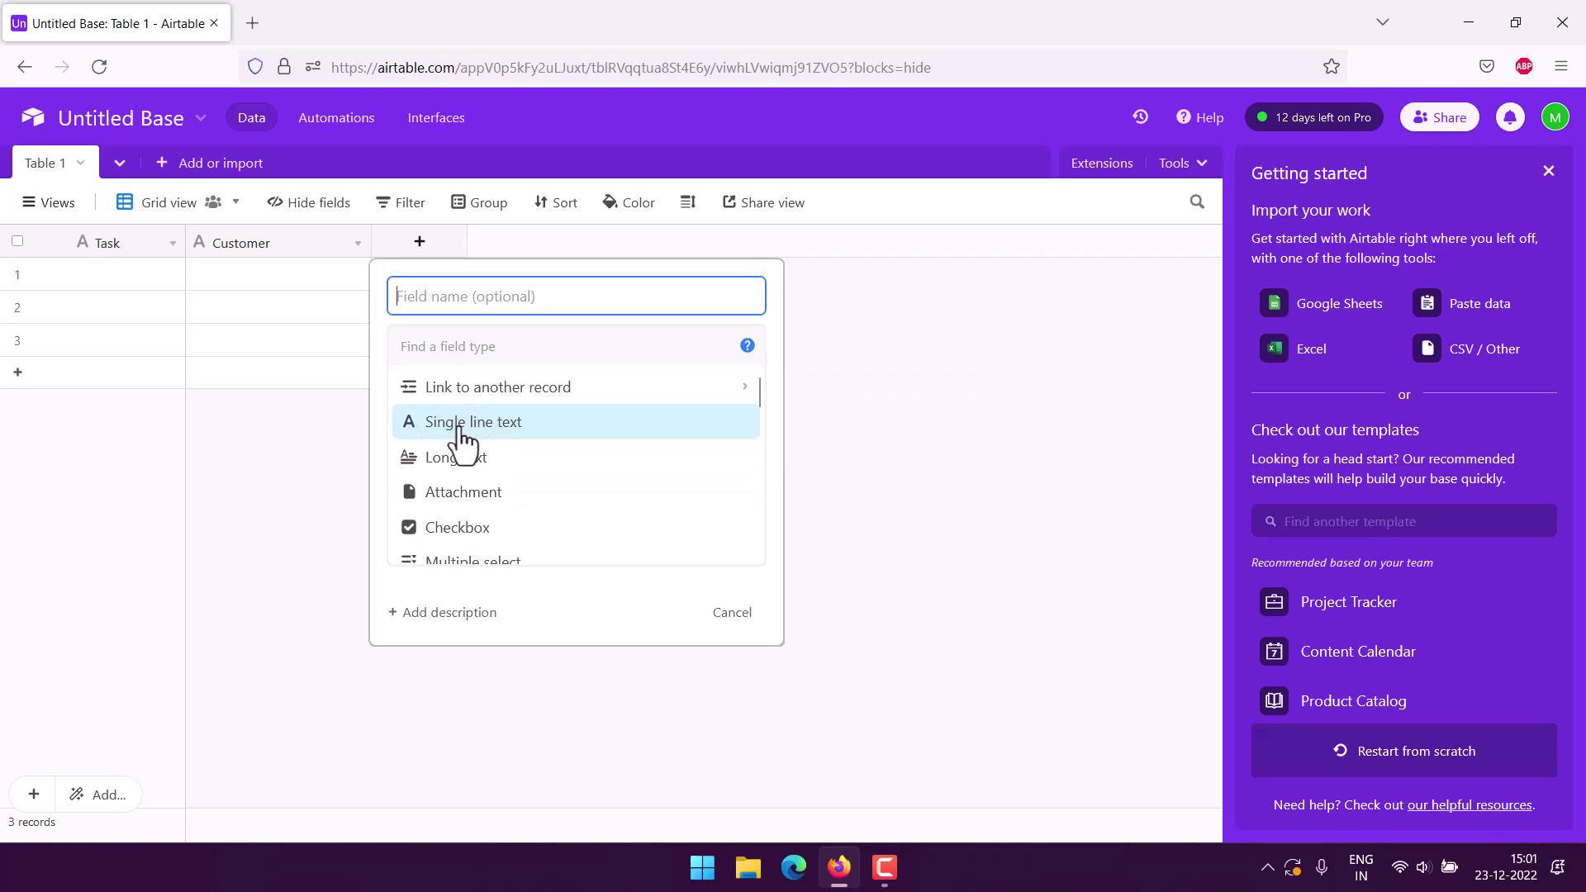
{"action": "left_click", "coordinate": [460, 425]}
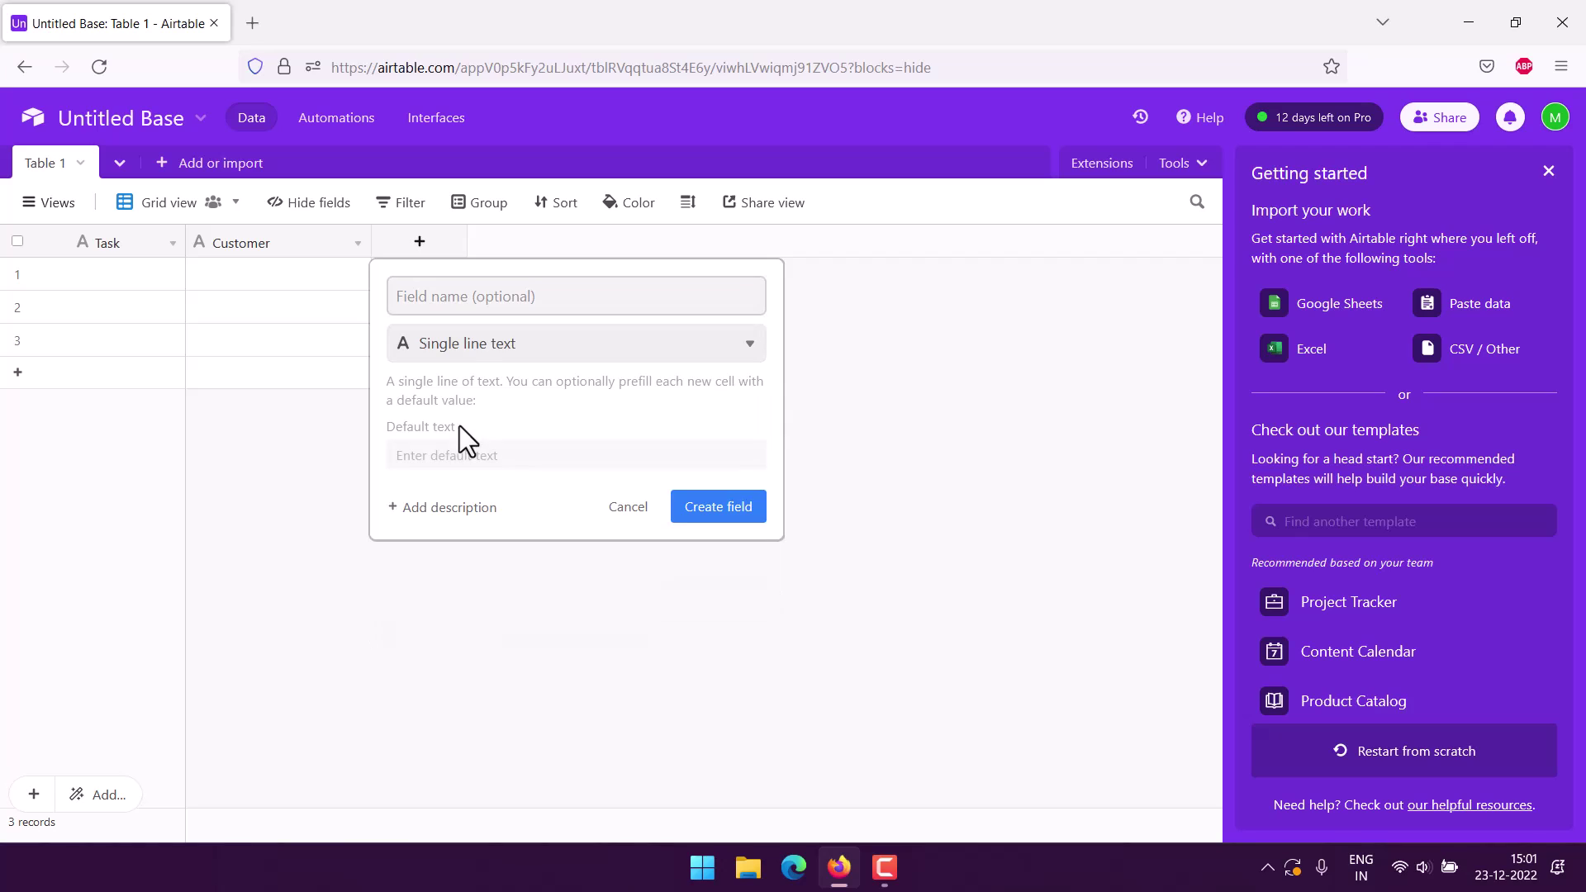
{"action": "left_click", "coordinate": [463, 296]}
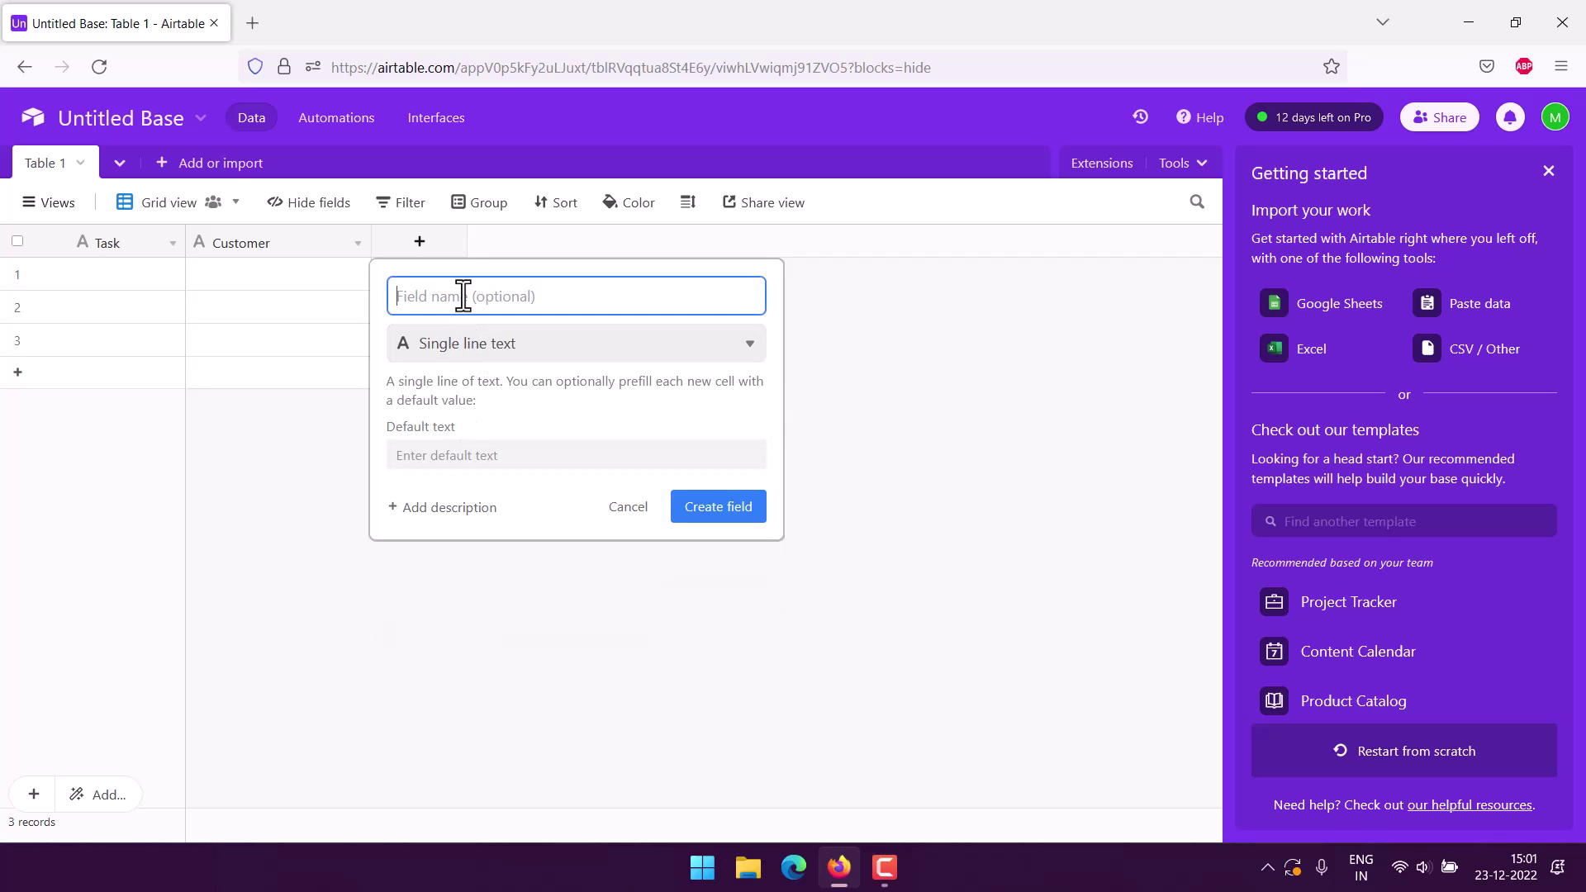
{"action": "type", "text": "Team Member"}
{"action": "left_click", "coordinate": [720, 513]}
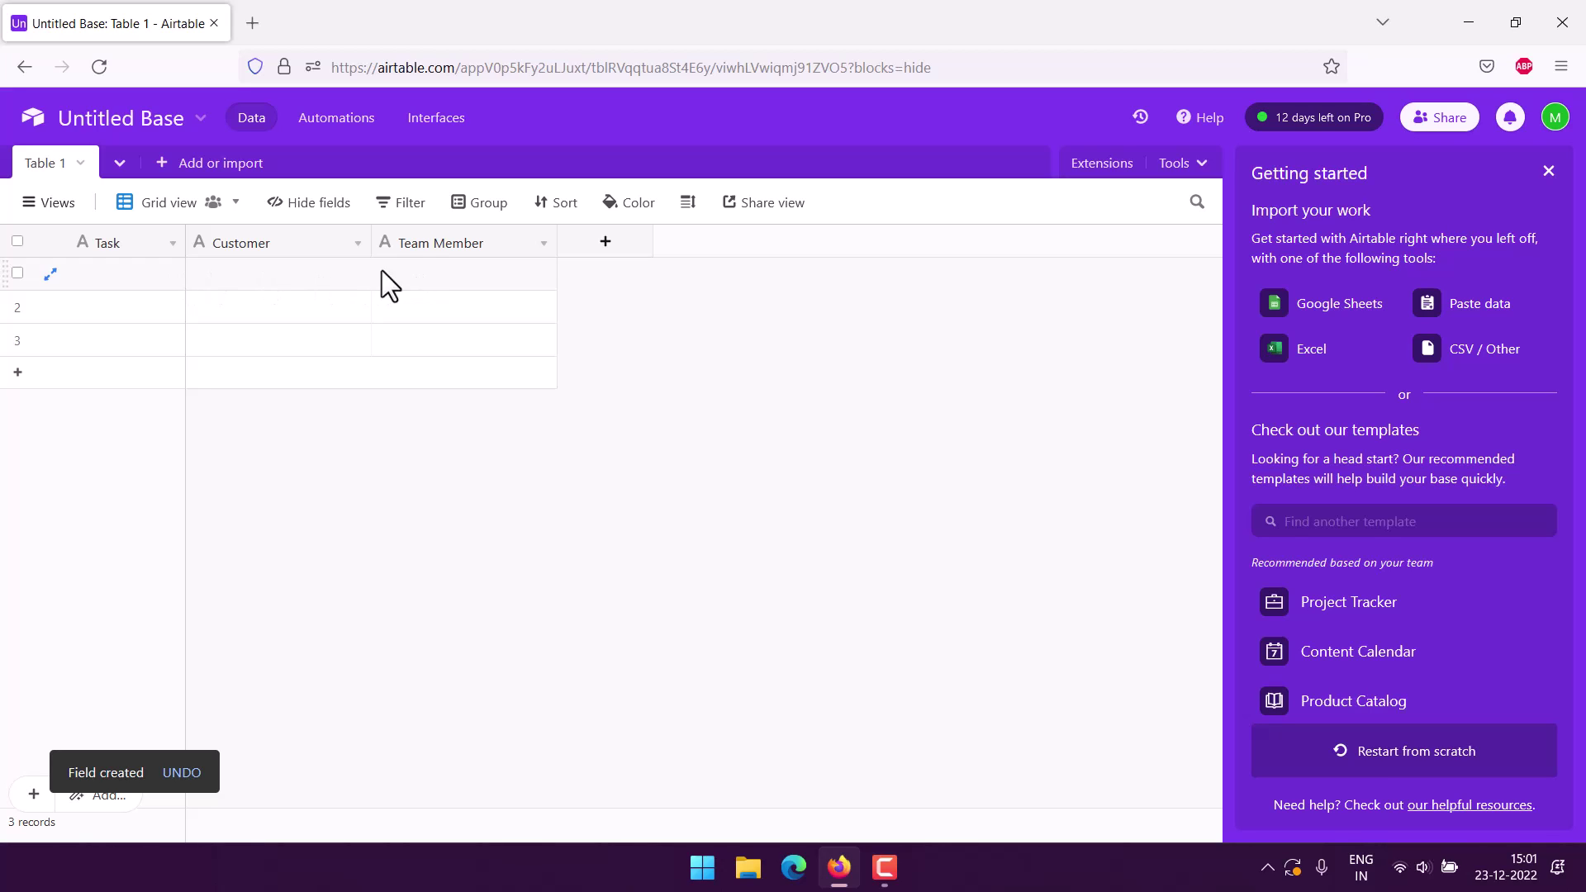
Start a new field and browse the field types, trying a search for 'ending time'.
{"action": "left_click", "coordinate": [608, 248]}
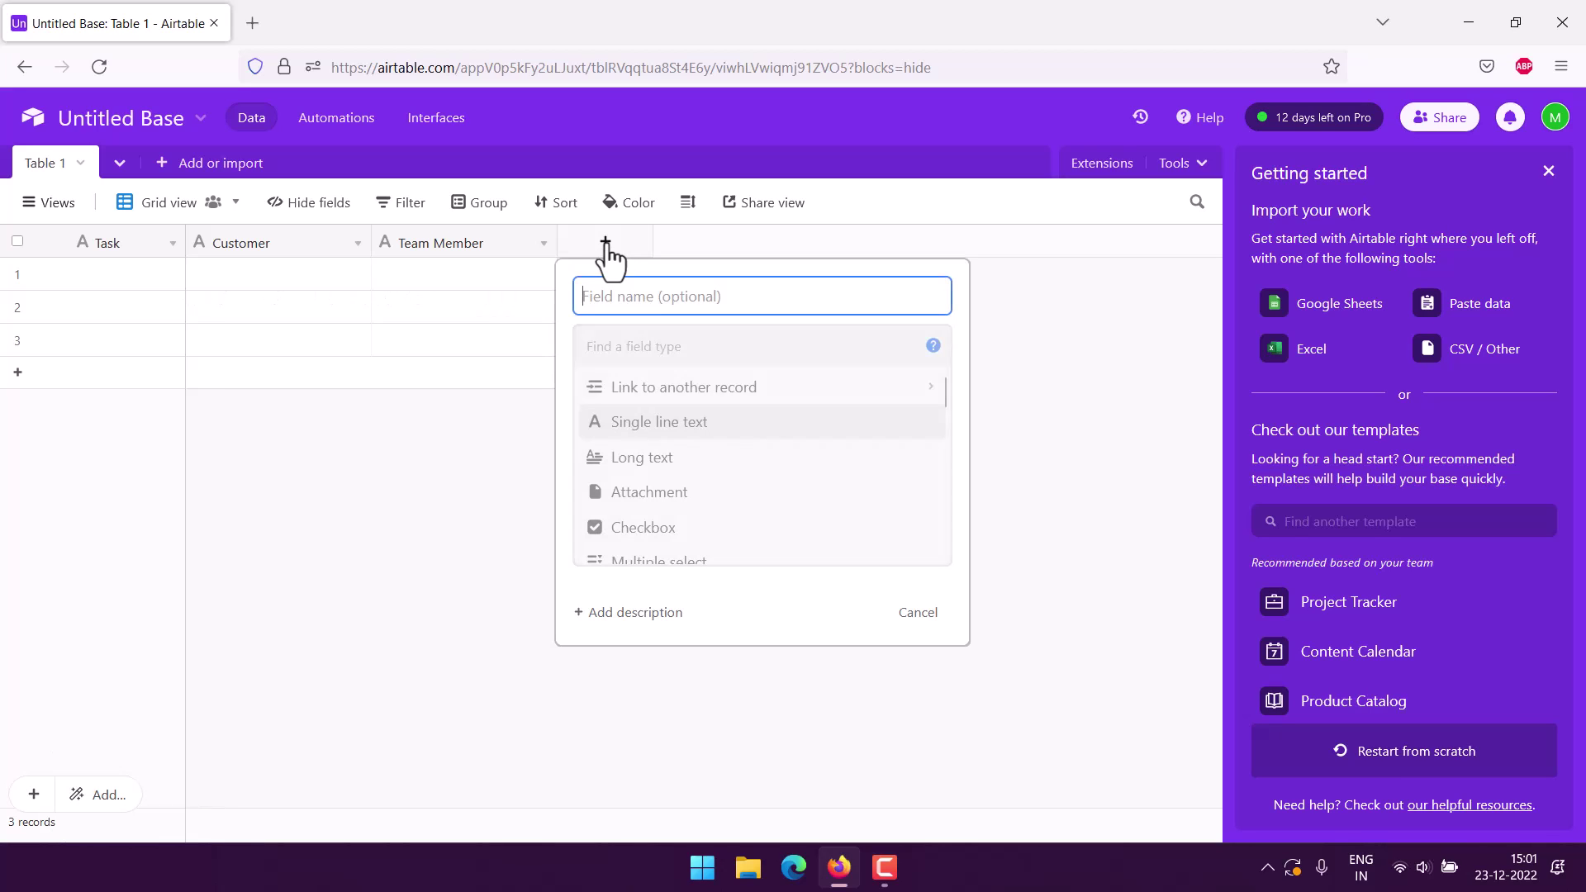
{"action": "scroll", "coordinate": [791, 430], "scroll_direction": "down", "scroll_amount": 2}
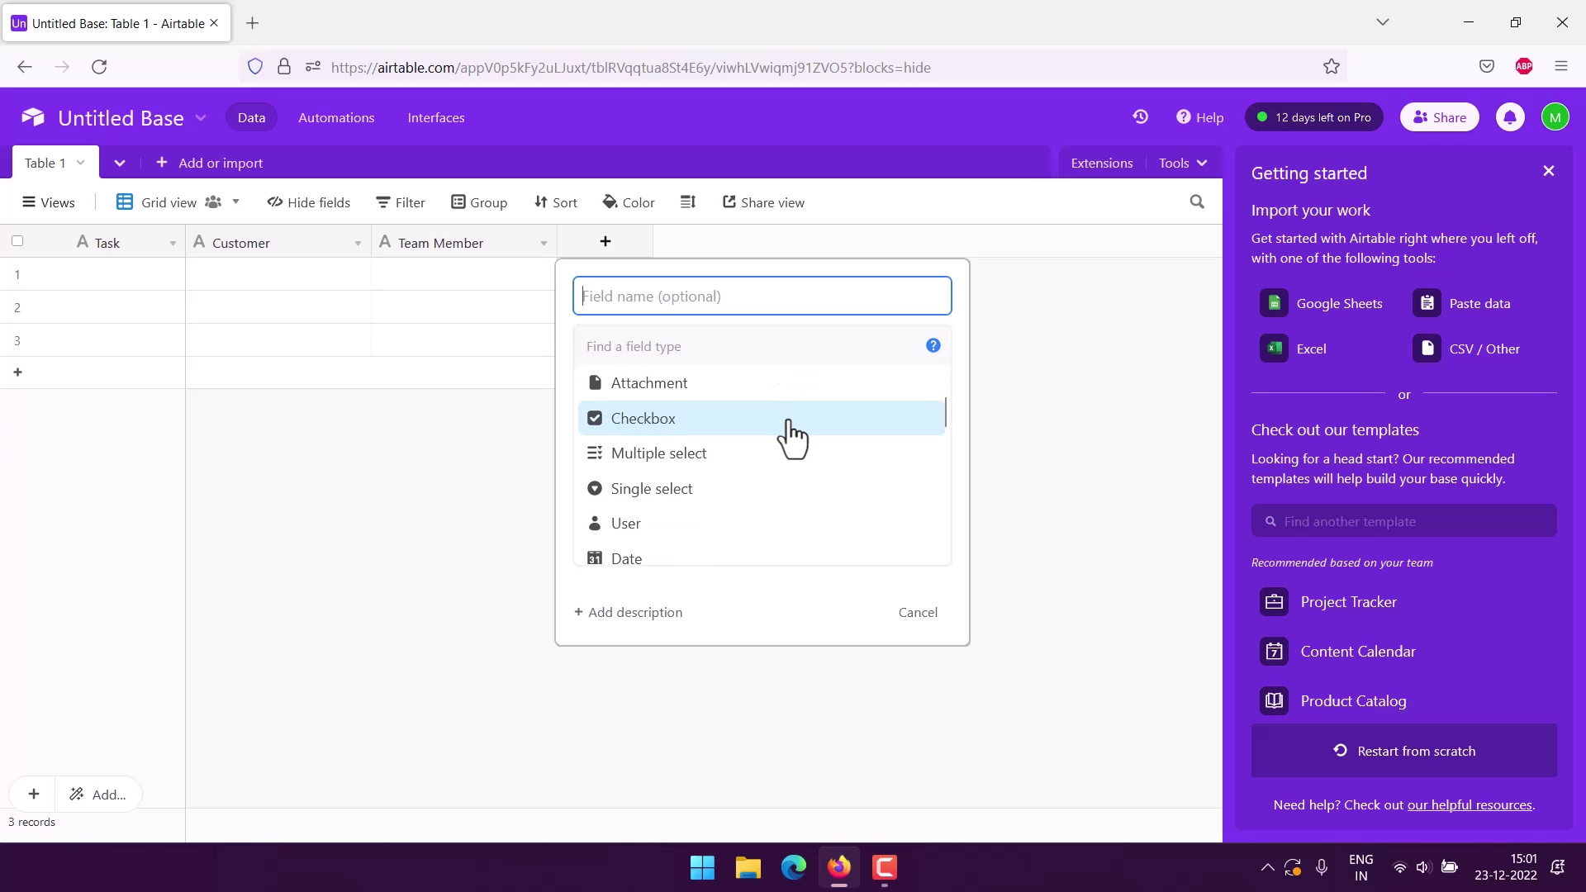
{"action": "scroll", "coordinate": [790, 430], "scroll_direction": "down", "scroll_amount": 2}
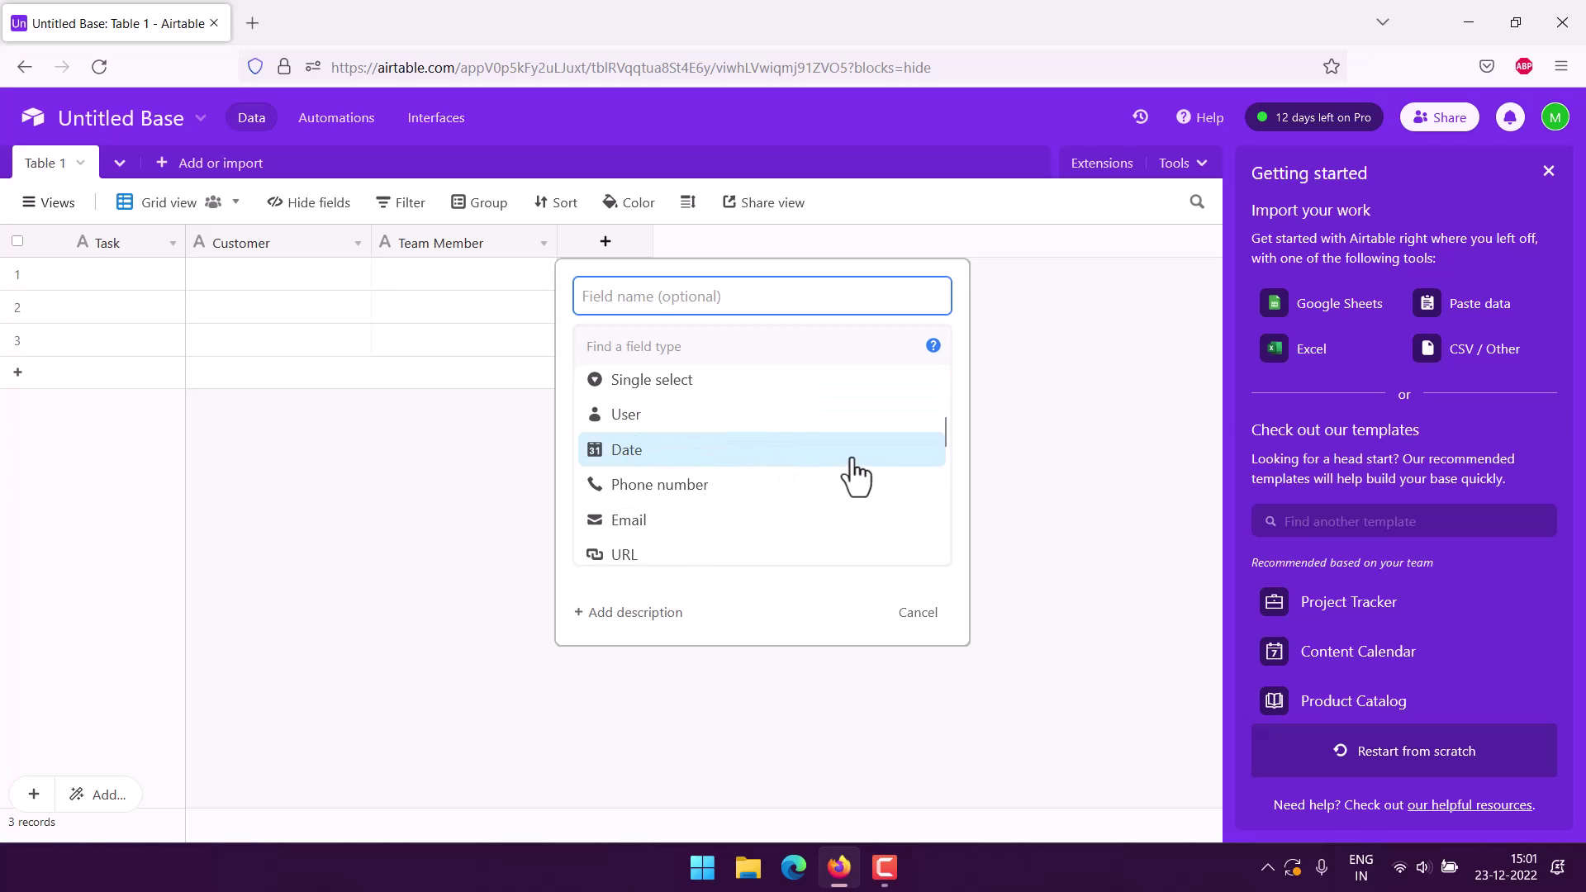
{"action": "scroll", "coordinate": [855, 475], "scroll_direction": "down", "scroll_amount": 2}
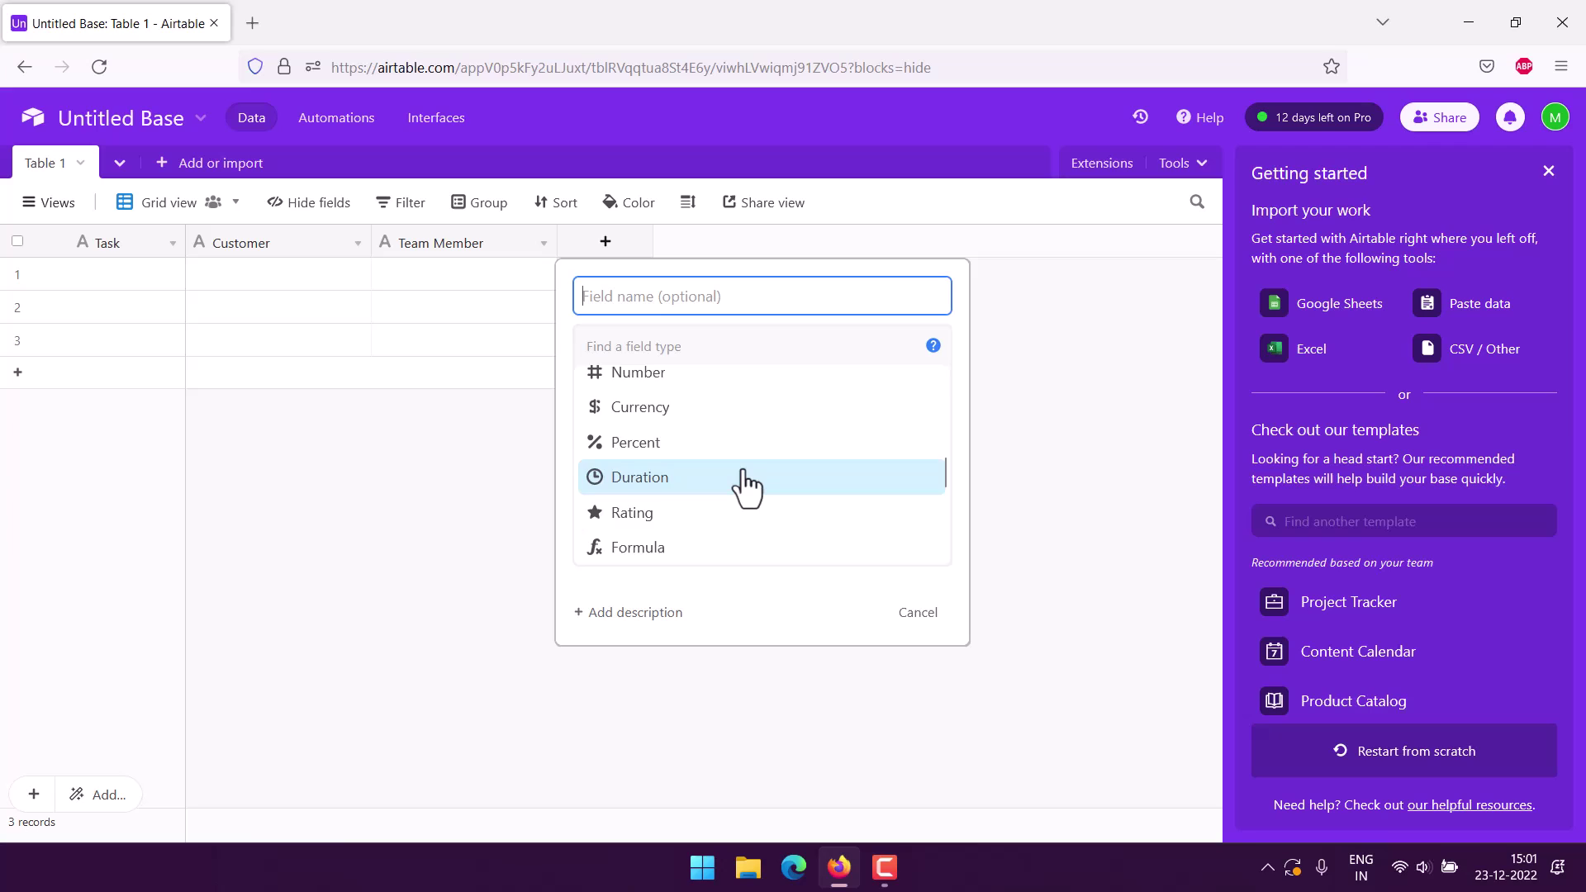
{"action": "scroll", "coordinate": [748, 487], "scroll_direction": "down", "scroll_amount": 2}
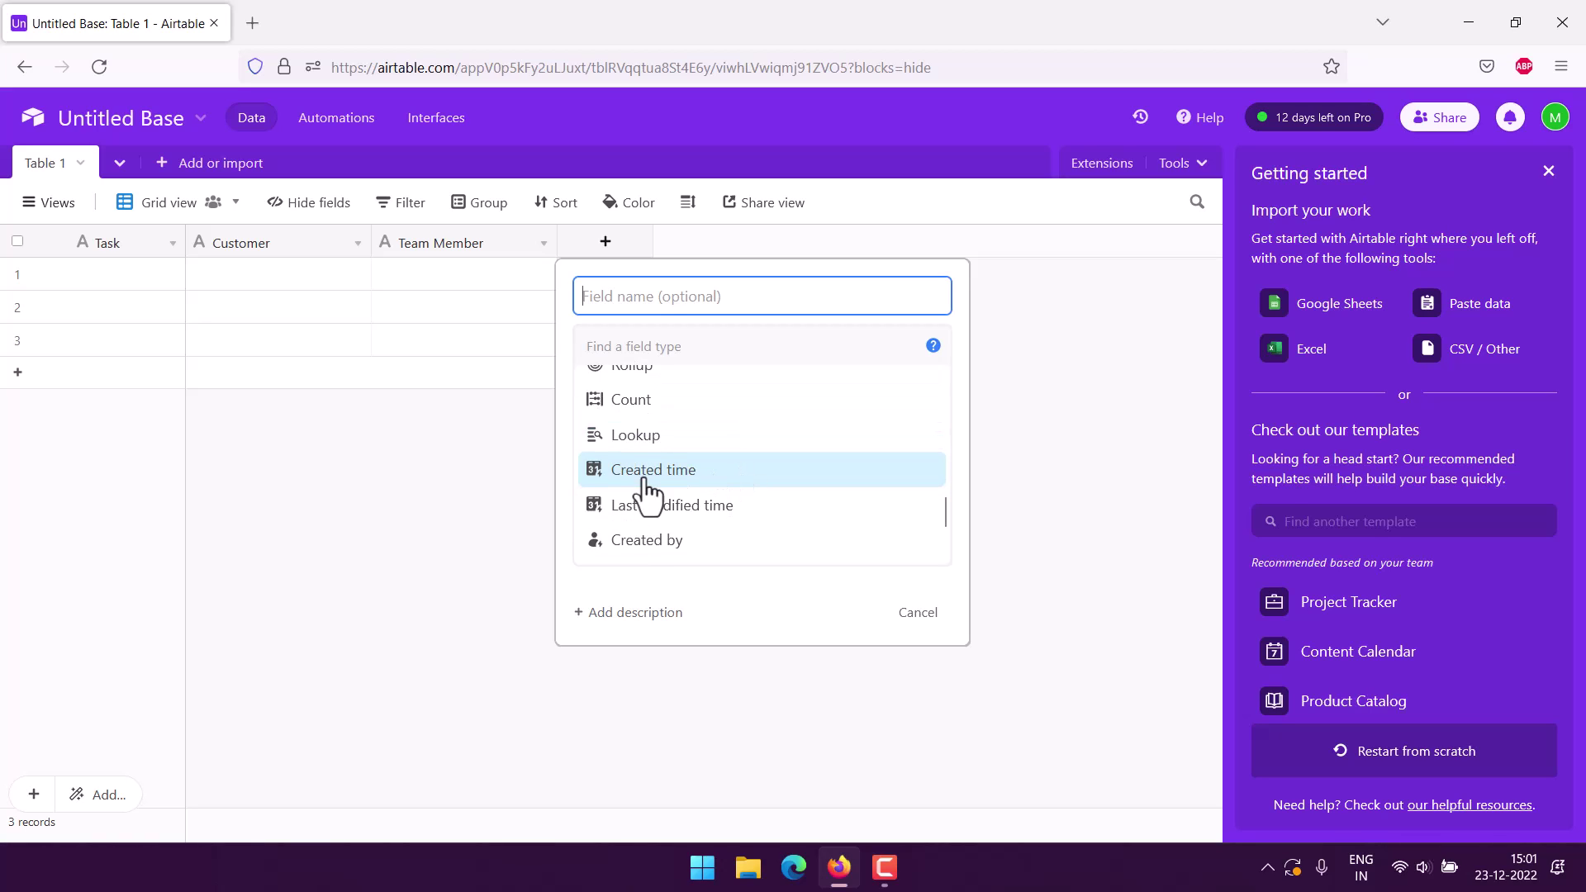
{"action": "scroll", "coordinate": [656, 489], "scroll_direction": "down", "scroll_amount": 2}
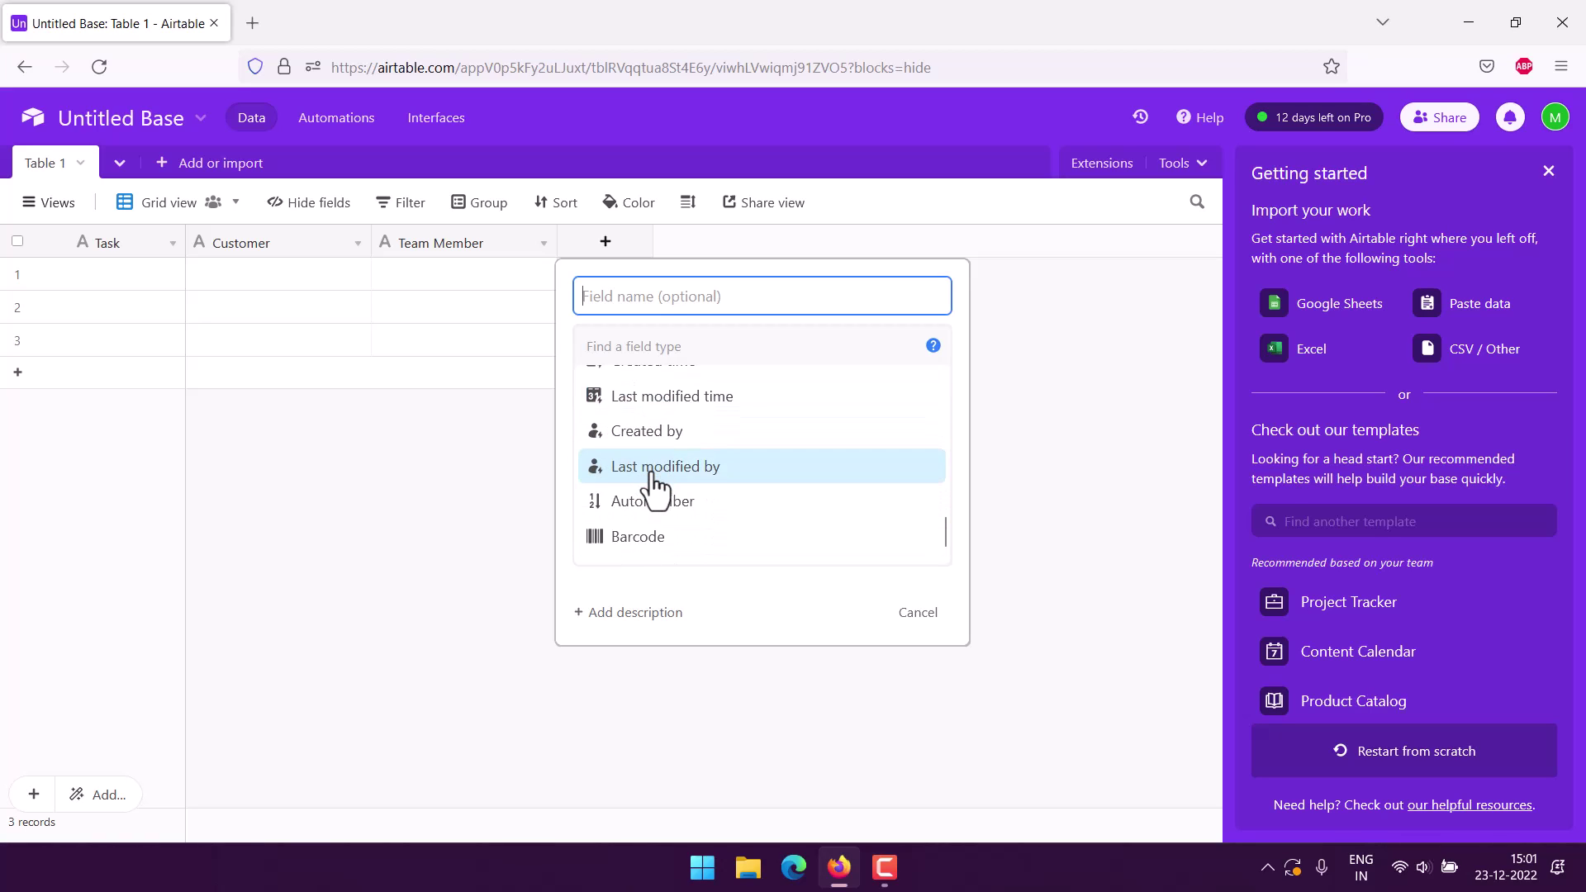
{"action": "scroll", "coordinate": [719, 452], "scroll_direction": "up", "scroll_amount": 2}
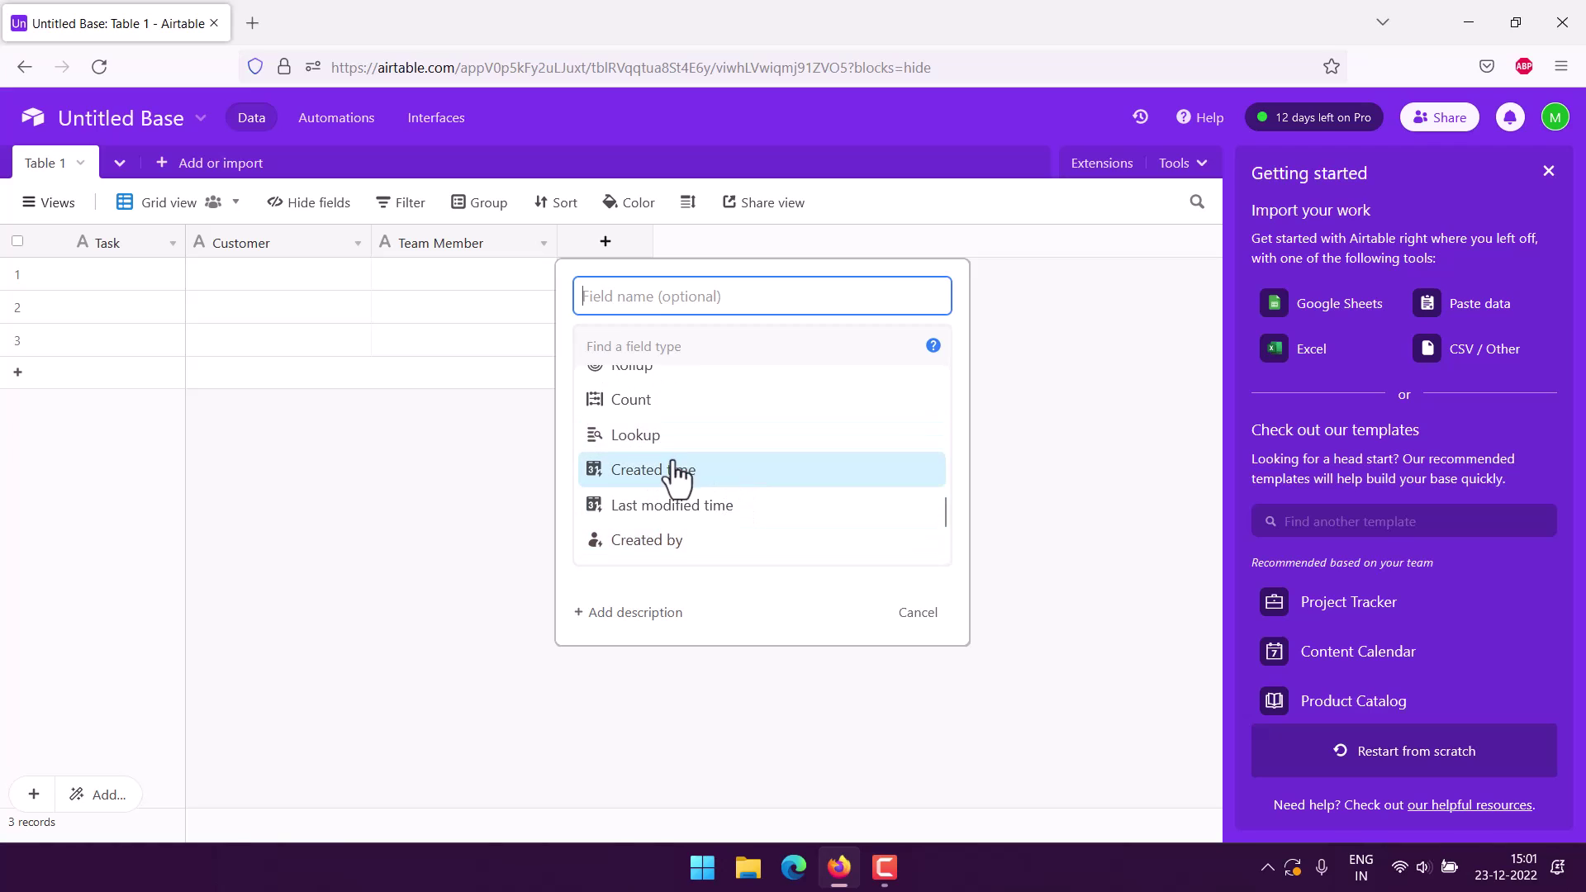
{"action": "scroll", "coordinate": [771, 478], "scroll_direction": "down", "scroll_amount": 2}
{"action": "scroll", "coordinate": [774, 477], "scroll_direction": "up", "scroll_amount": 2}
{"action": "scroll", "coordinate": [724, 457], "scroll_direction": "up", "scroll_amount": 3}
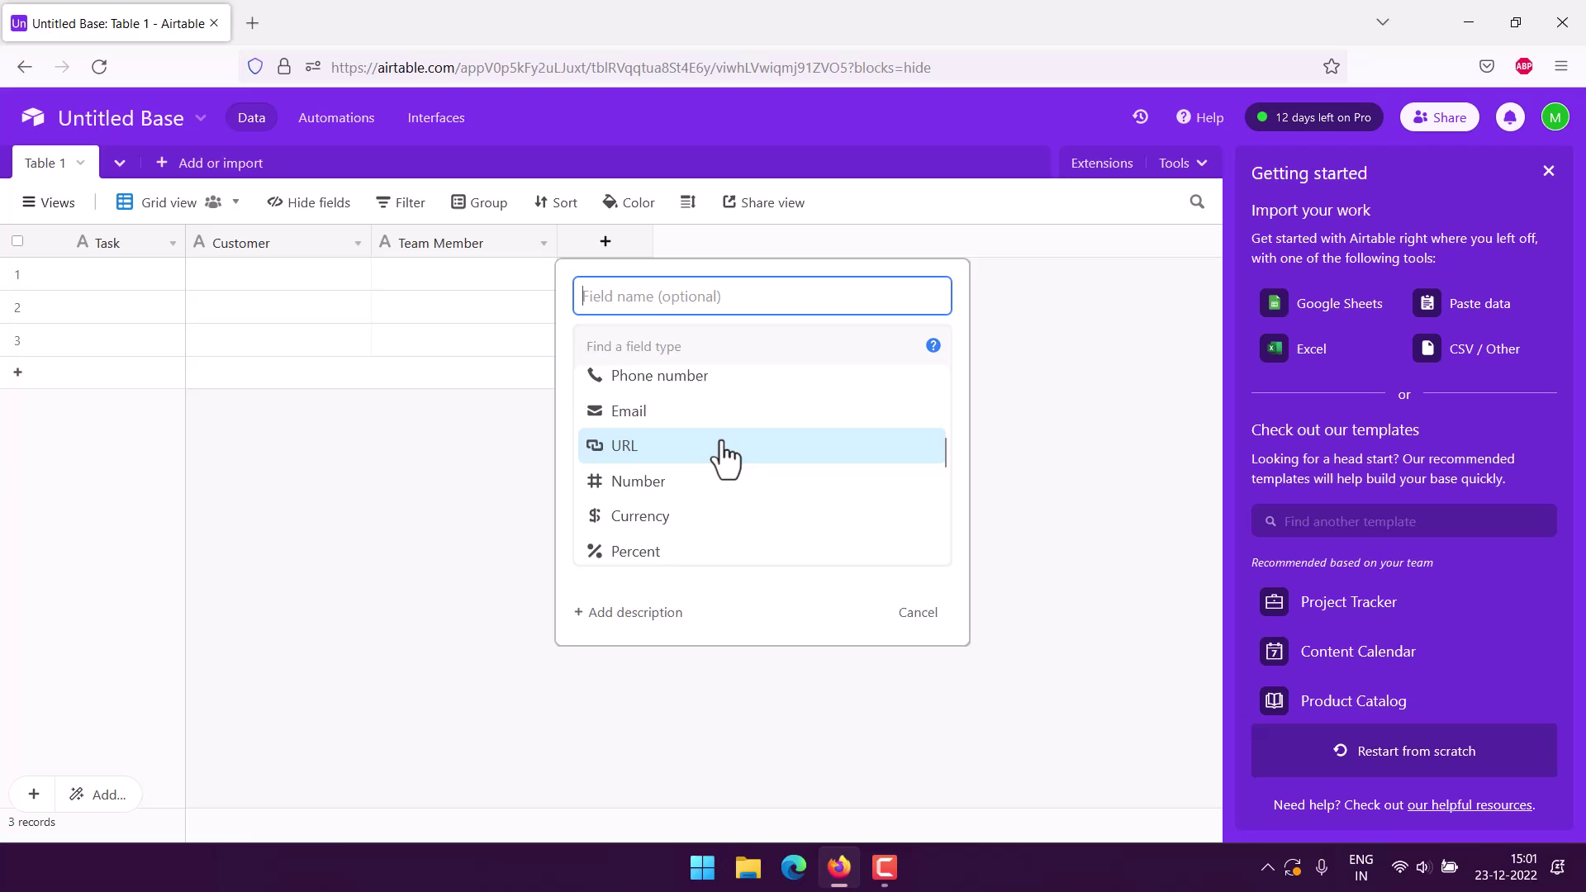
{"action": "scroll", "coordinate": [724, 457], "scroll_direction": "down", "scroll_amount": 2}
{"action": "scroll", "coordinate": [724, 457], "scroll_direction": "up", "scroll_amount": 3}
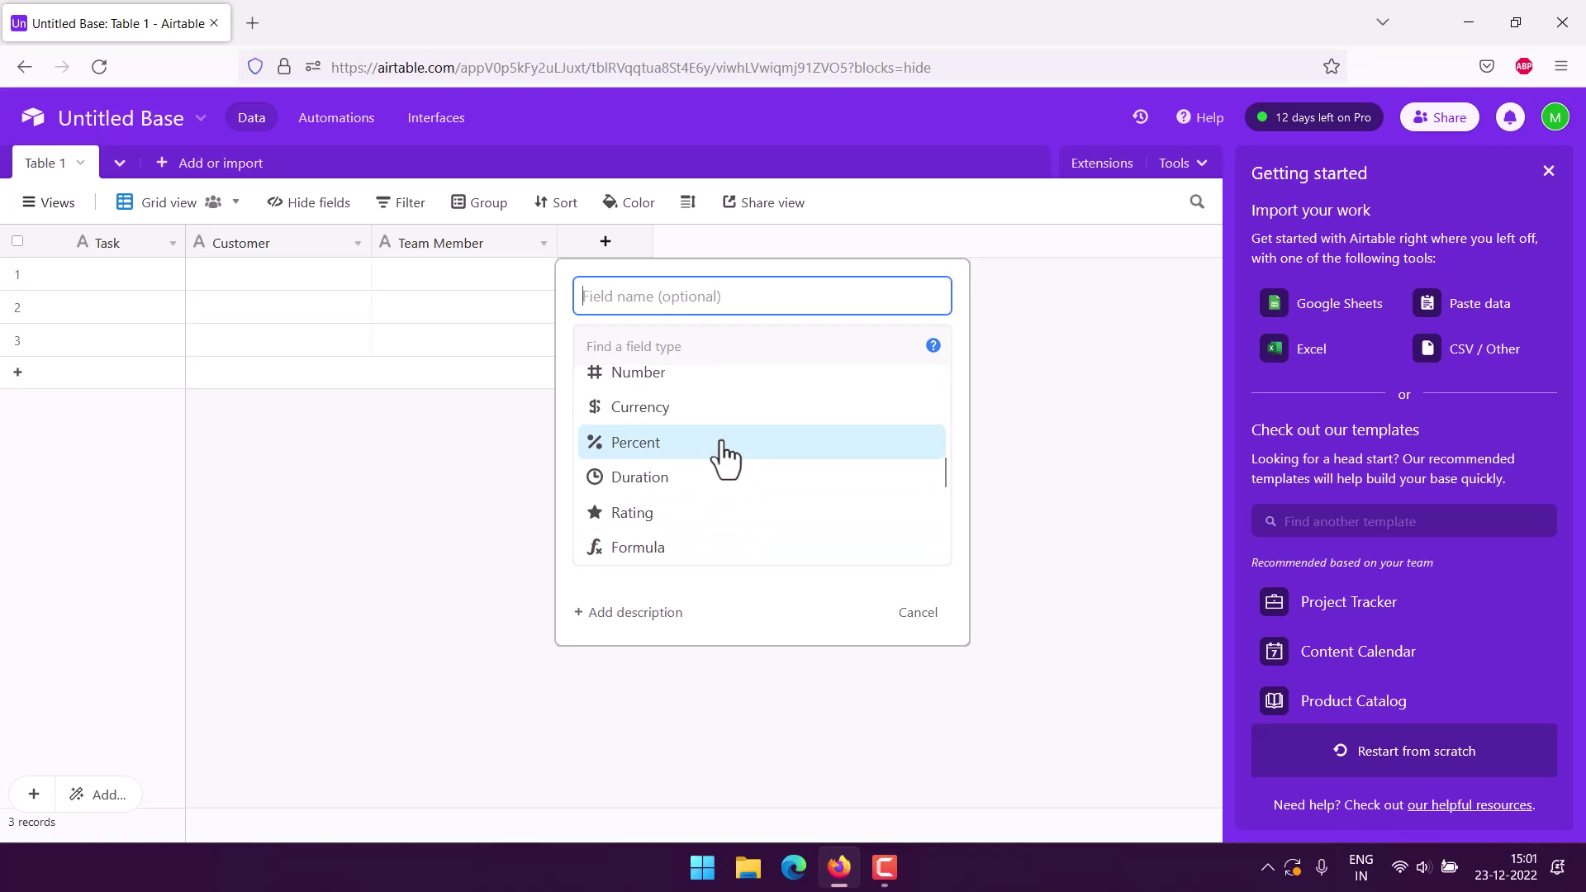
{"action": "scroll", "coordinate": [727, 455], "scroll_direction": "up", "scroll_amount": 2}
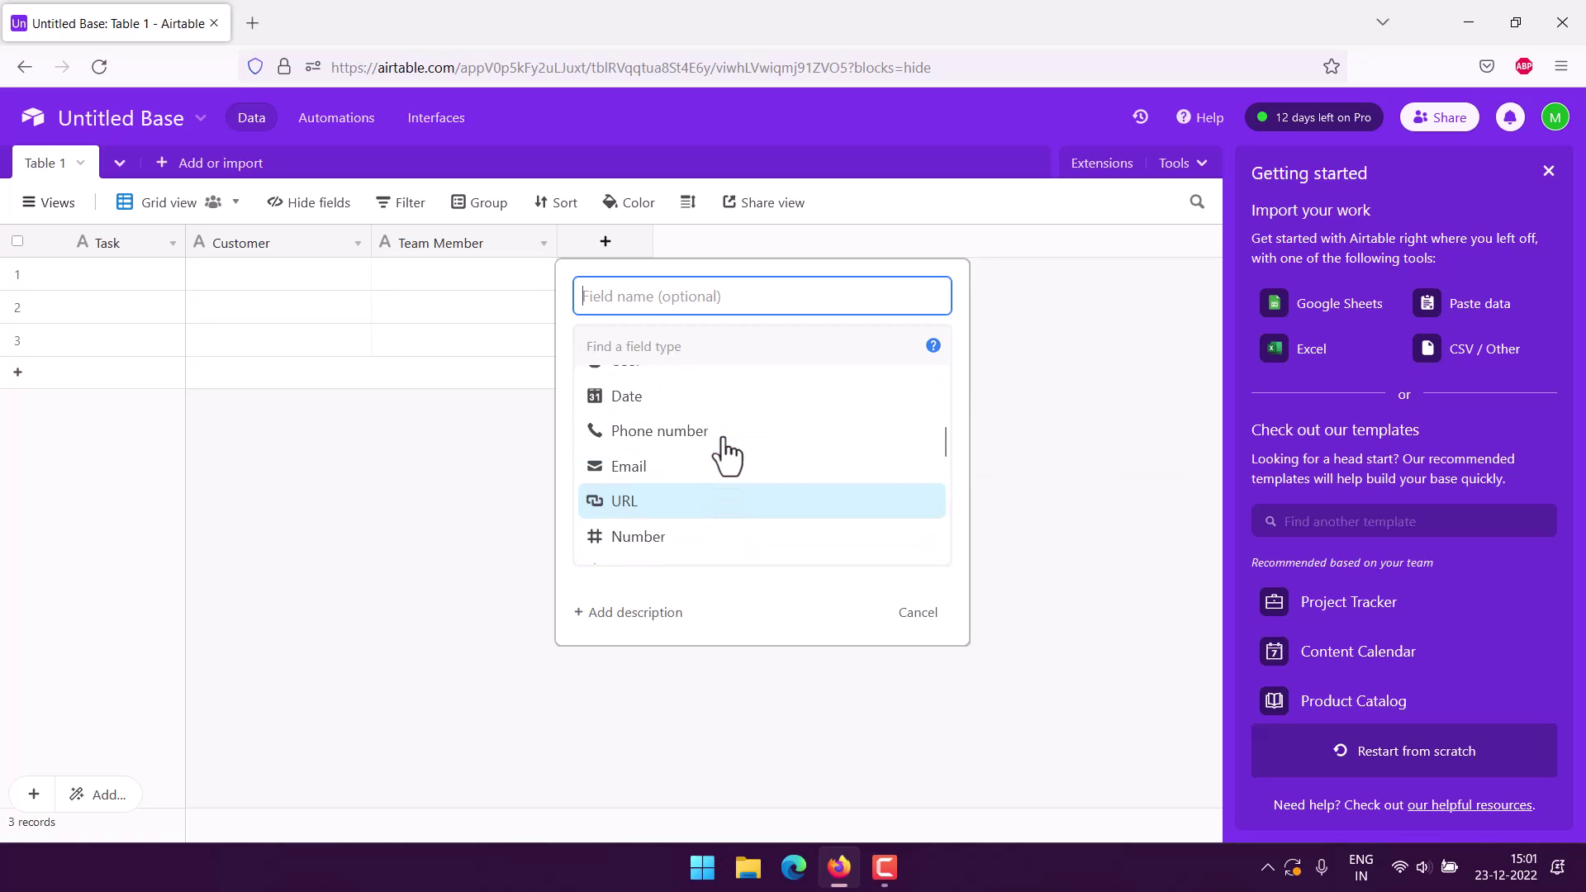
{"action": "scroll", "coordinate": [727, 455], "scroll_direction": "down", "scroll_amount": 5}
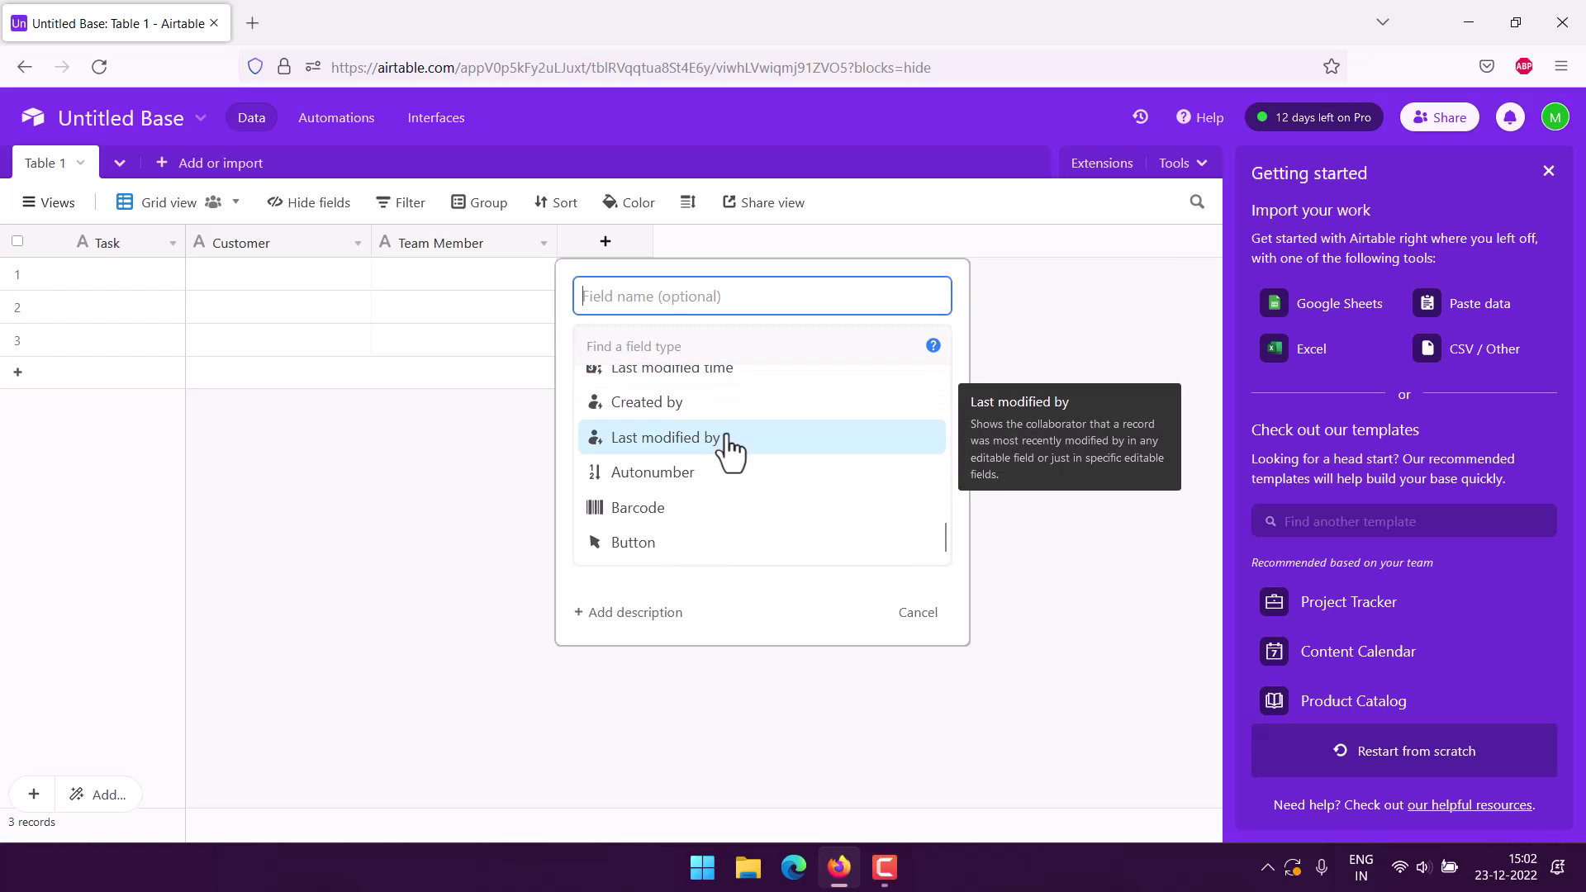
{"action": "scroll", "coordinate": [731, 451], "scroll_direction": "up", "scroll_amount": 5}
{"action": "scroll", "coordinate": [731, 450], "scroll_direction": "up", "scroll_amount": 5}
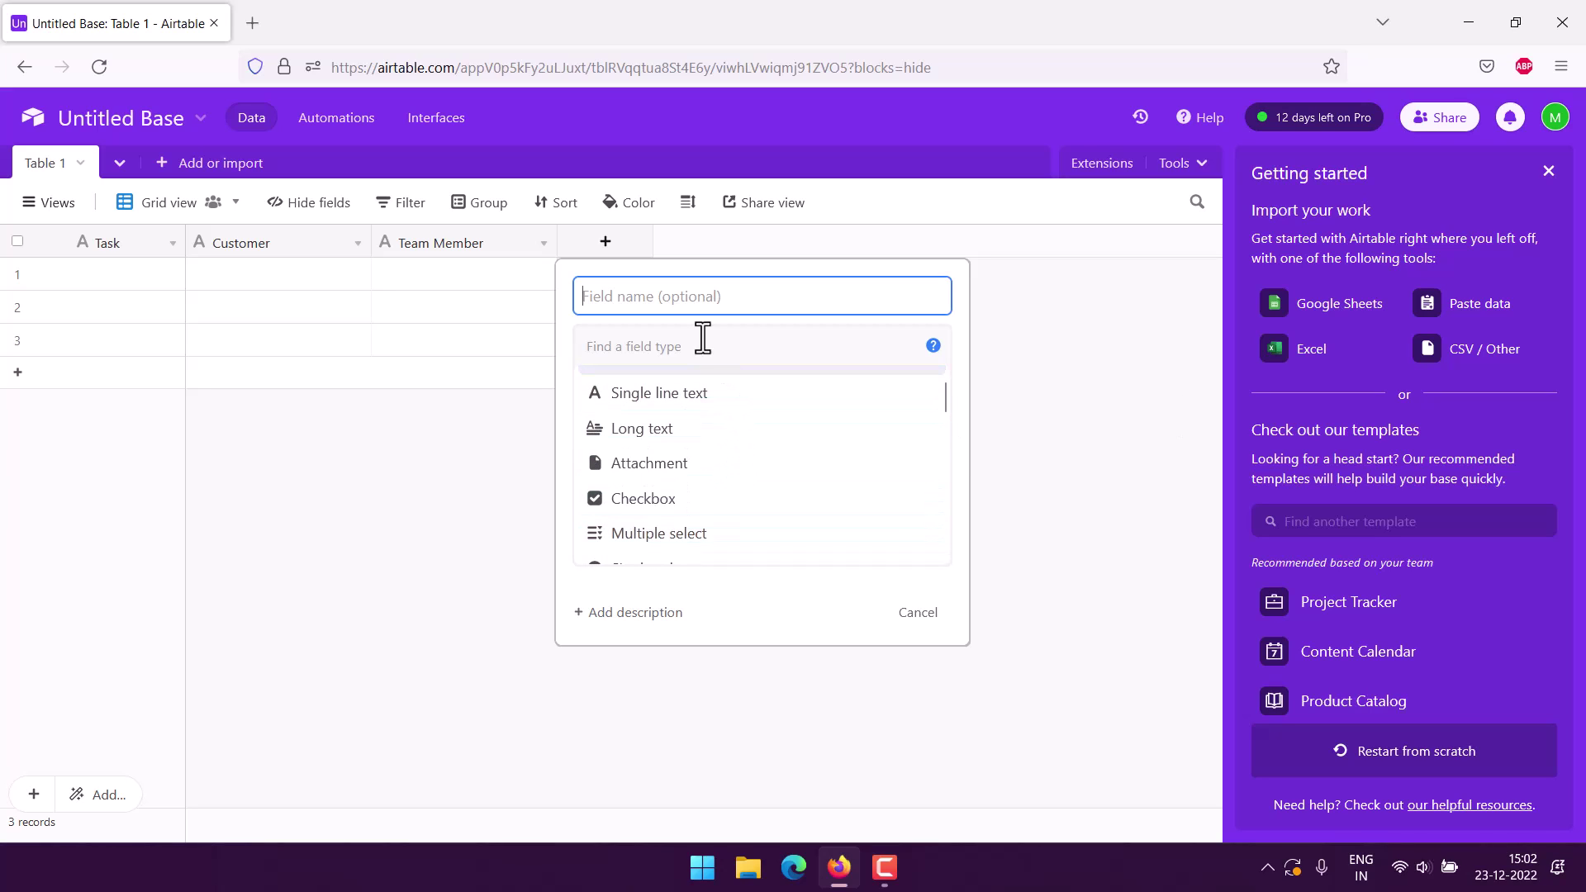
{"action": "left_click", "coordinate": [678, 347]}
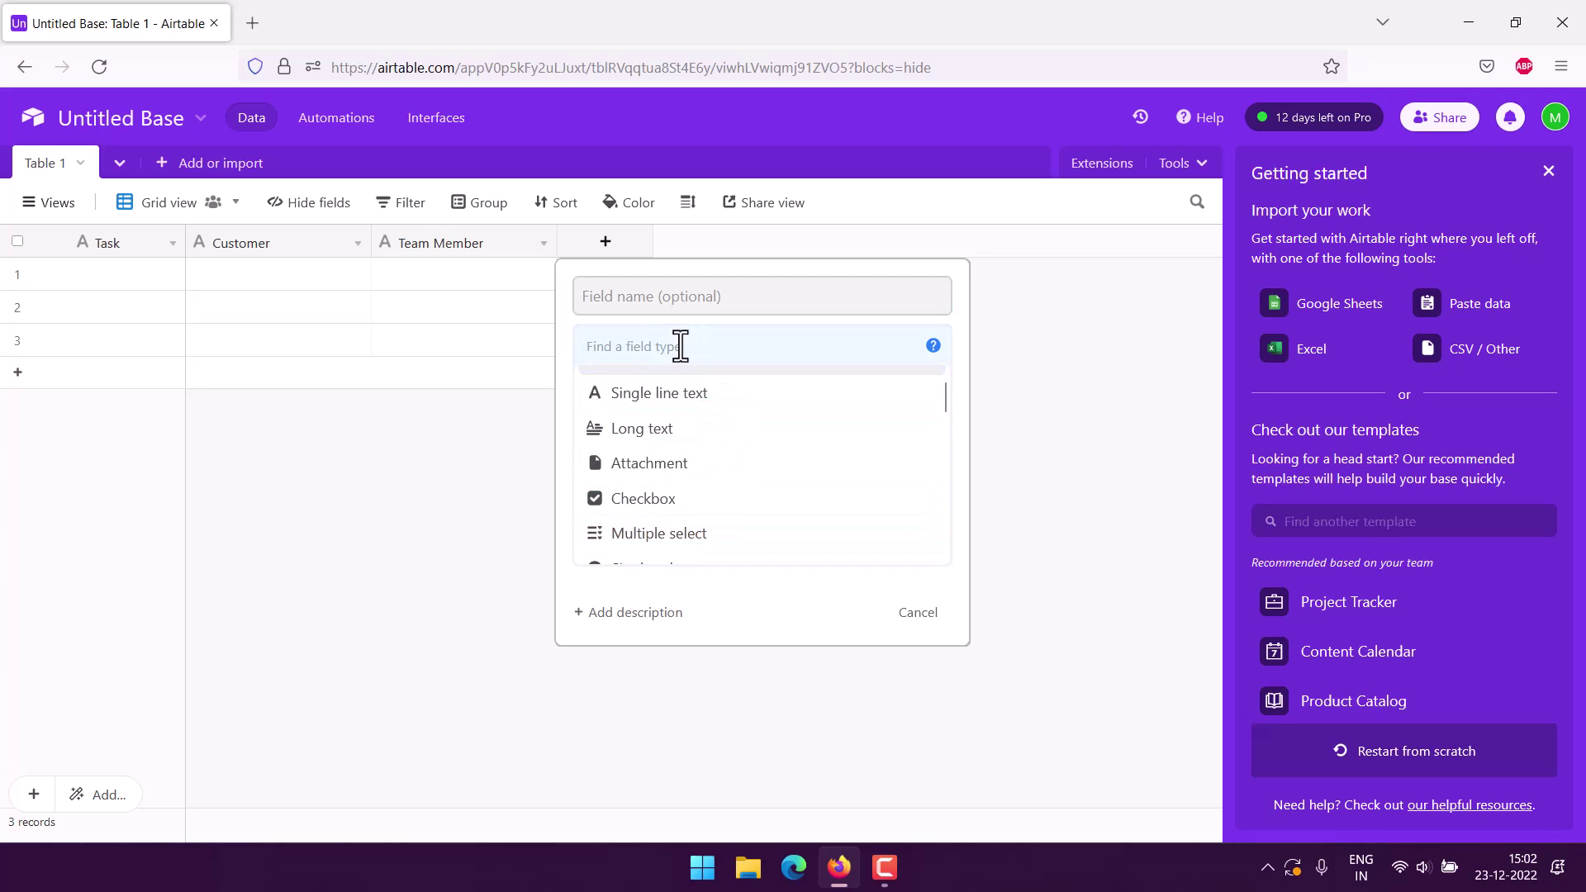
{"action": "type", "text": "ending time"}
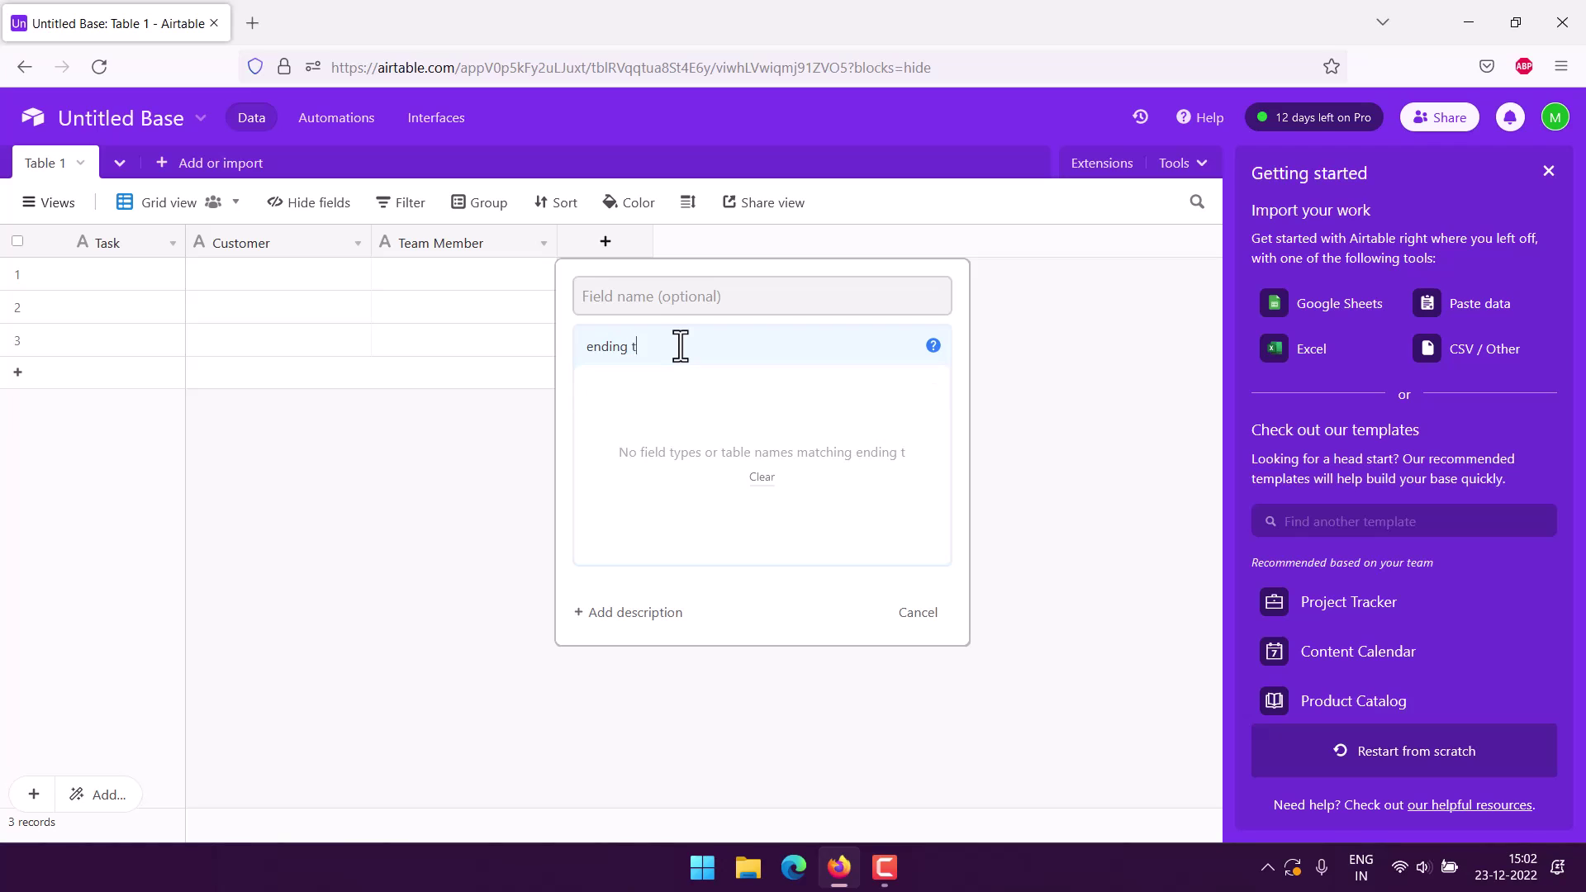
{"action": "key", "text": "ctrl+a"}
{"action": "key", "text": "BackSpace"}
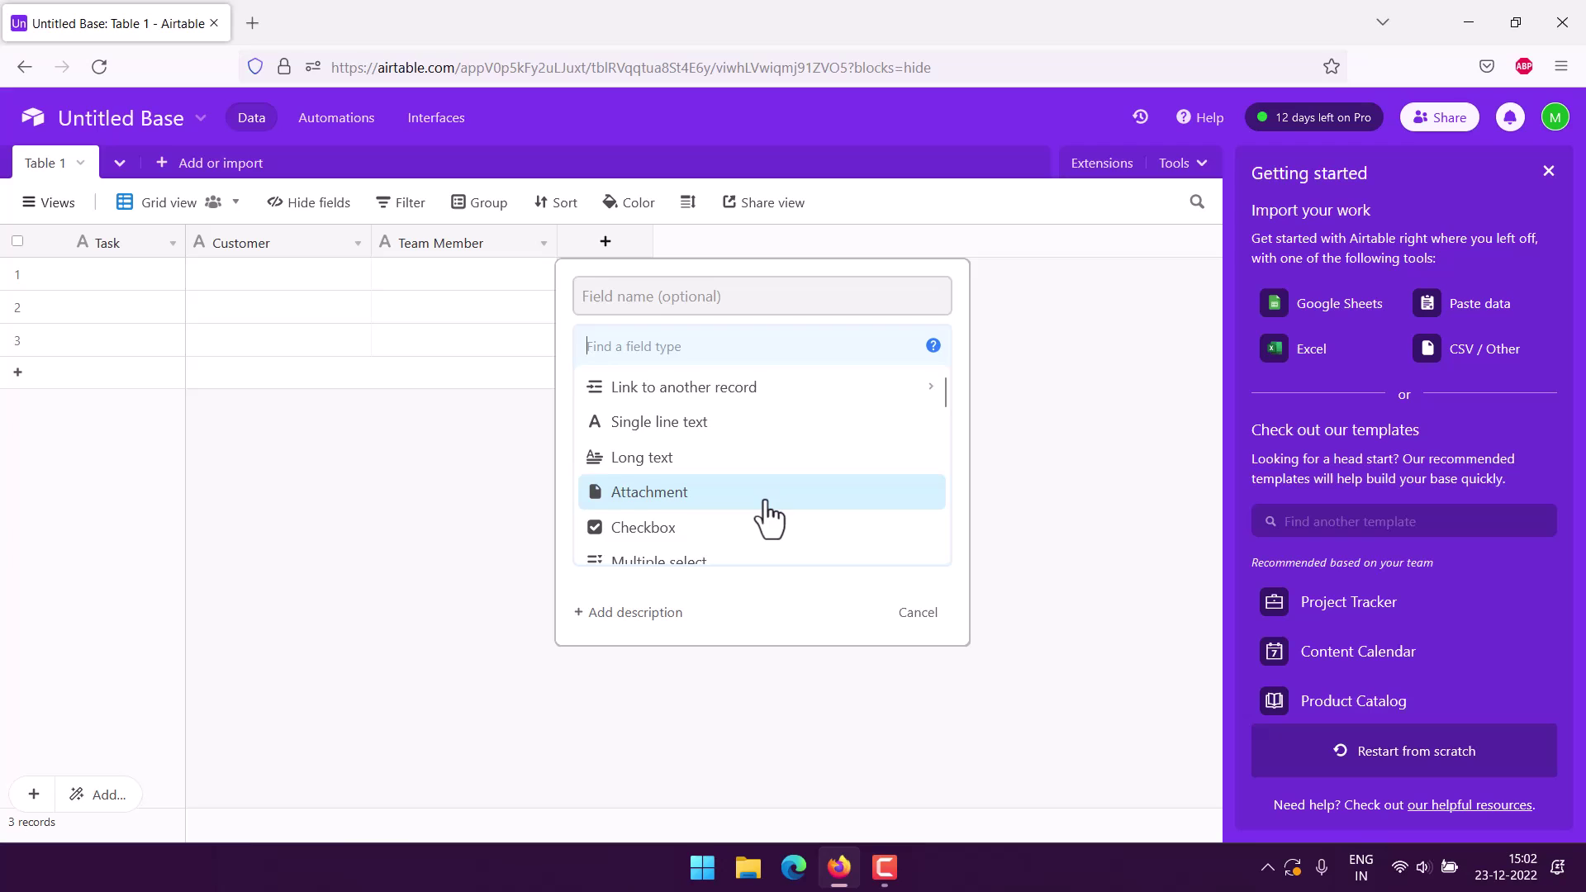
{"action": "scroll", "coordinate": [765, 518], "scroll_direction": "down", "scroll_amount": 3}
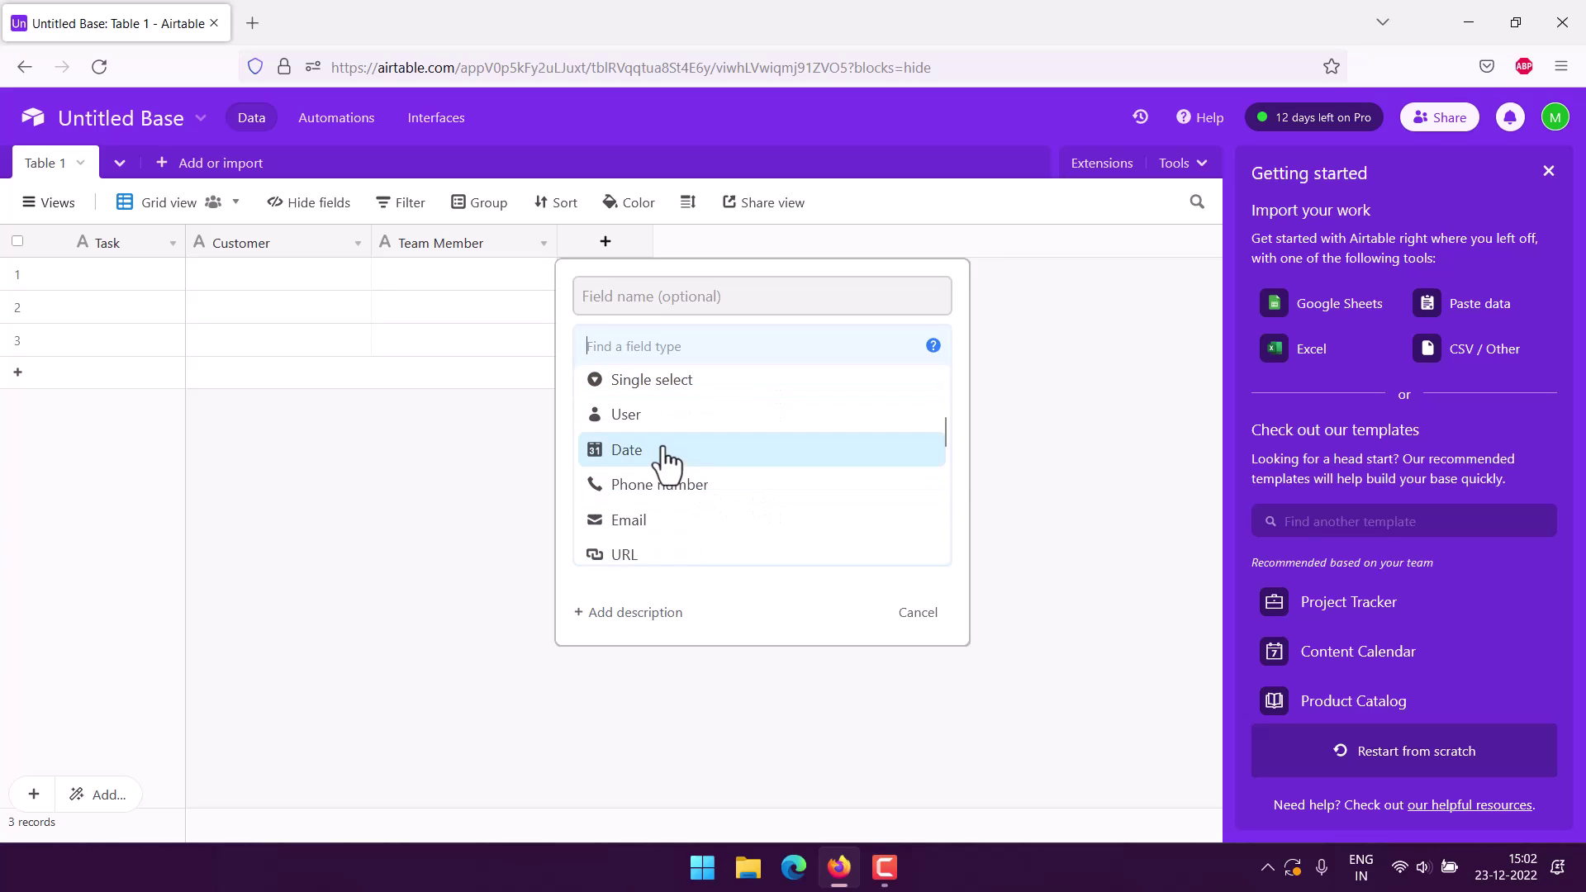
Make it a Date field named 'Start Time' with European format and 24-hour time.
{"action": "left_click", "coordinate": [664, 453]}
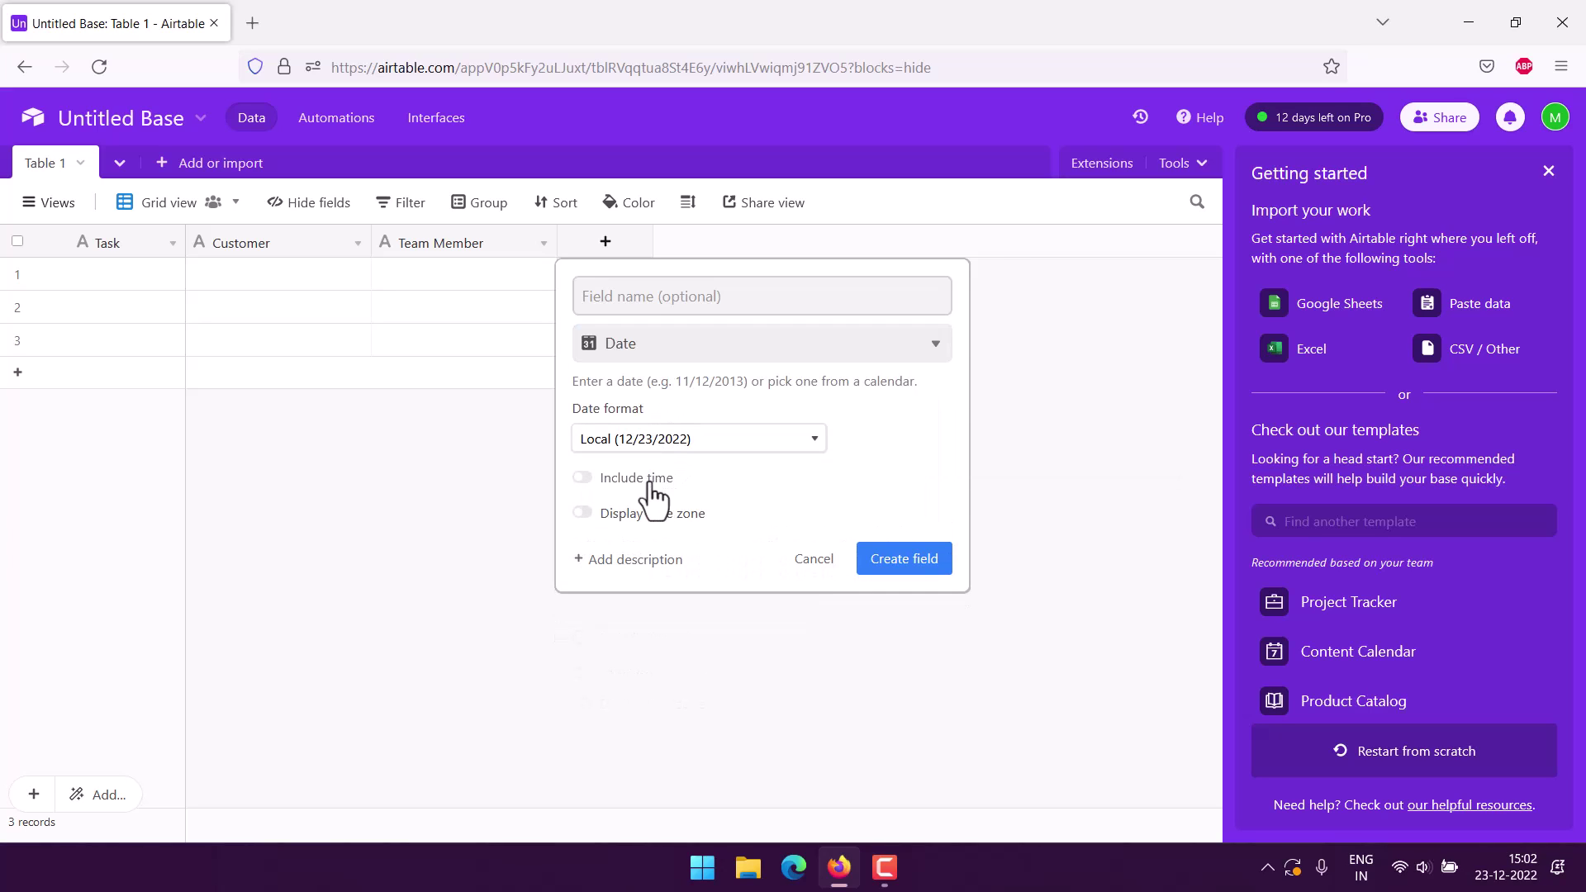
{"action": "left_click", "coordinate": [649, 479]}
{"action": "left_click", "coordinate": [618, 556]}
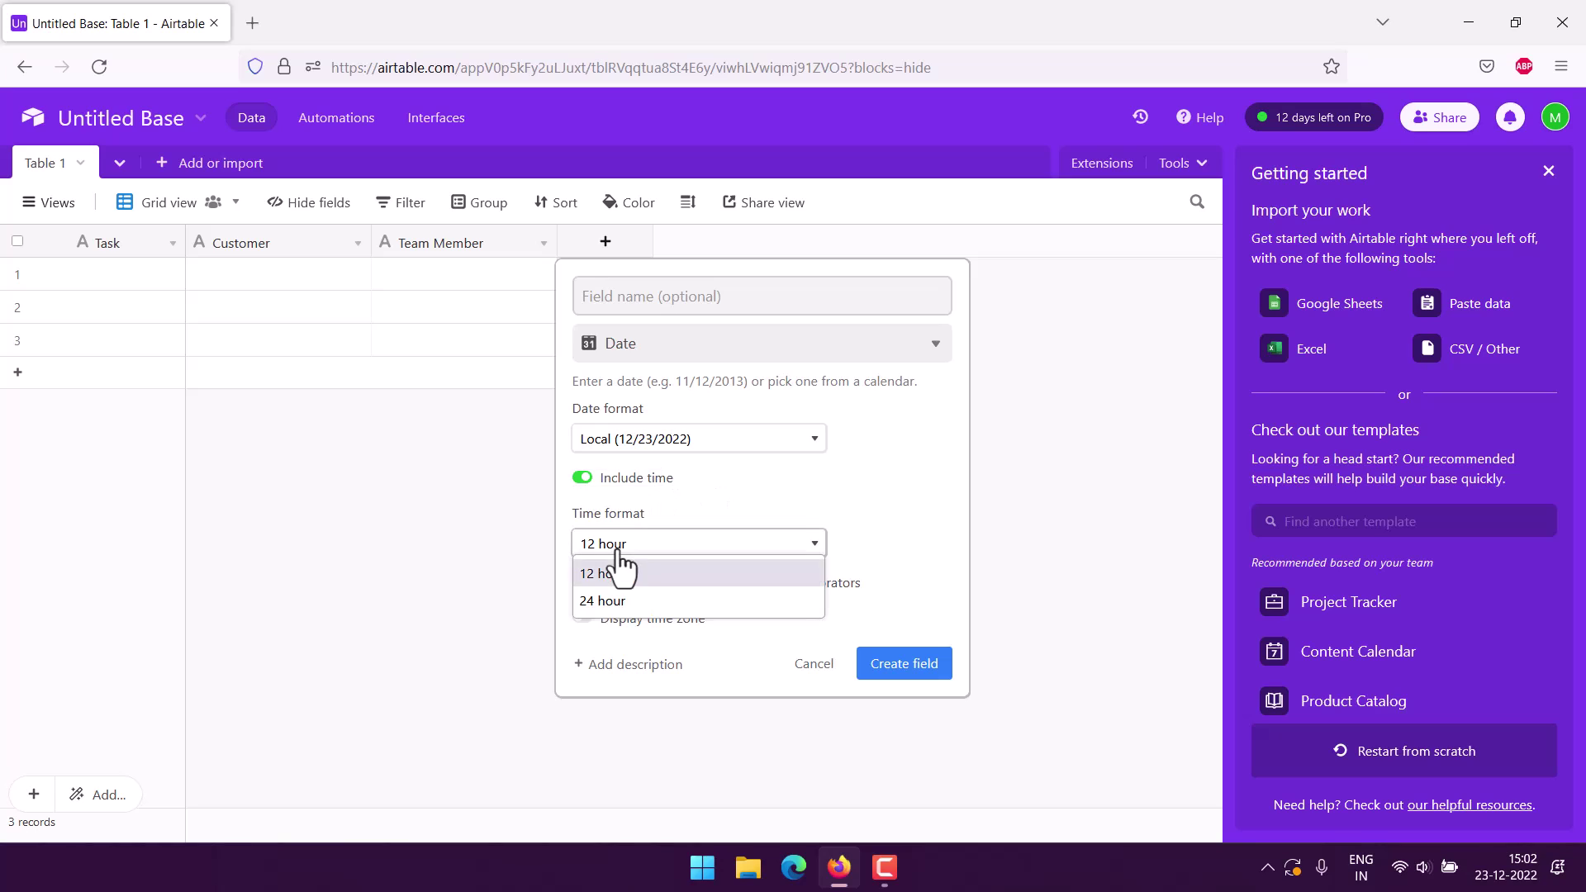
{"action": "left_click", "coordinate": [612, 601]}
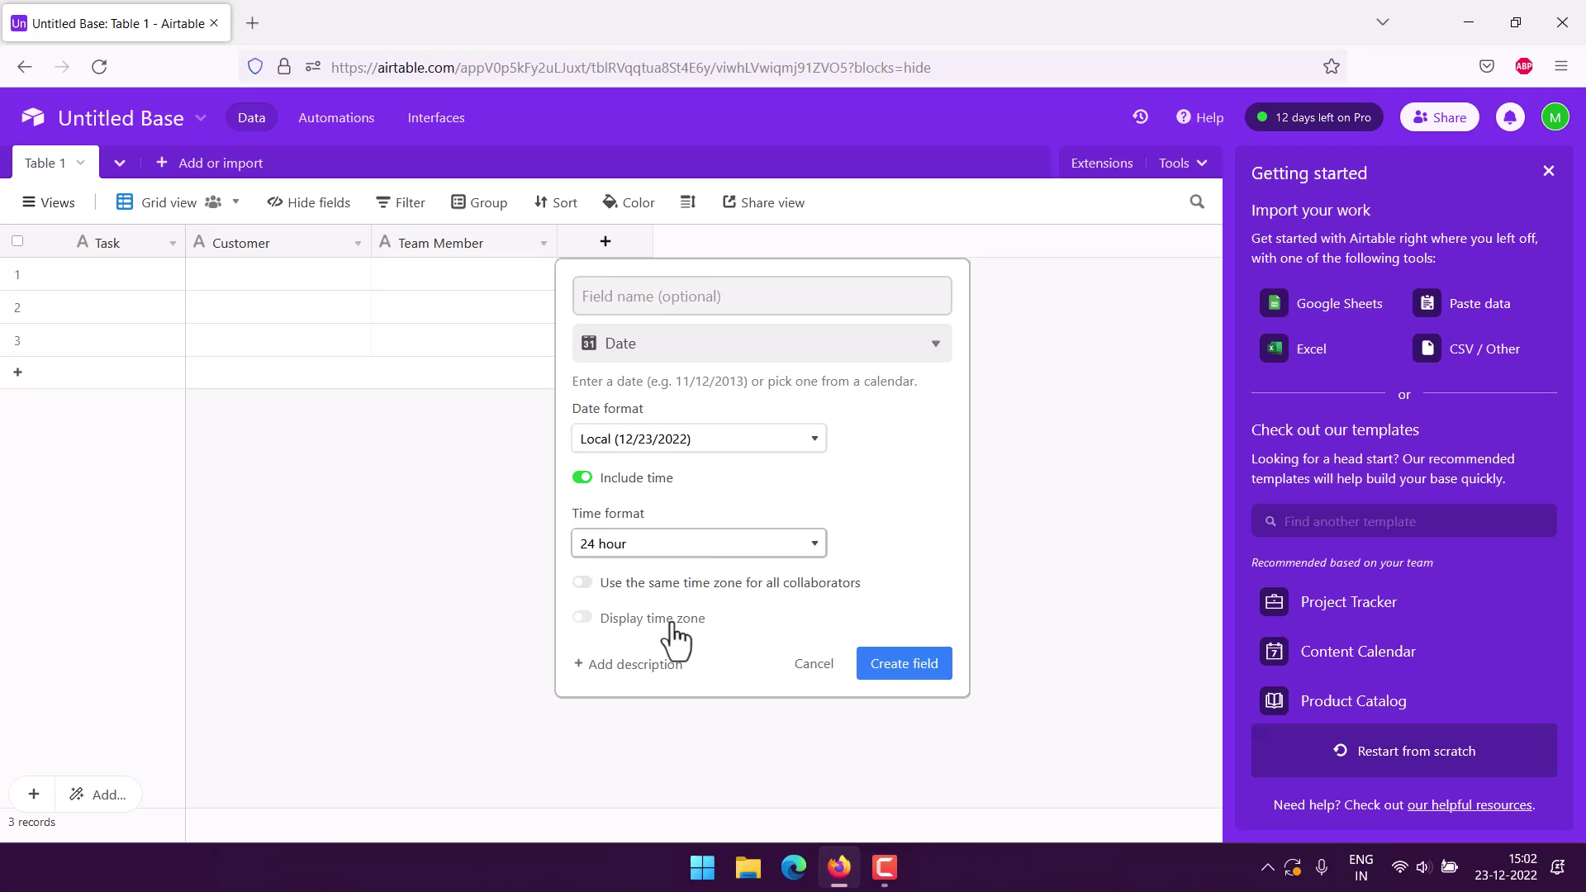
{"action": "left_click", "coordinate": [666, 442]}
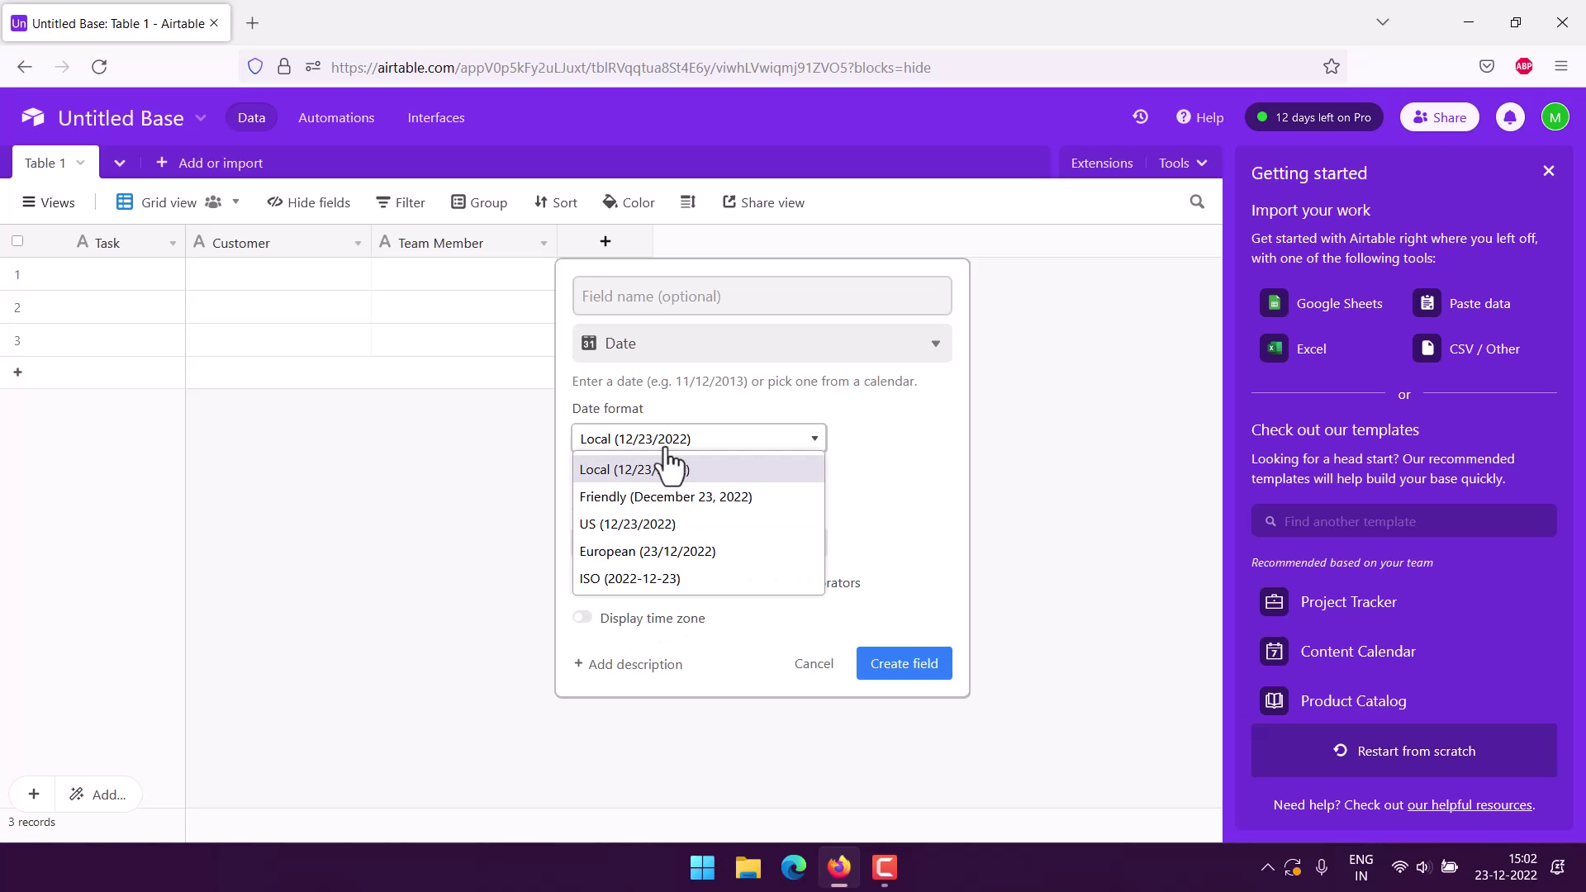
{"action": "left_click", "coordinate": [627, 554]}
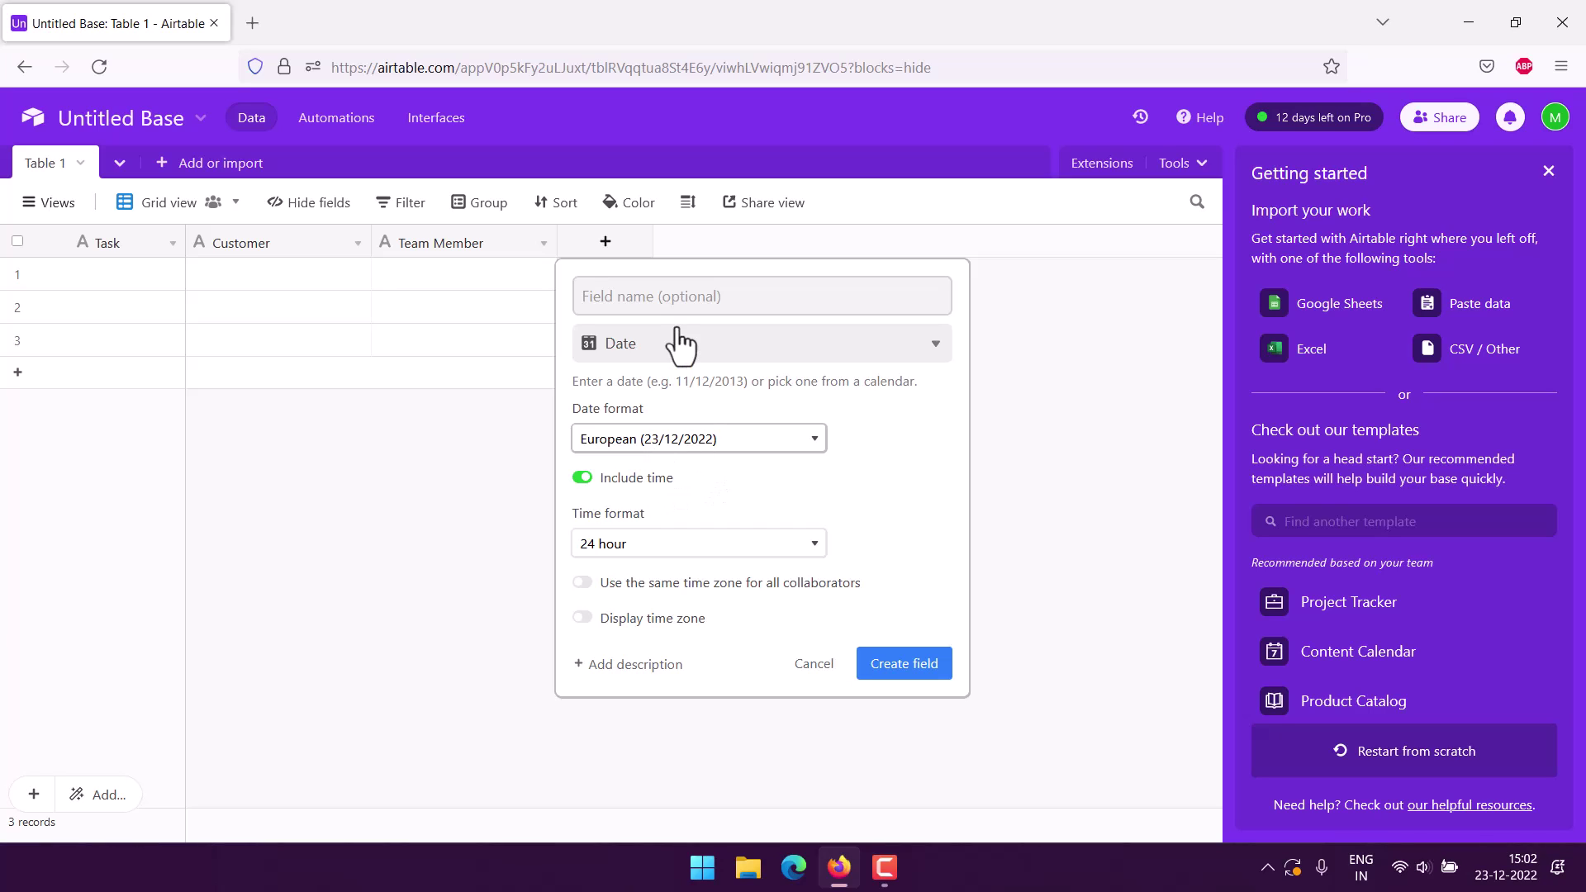
{"action": "left_click", "coordinate": [653, 298]}
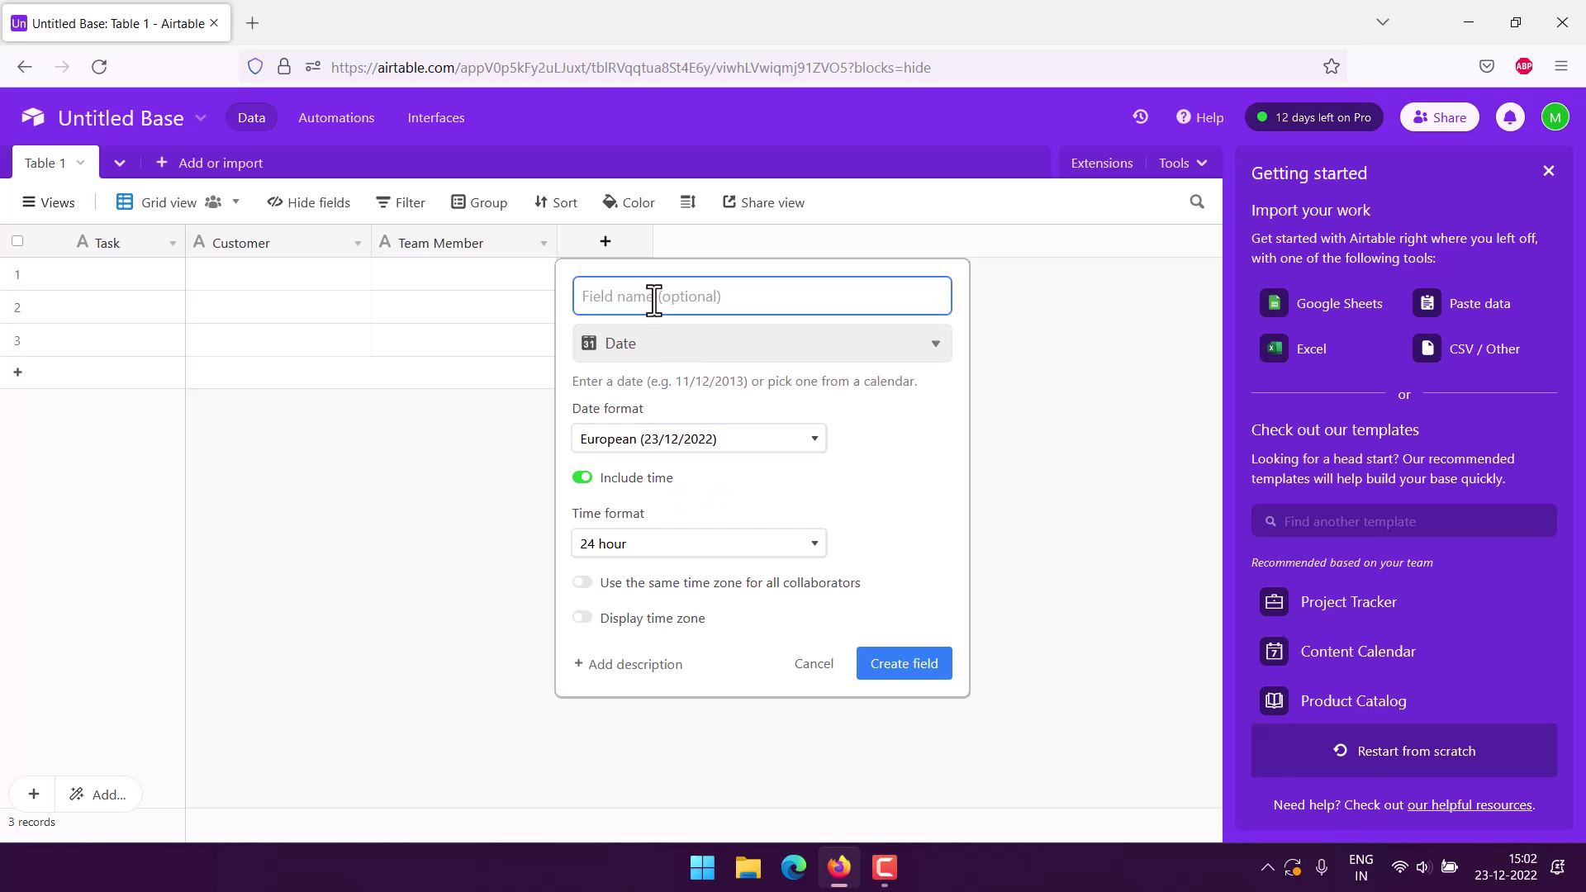
{"action": "type", "text": "Start Time"}
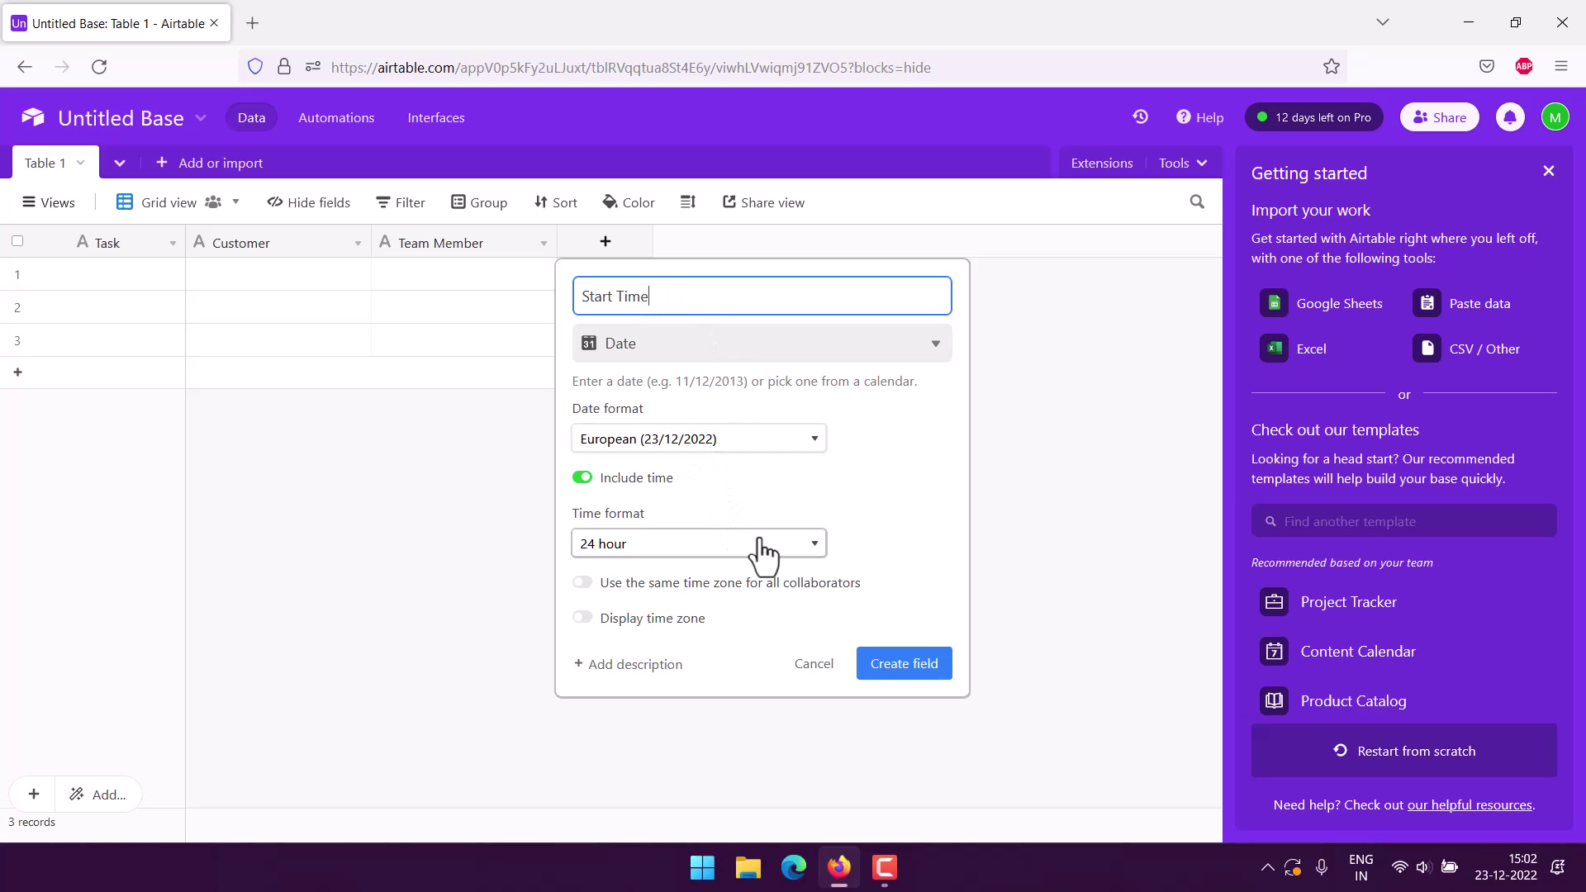
{"action": "left_click", "coordinate": [912, 664]}
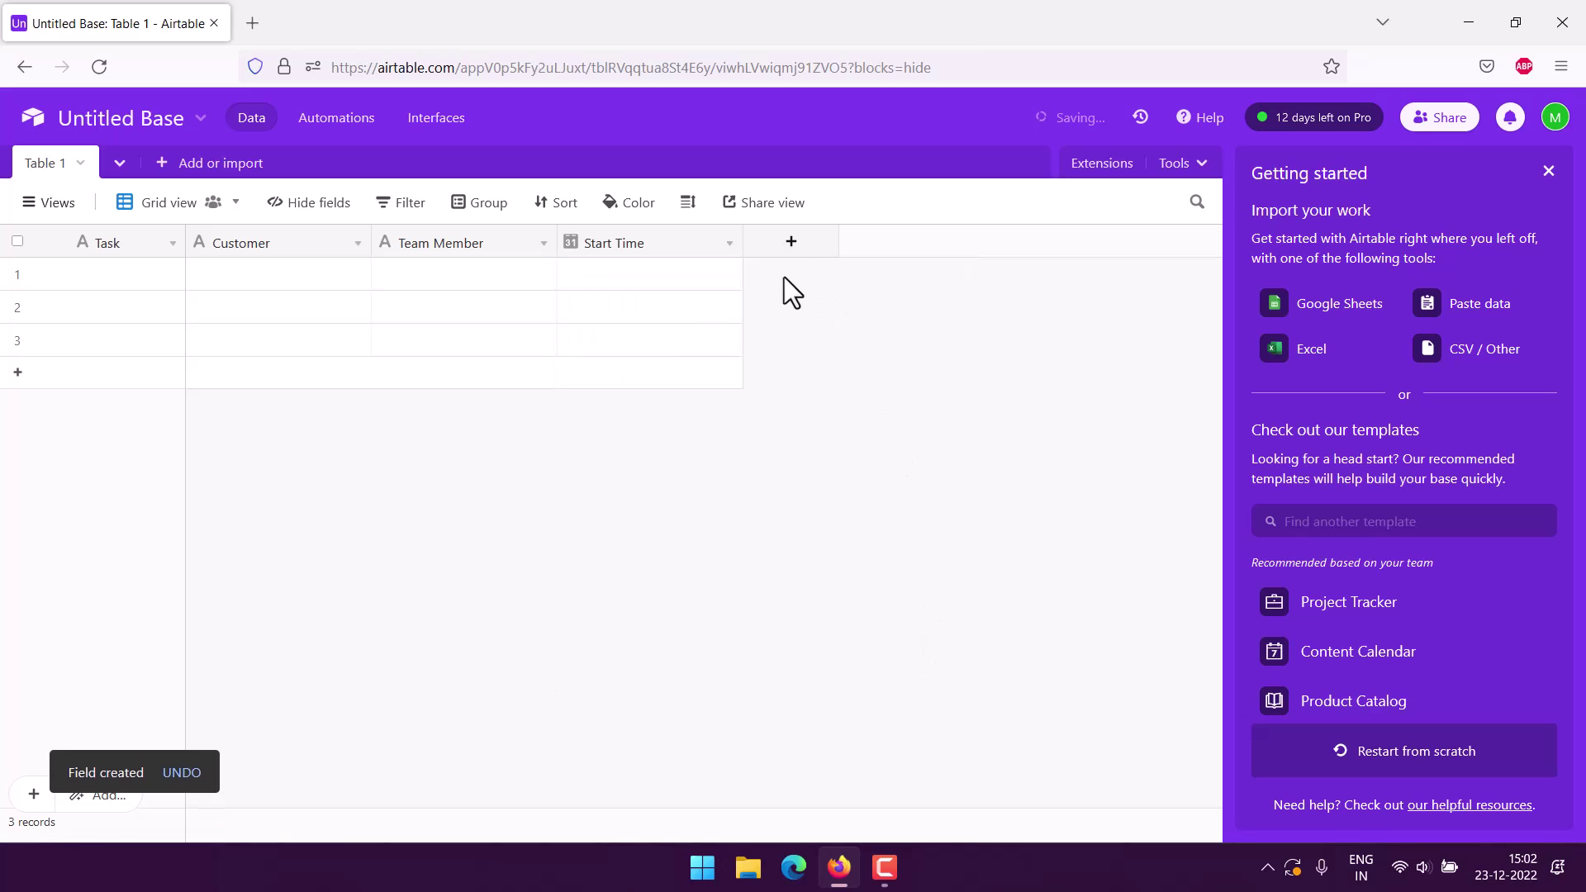
Create an 'End Time' Date column with European dates and included 24-hour time.
{"action": "left_click", "coordinate": [792, 241]}
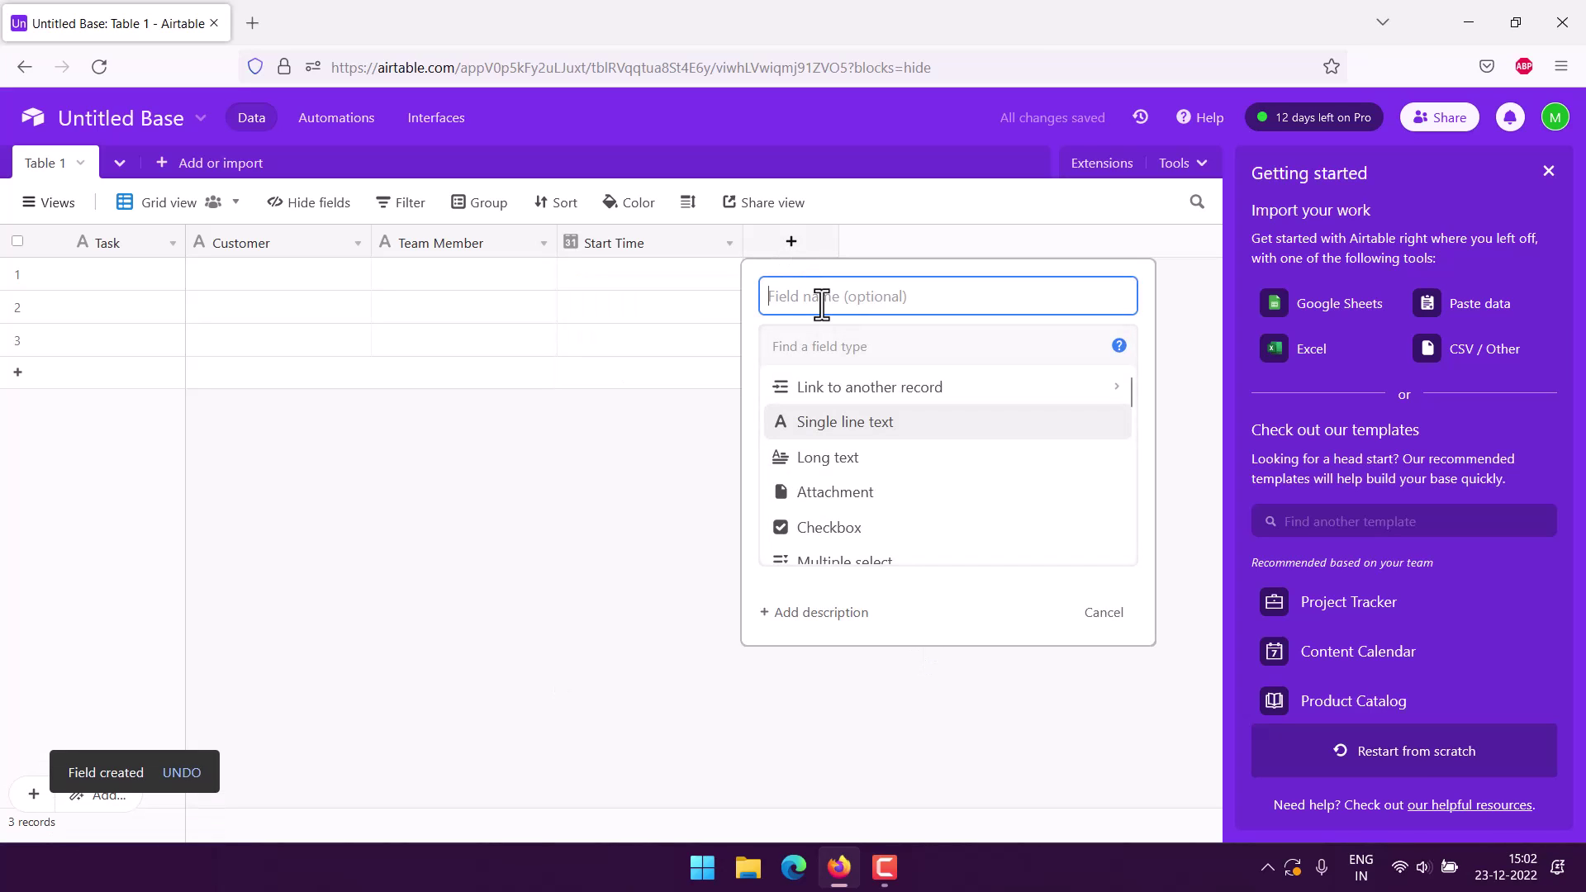
{"action": "scroll", "coordinate": [916, 467], "scroll_direction": "down", "scroll_amount": 2}
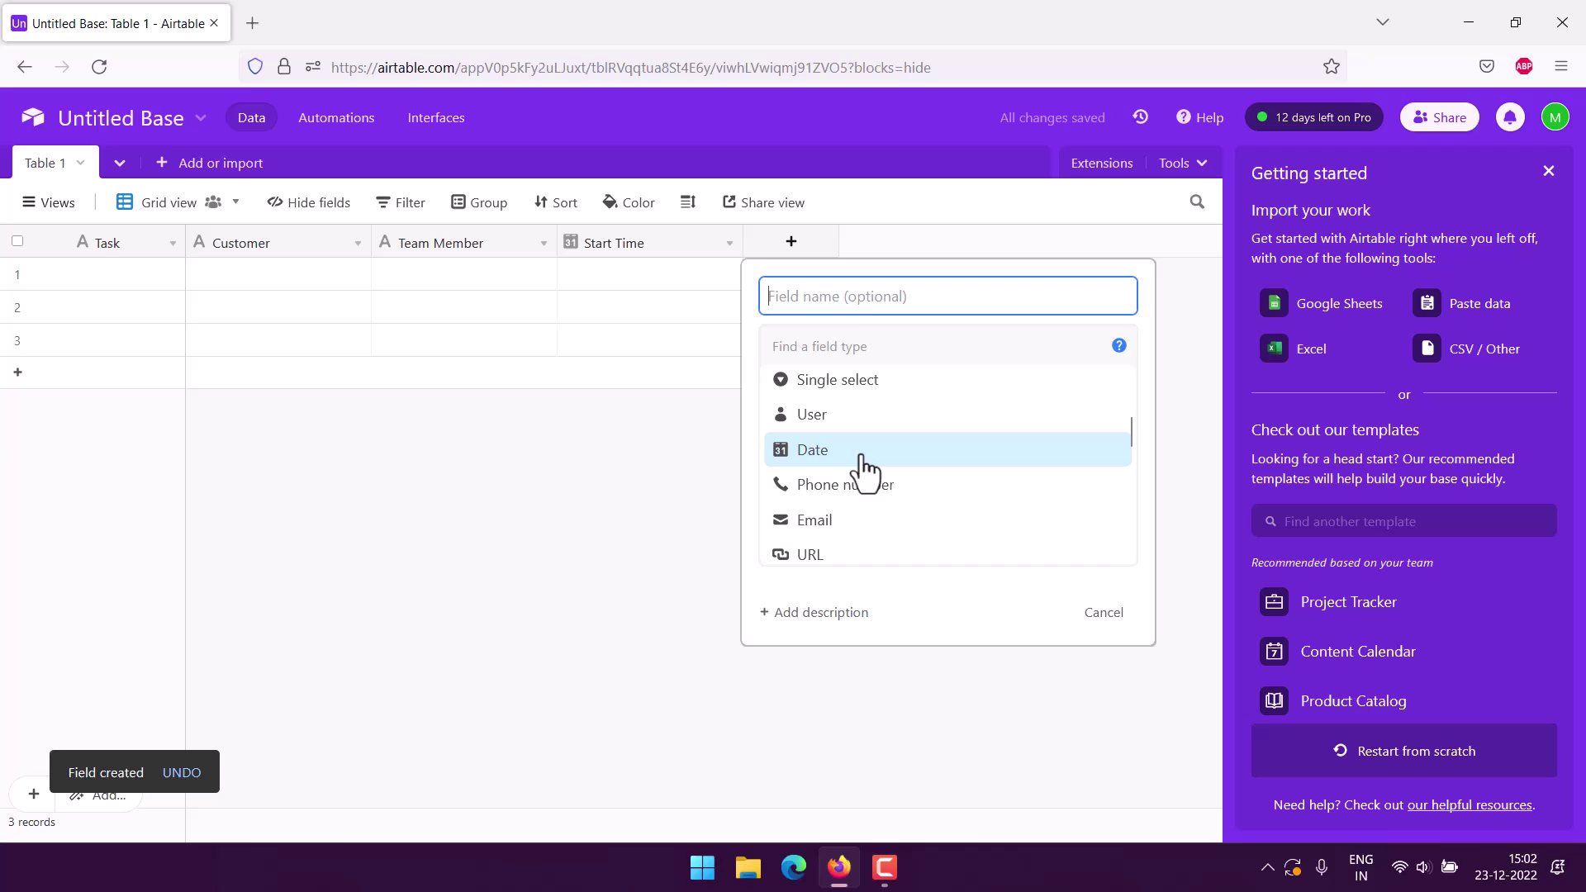
{"action": "left_click", "coordinate": [864, 467]}
{"action": "left_click", "coordinate": [854, 438]}
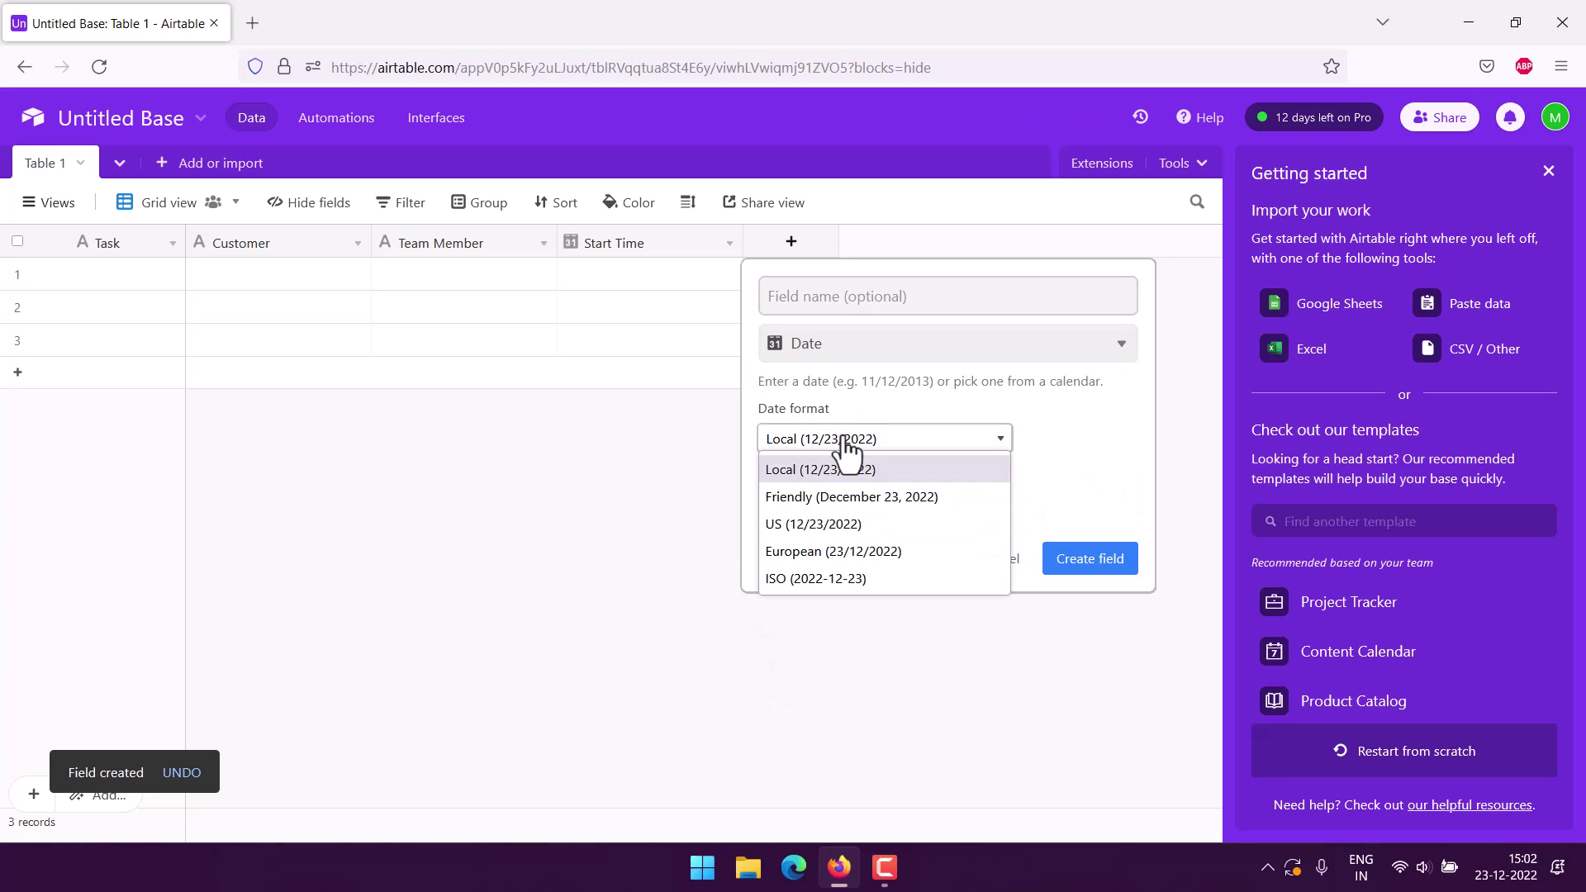
{"action": "left_click", "coordinate": [802, 552]}
{"action": "left_click", "coordinate": [771, 478]}
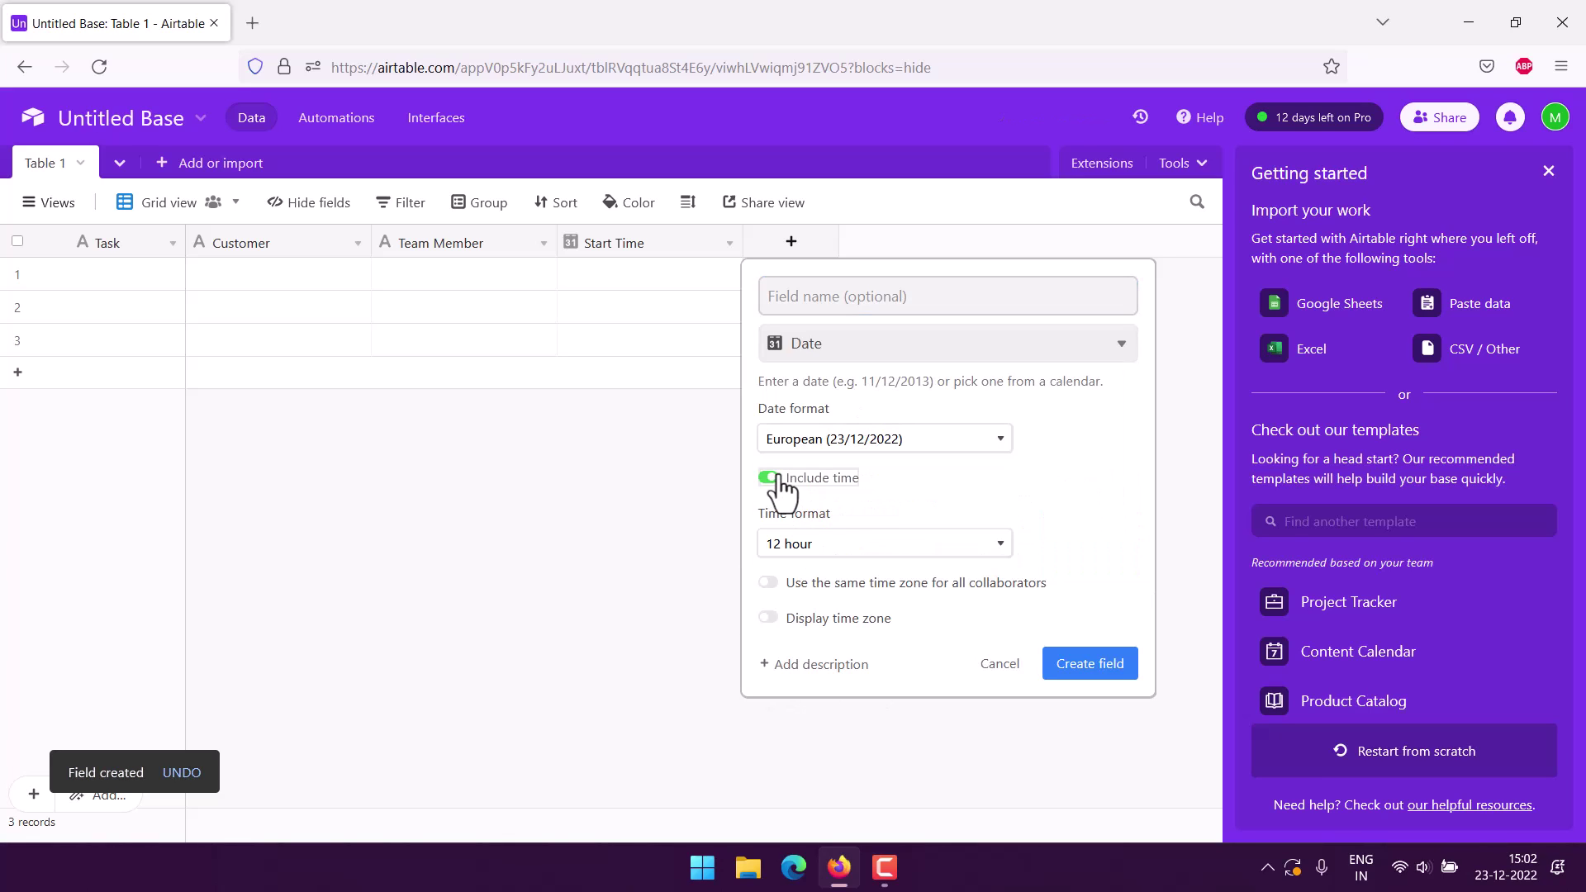
{"action": "left_click", "coordinate": [847, 545]}
{"action": "left_click", "coordinate": [800, 596]}
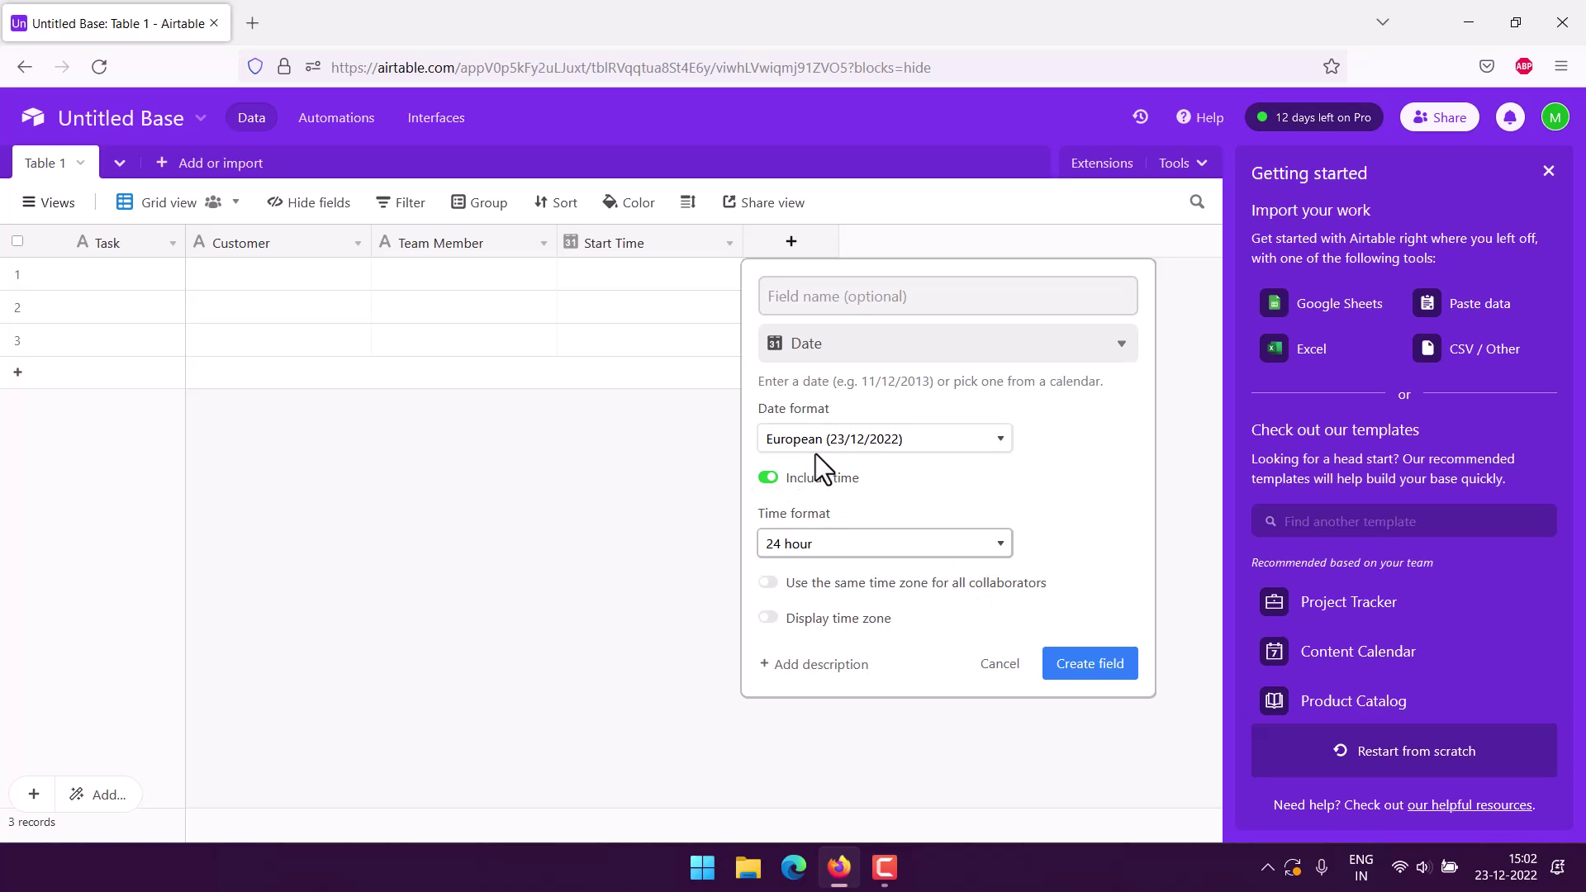
{"action": "left_click", "coordinate": [832, 302]}
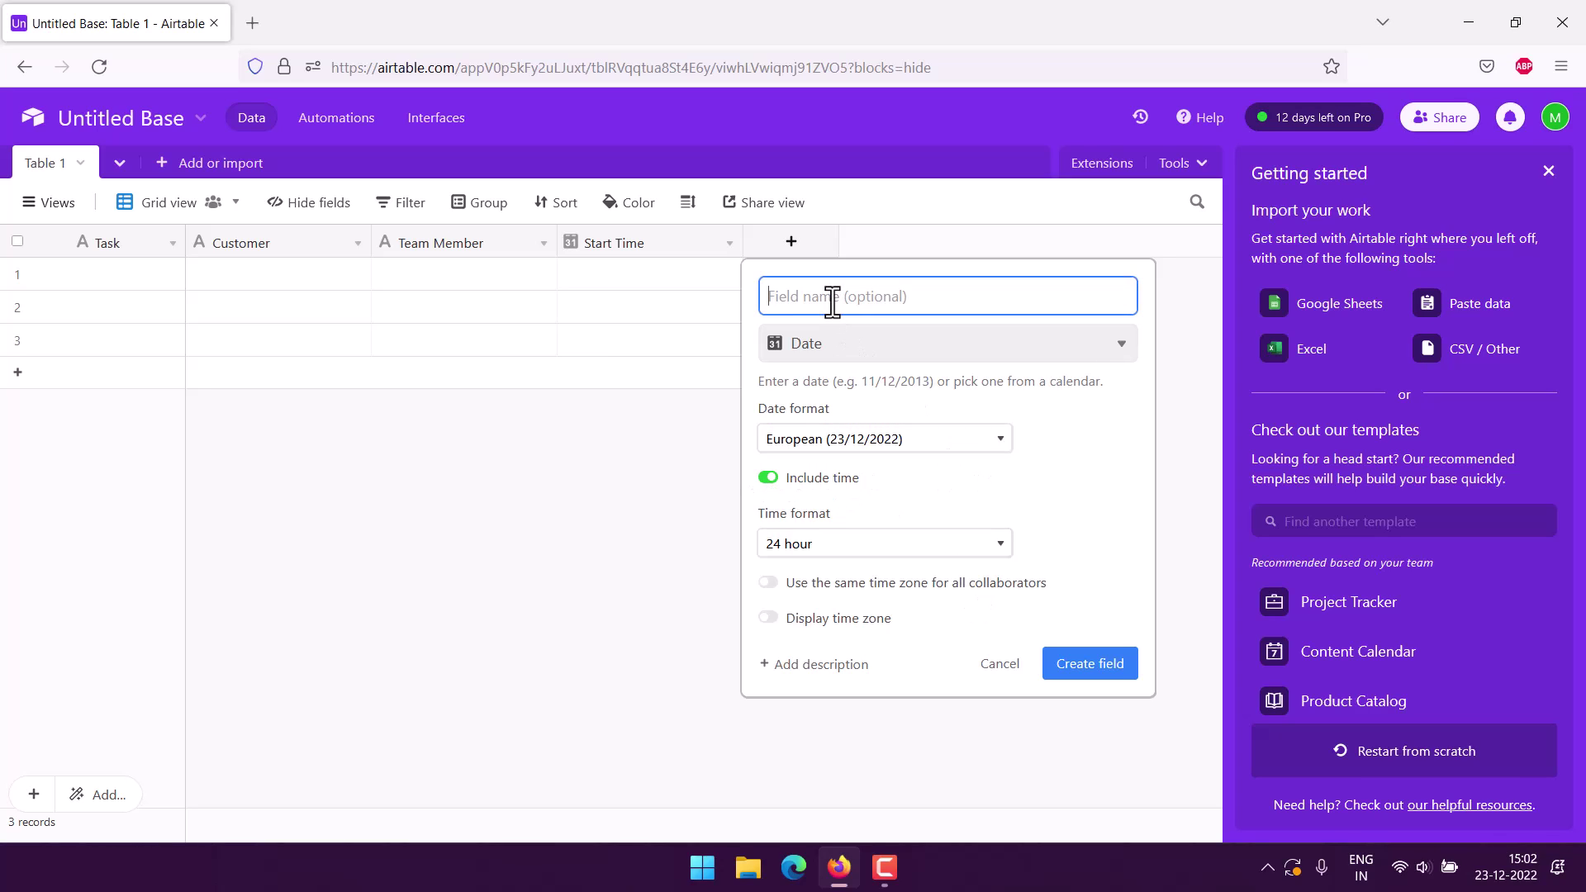
{"action": "type", "text": "End Time"}
{"action": "left_click", "coordinate": [1075, 666]}
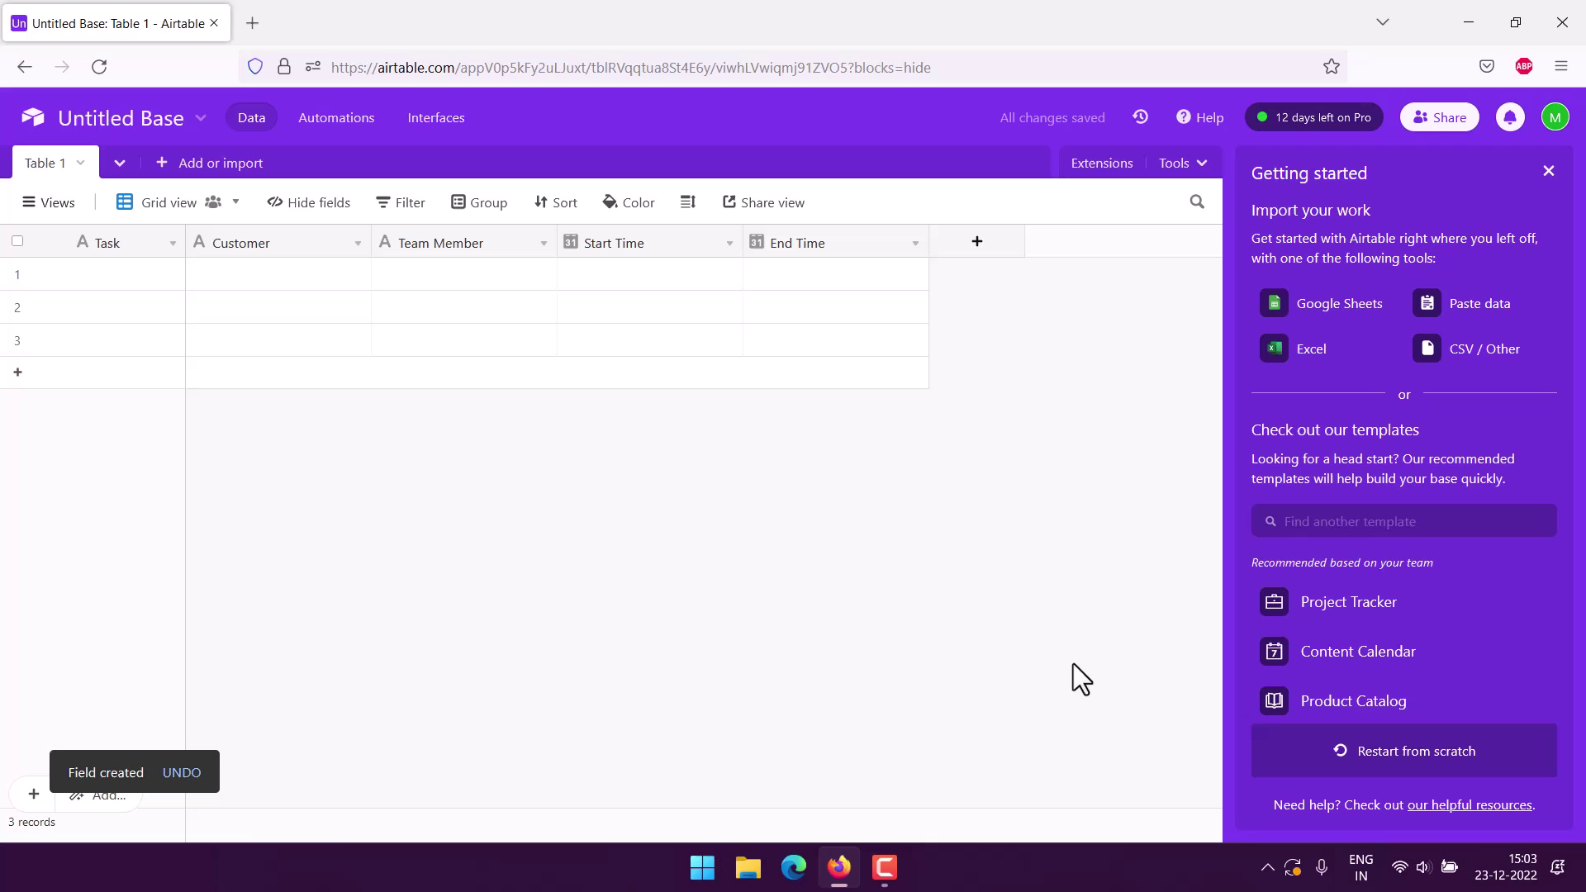
Create a 'Total Time' Duration column using the h:mm format.
{"action": "left_click", "coordinate": [979, 244]}
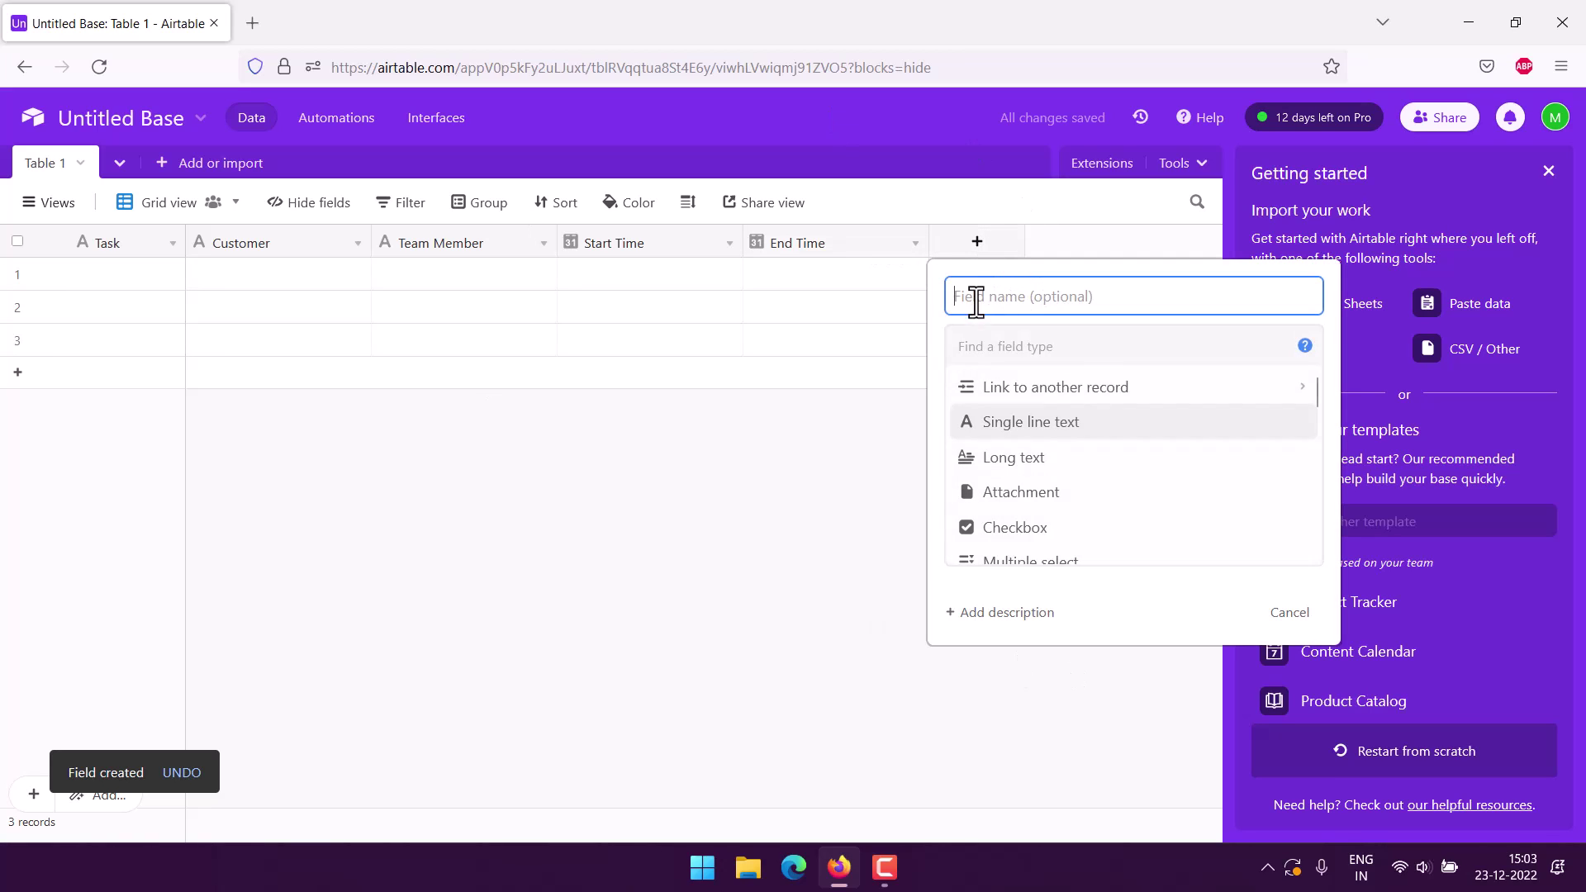
{"action": "type", "text": "Total Time"}
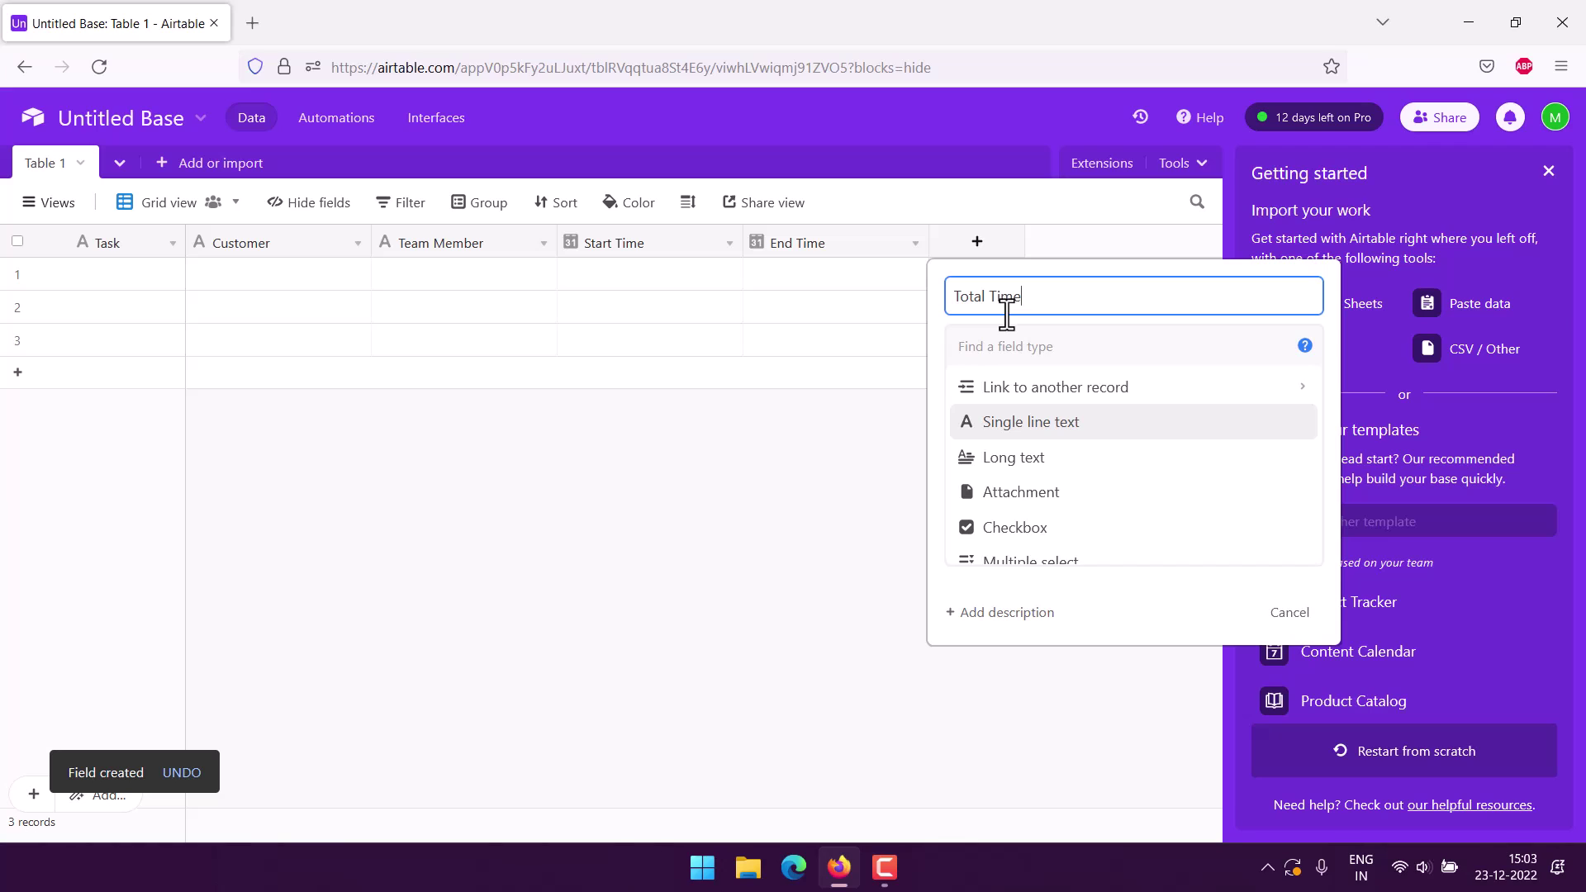
{"action": "scroll", "coordinate": [1105, 445], "scroll_direction": "down", "scroll_amount": 6}
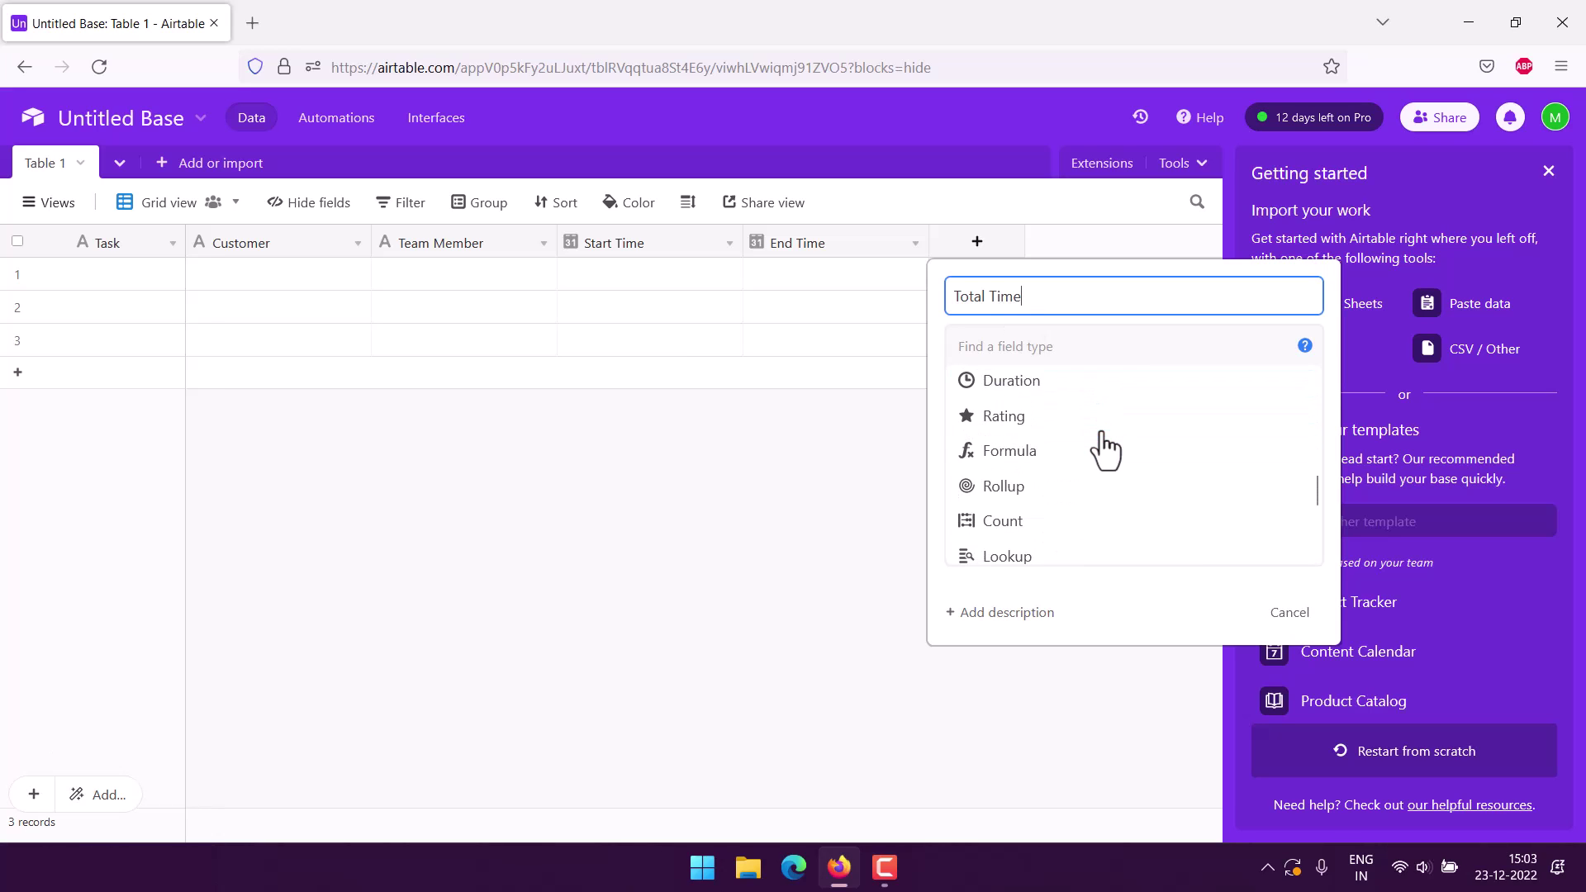
{"action": "left_click", "coordinate": [1027, 376]}
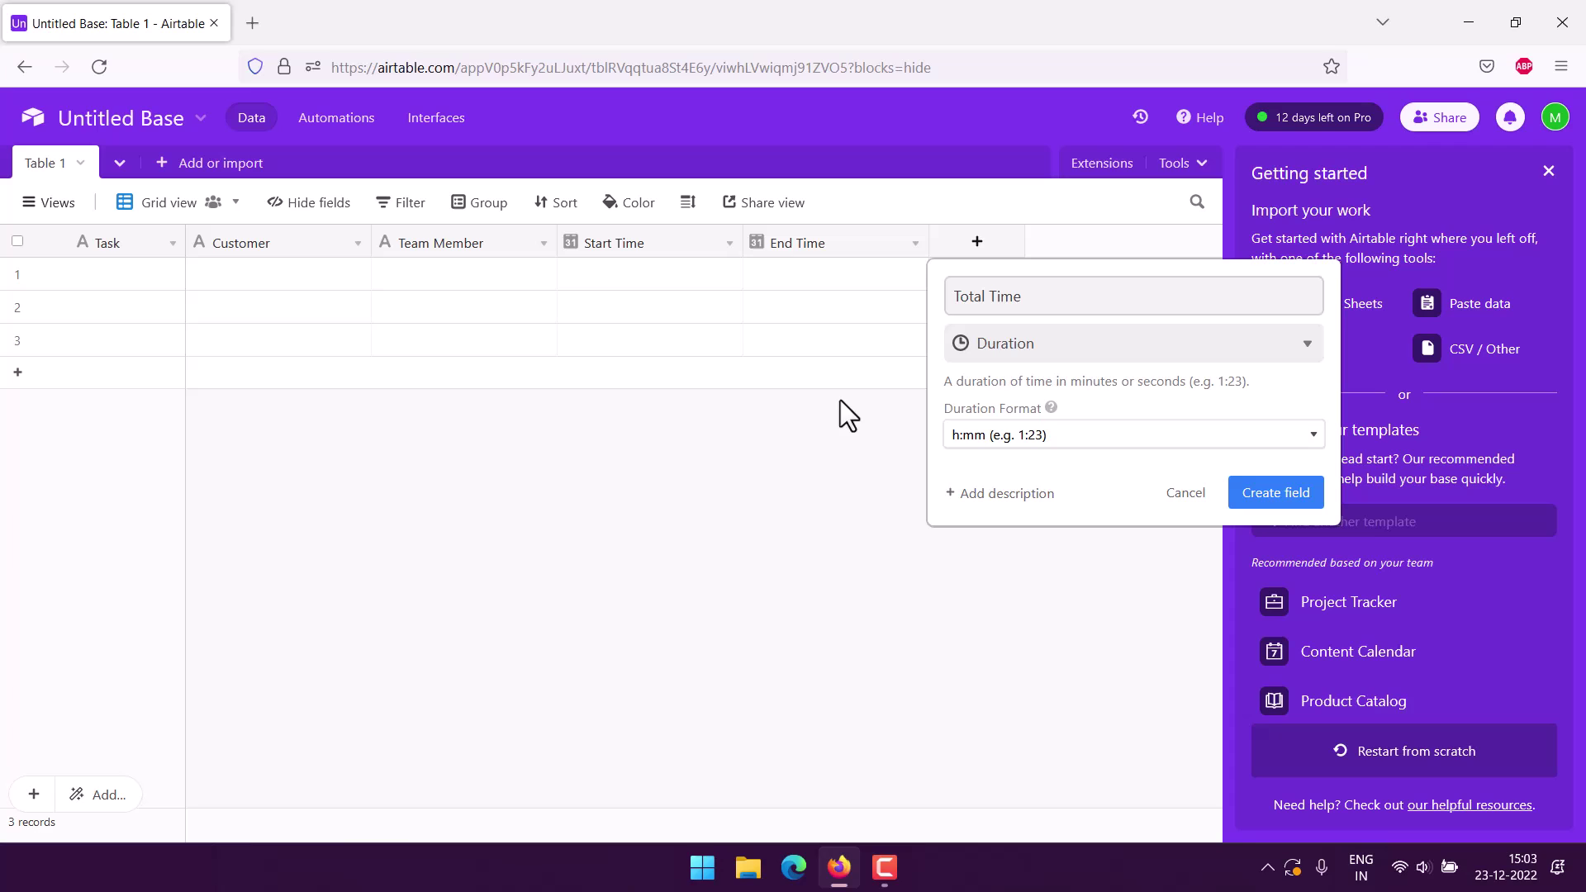
{"action": "left_click", "coordinate": [1018, 439]}
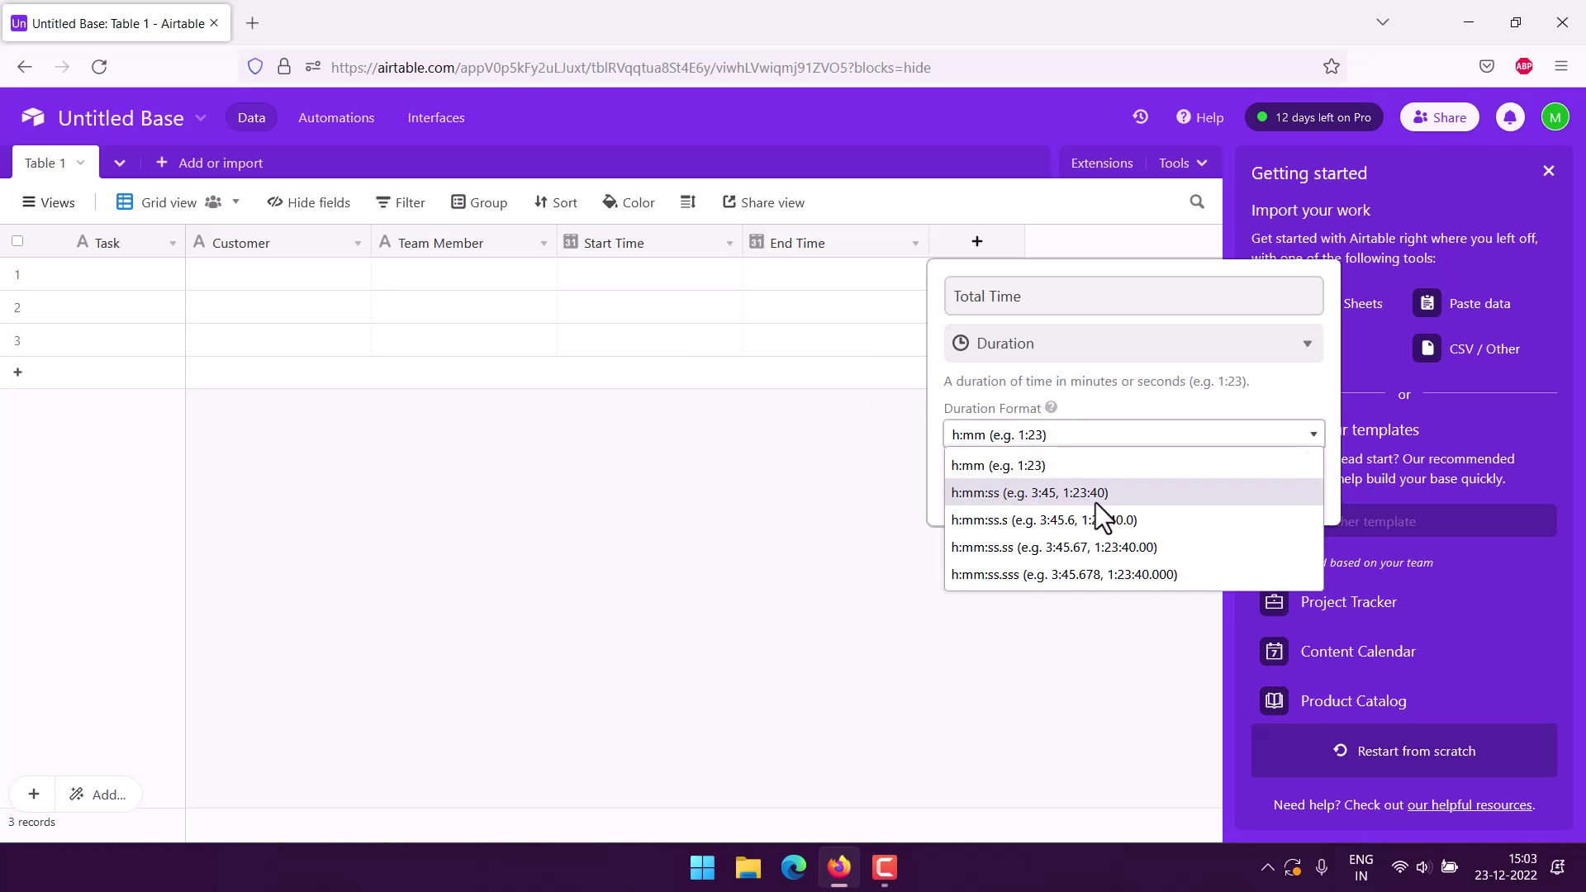
{"action": "left_click", "coordinate": [1009, 468]}
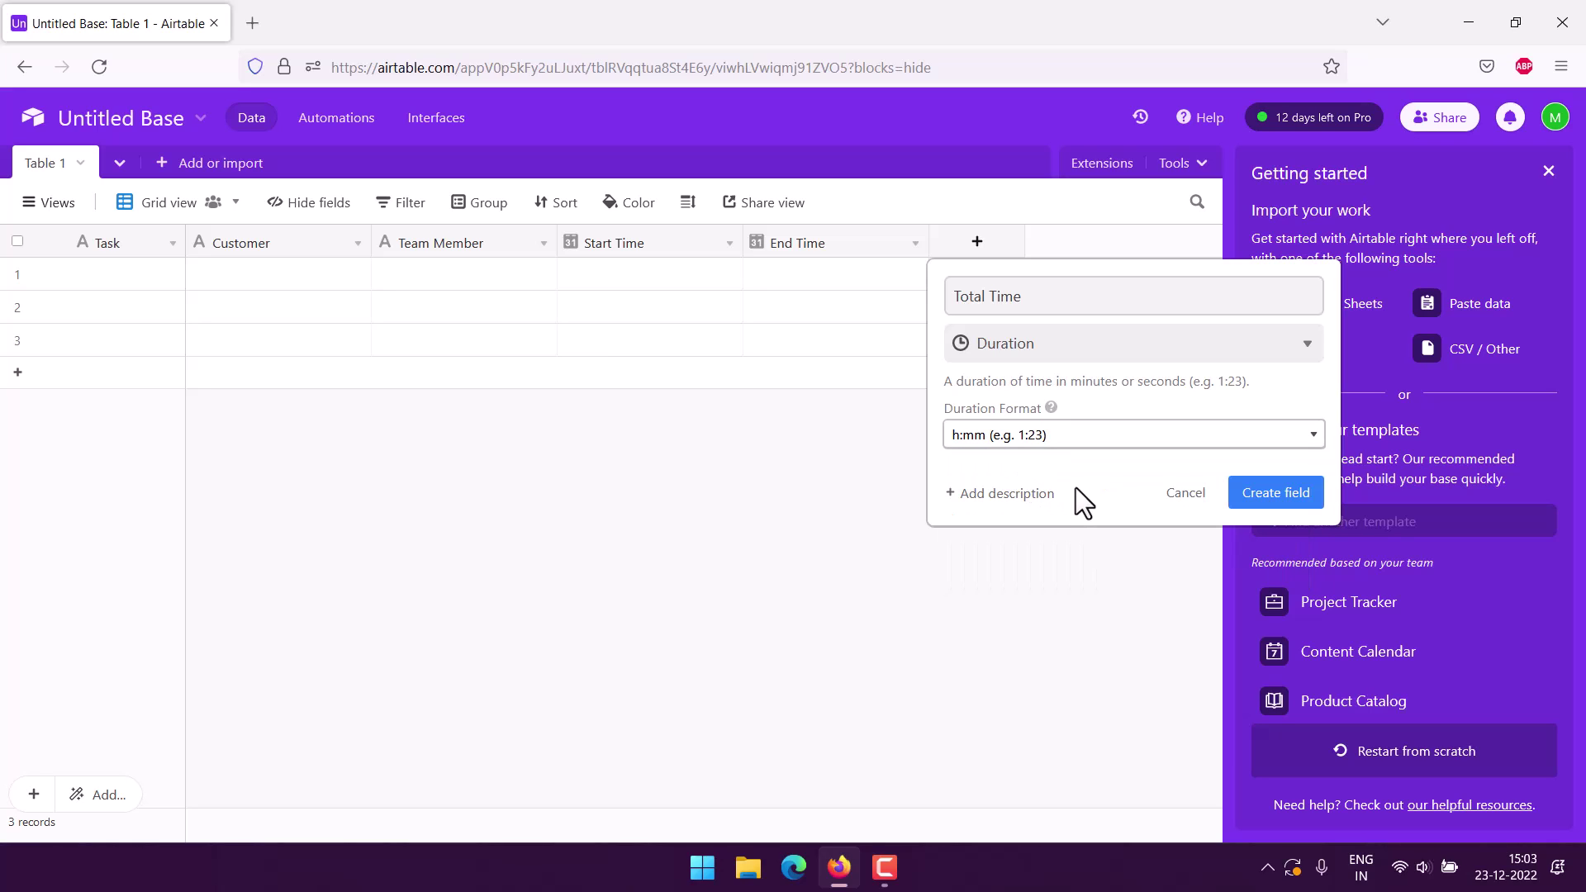
{"action": "left_click", "coordinate": [1302, 494]}
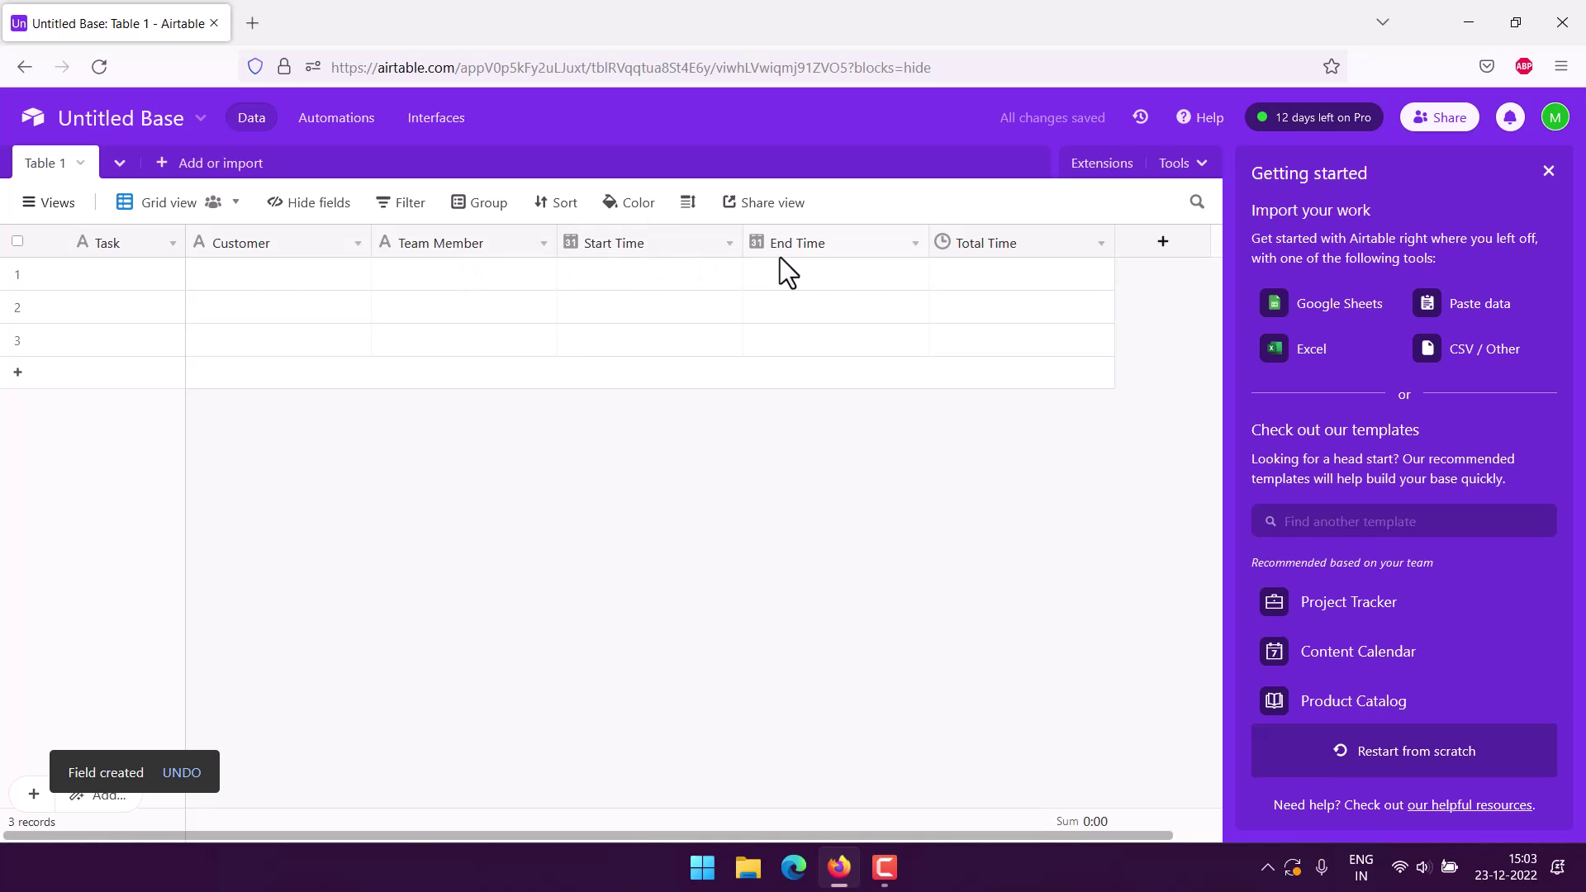
Enter 'Fix the printer' as the first record's Task.
{"action": "left_click", "coordinate": [97, 271]}
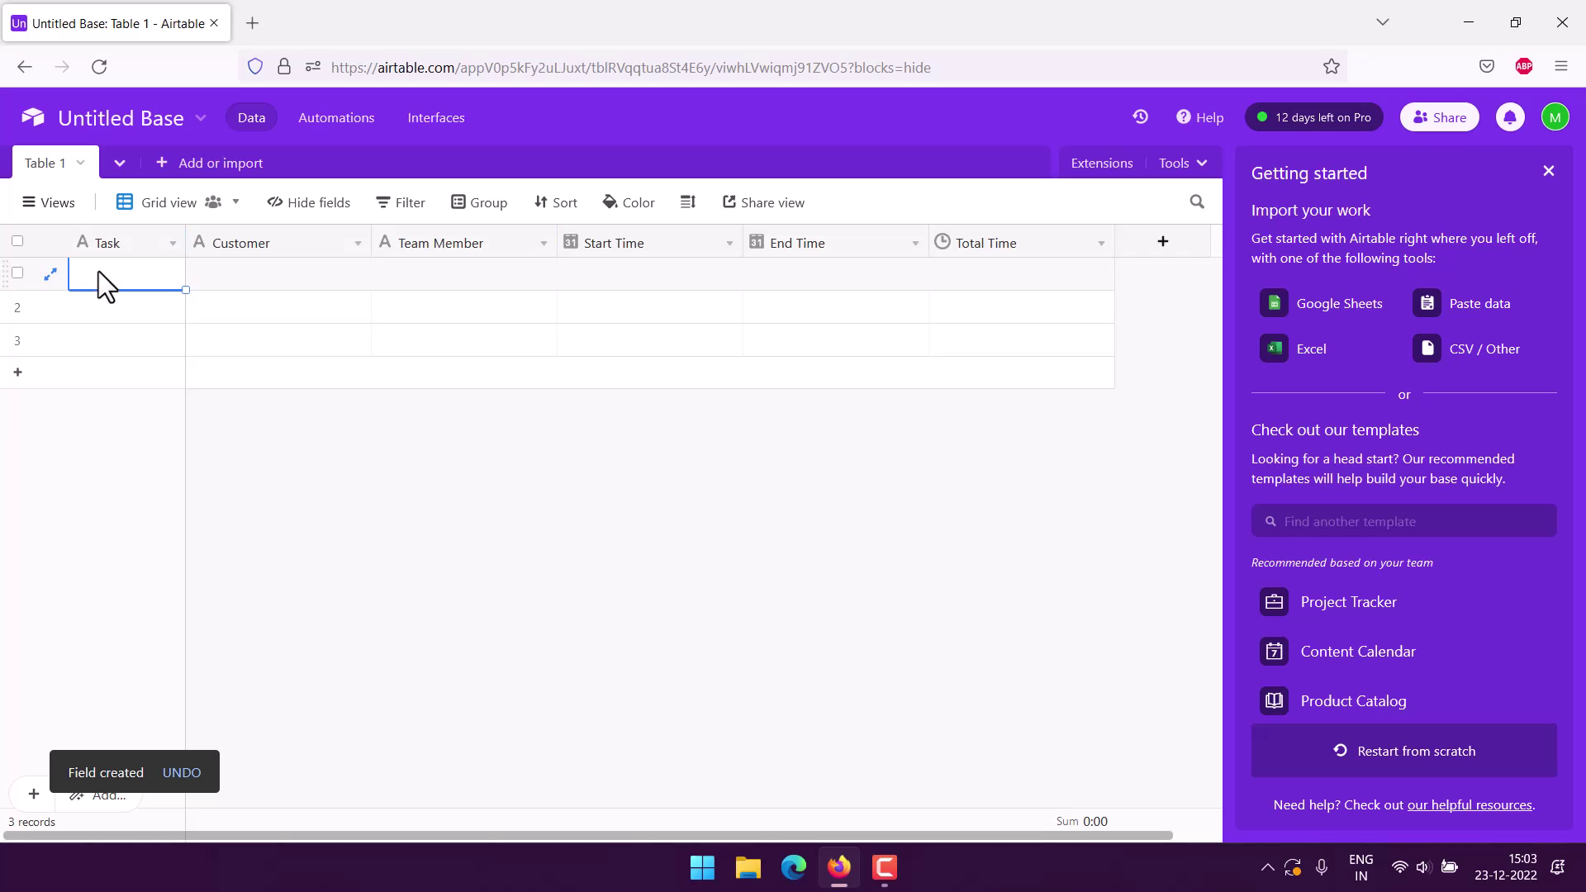
{"action": "left_click", "coordinate": [102, 272]}
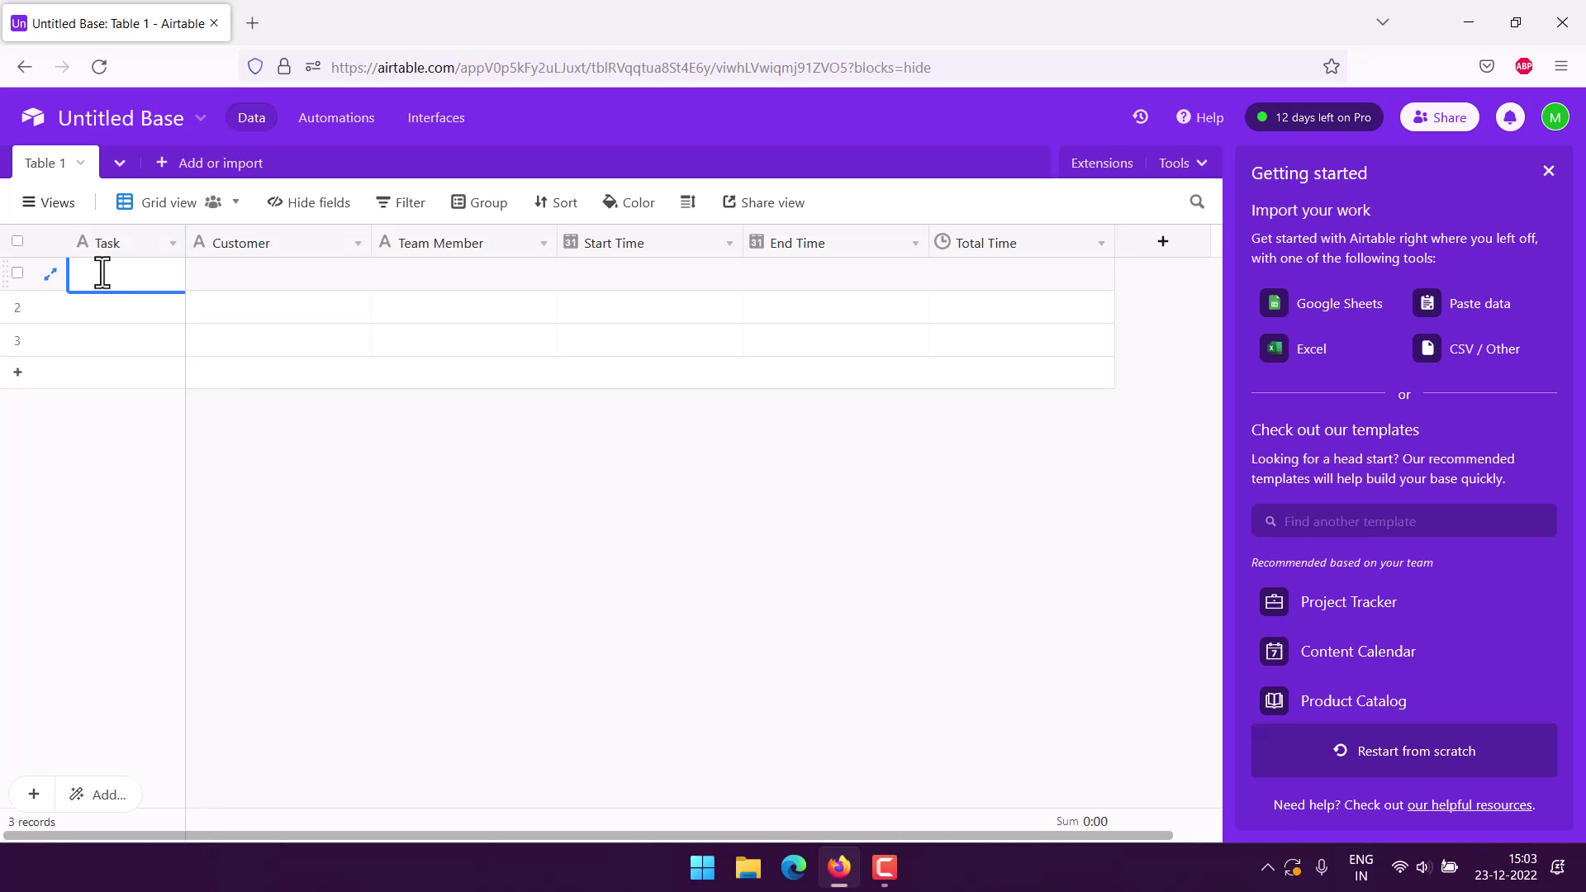
{"action": "type", "text": "Fix the printer"}
Fill in the customer's name and the team member's name for the first record.
{"action": "left_click", "coordinate": [244, 276]}
{"action": "left_click", "coordinate": [244, 275]}
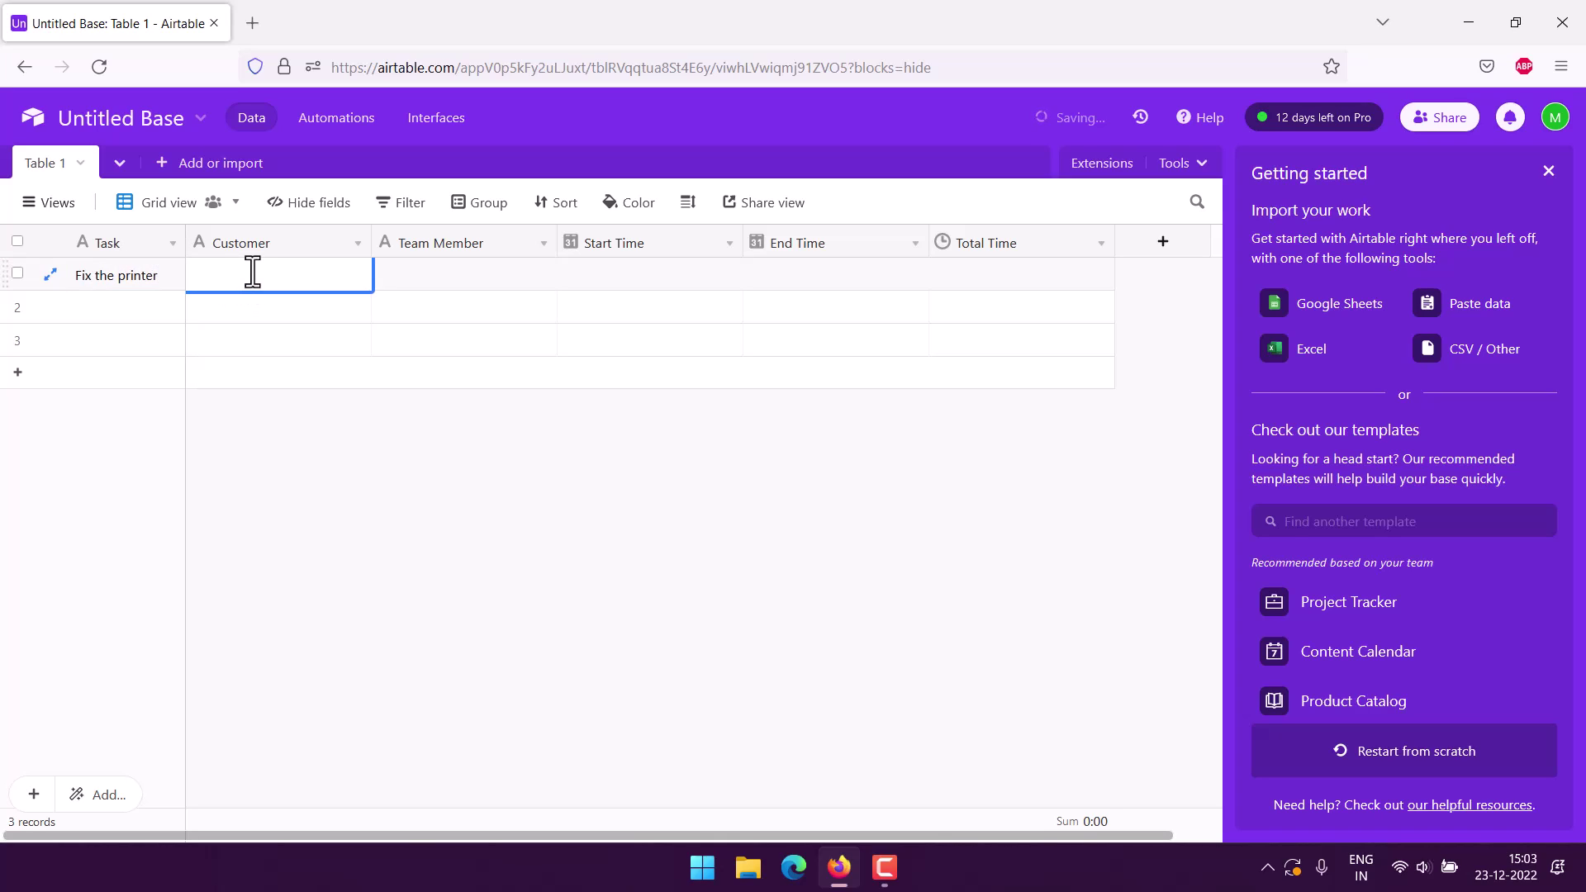
{"action": "key", "text": "Tab"}
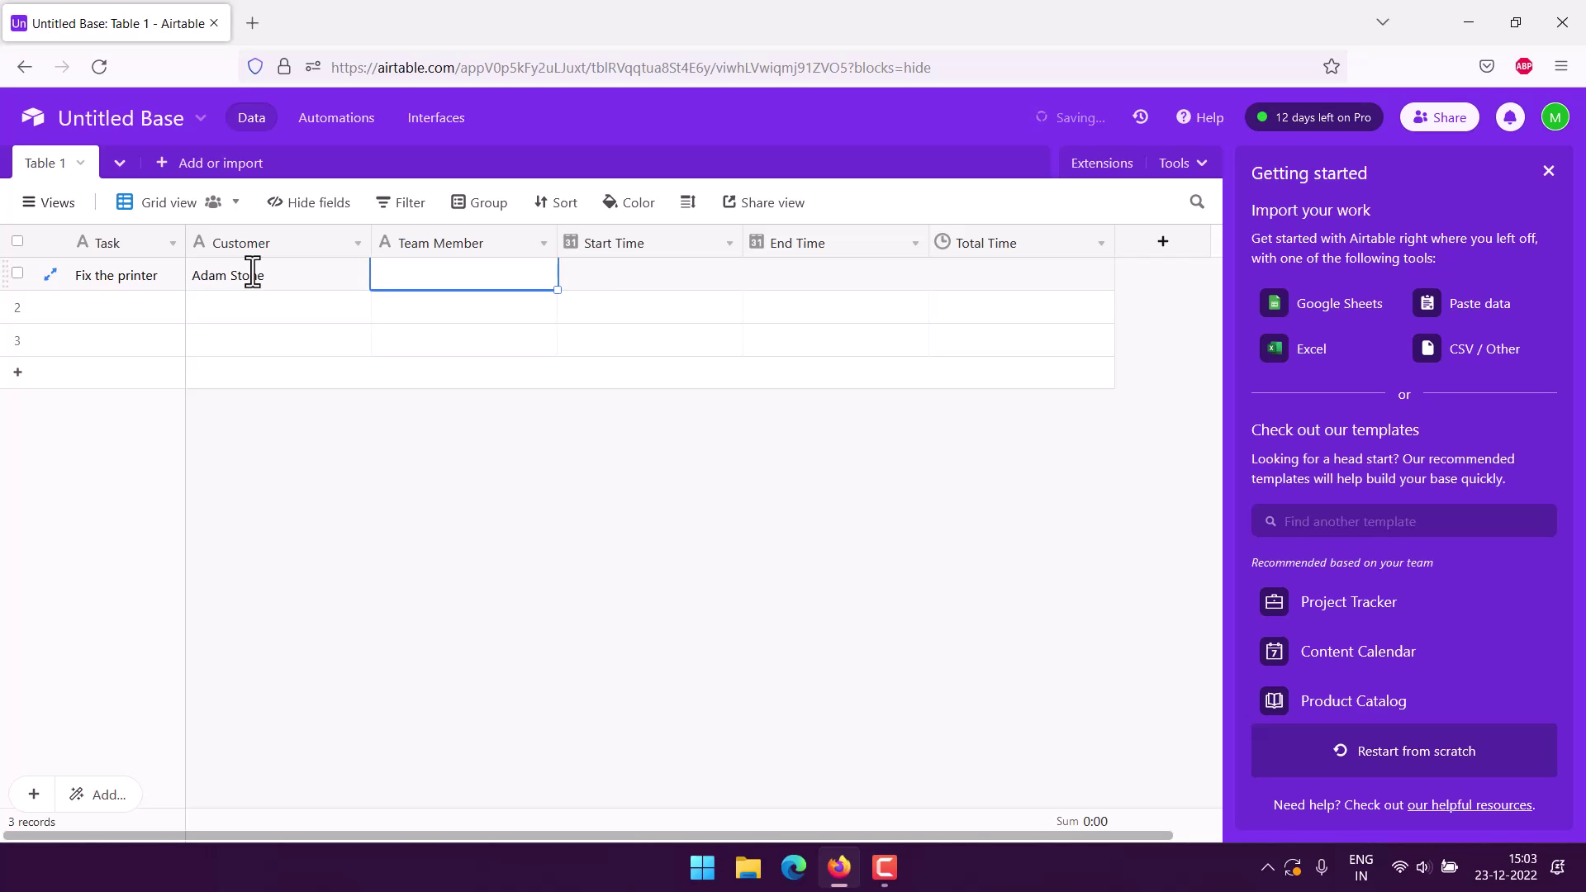
{"action": "key", "text": "Return"}
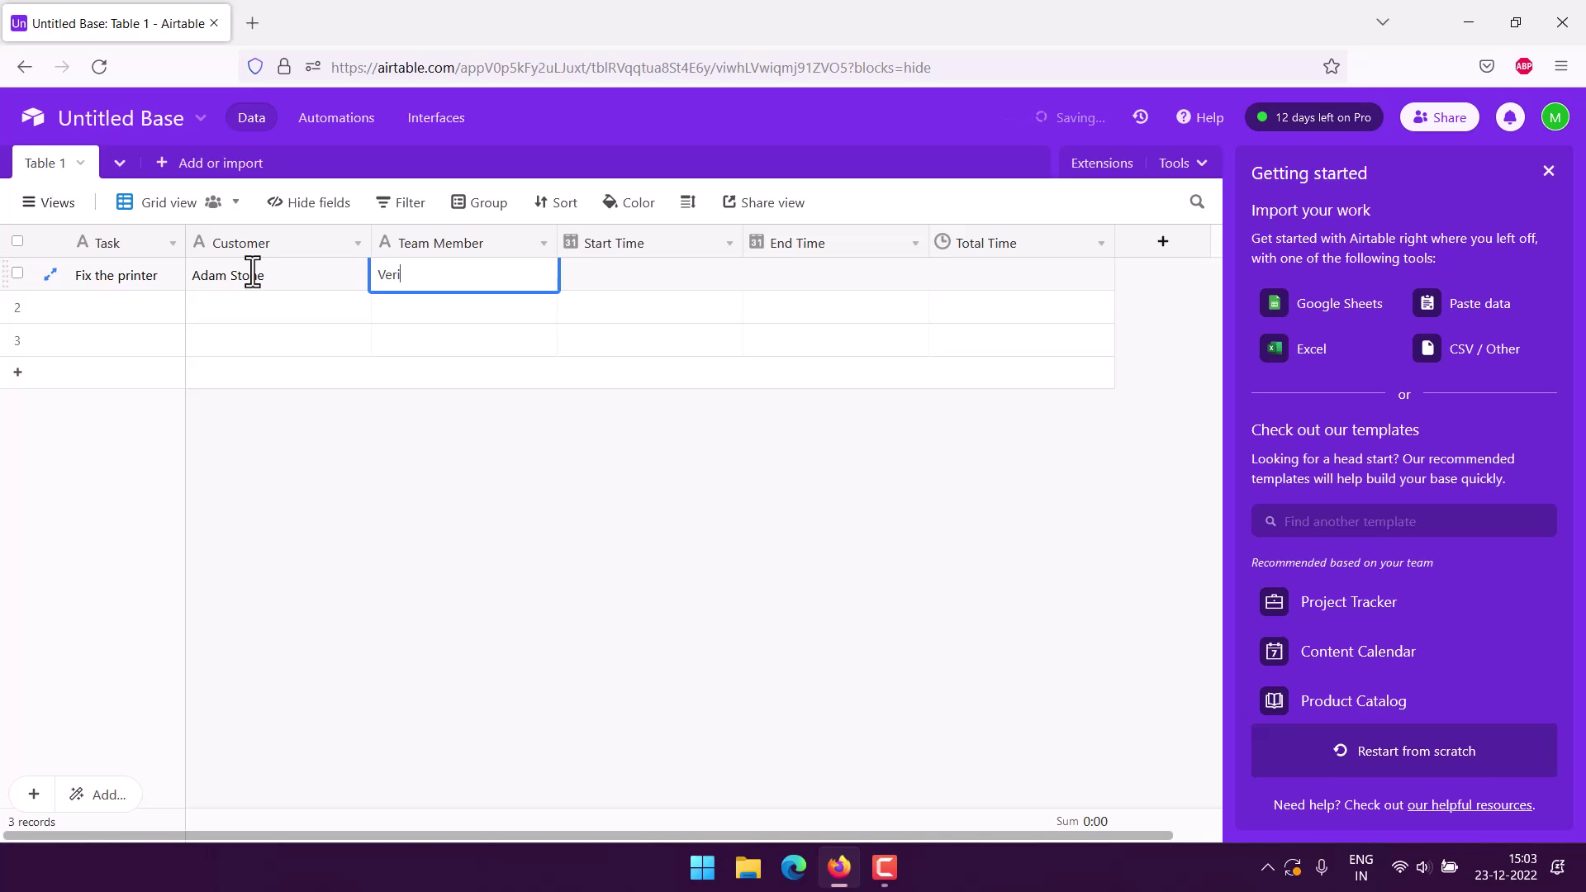
{"action": "key", "text": "Tab"}
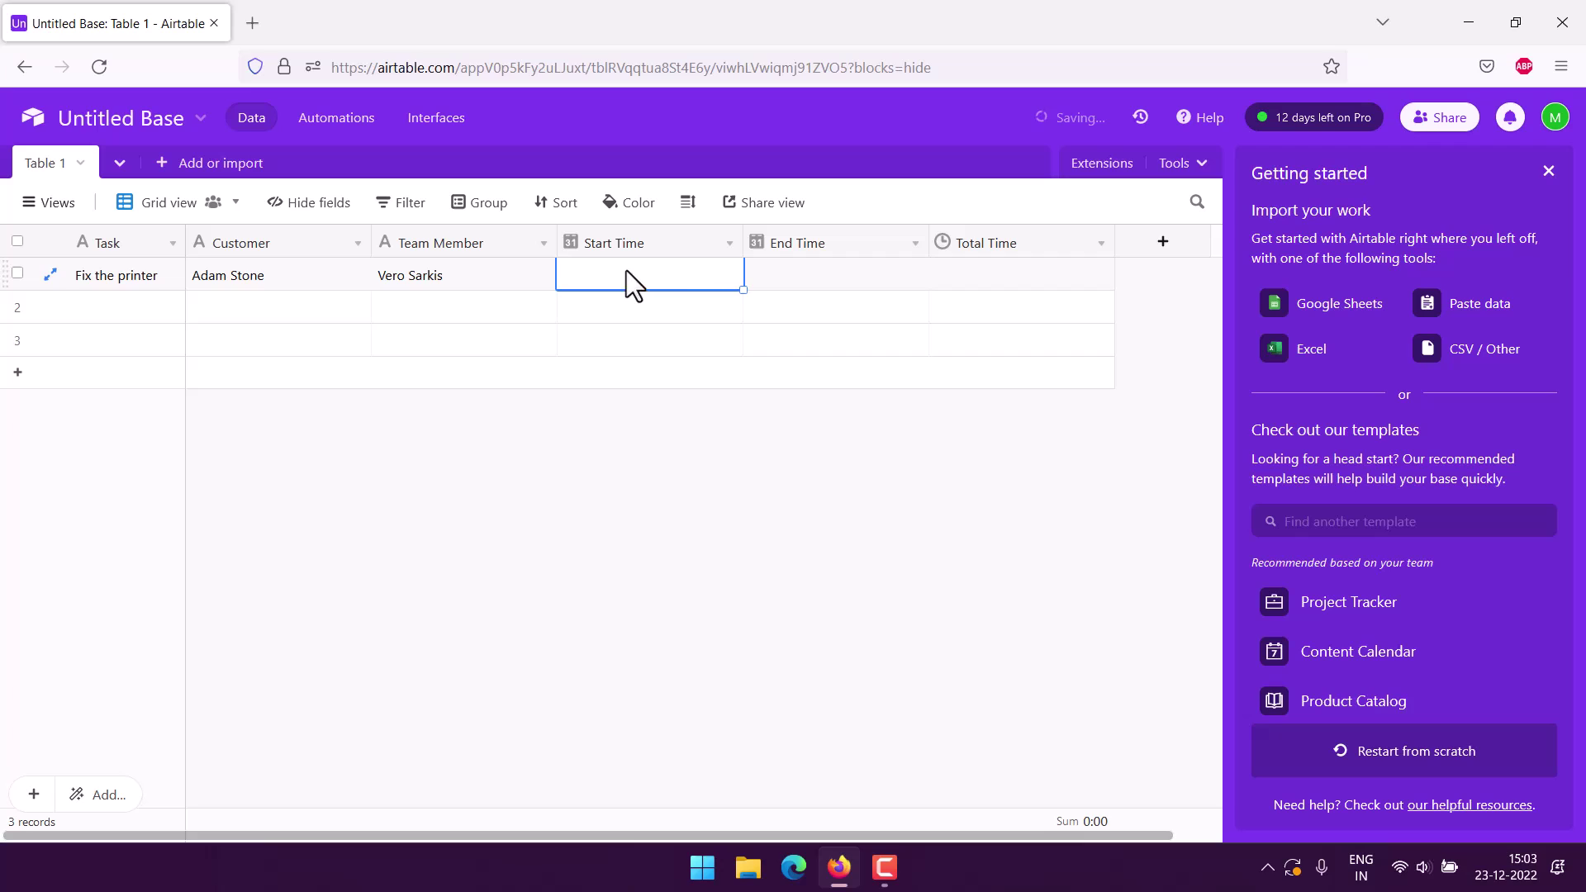
Set record 1's Start Time to 23/12/2022 15:03 and End Time to 23/12/2022 16:00.
{"action": "left_click", "coordinate": [699, 276]}
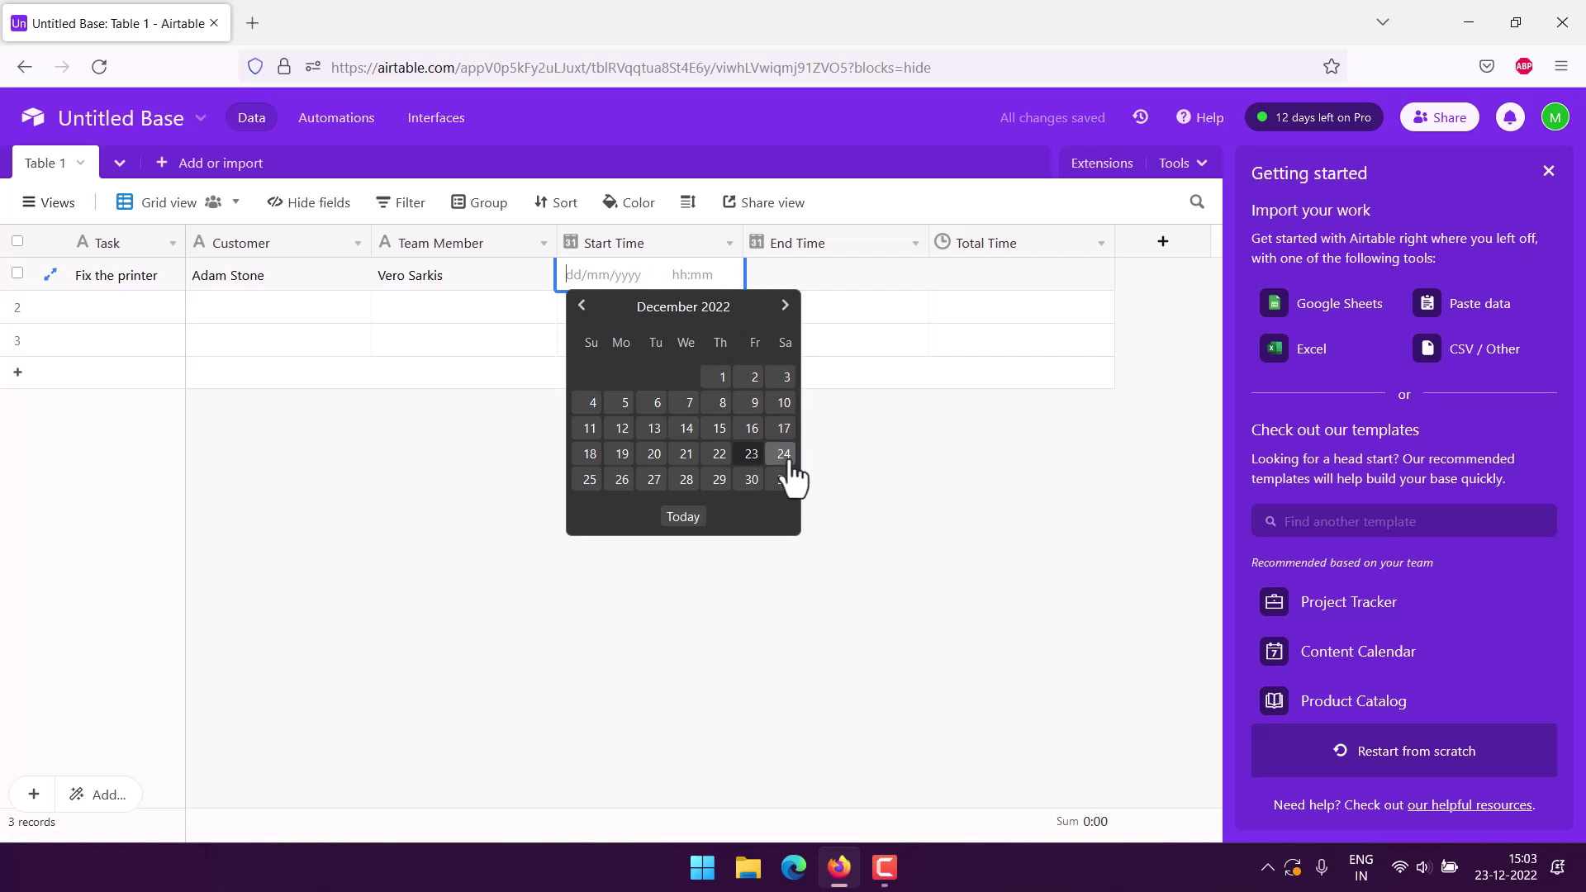
{"action": "left_click", "coordinate": [751, 455]}
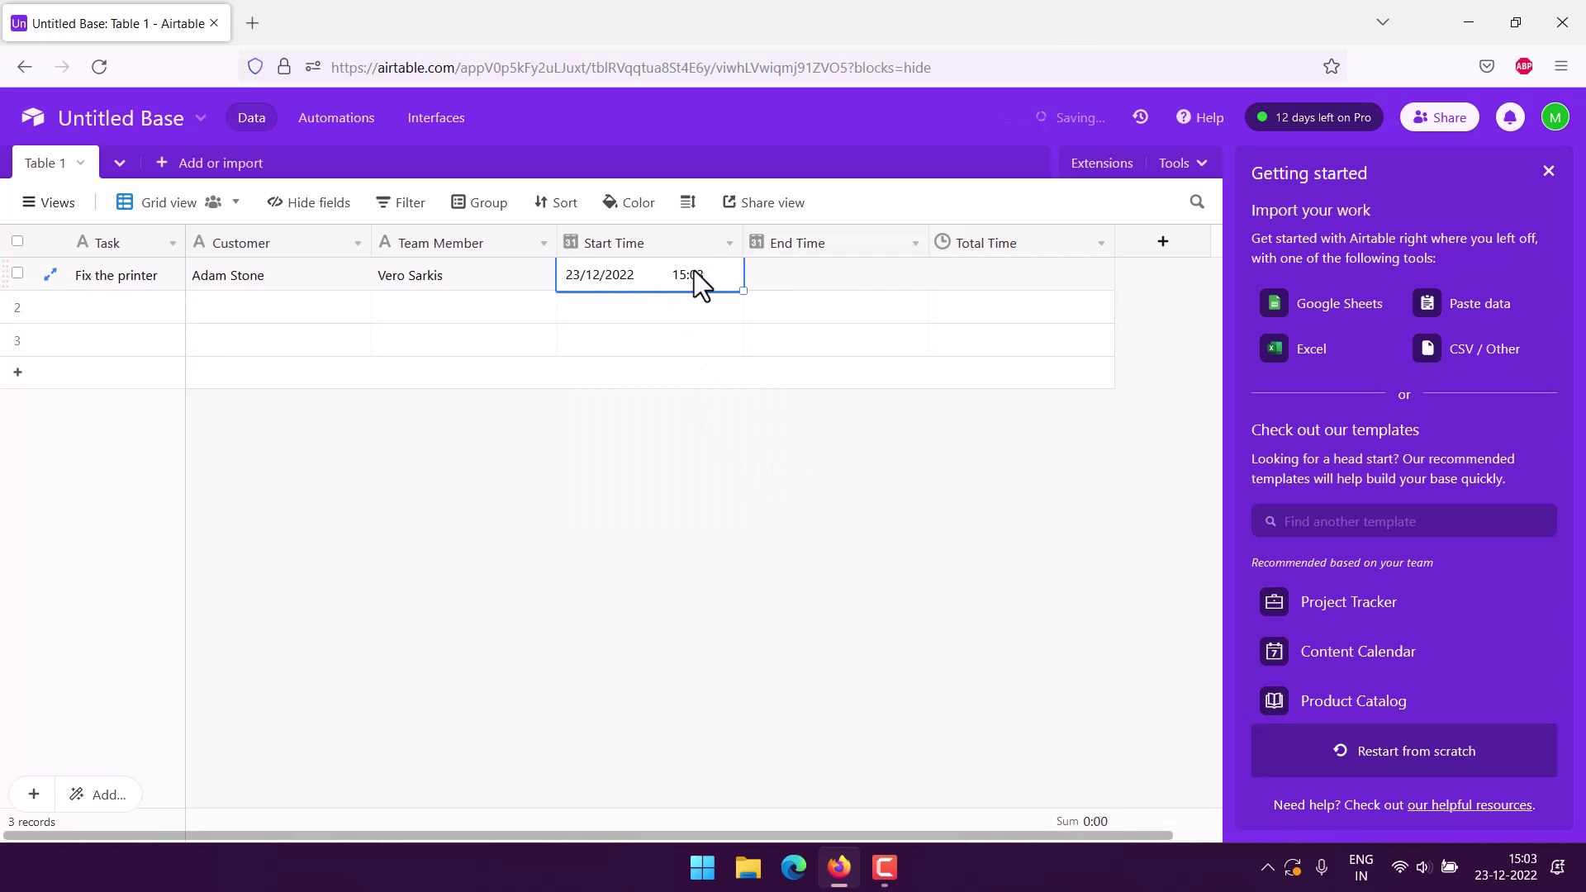
{"action": "left_click", "coordinate": [801, 273]}
{"action": "left_click", "coordinate": [801, 273]}
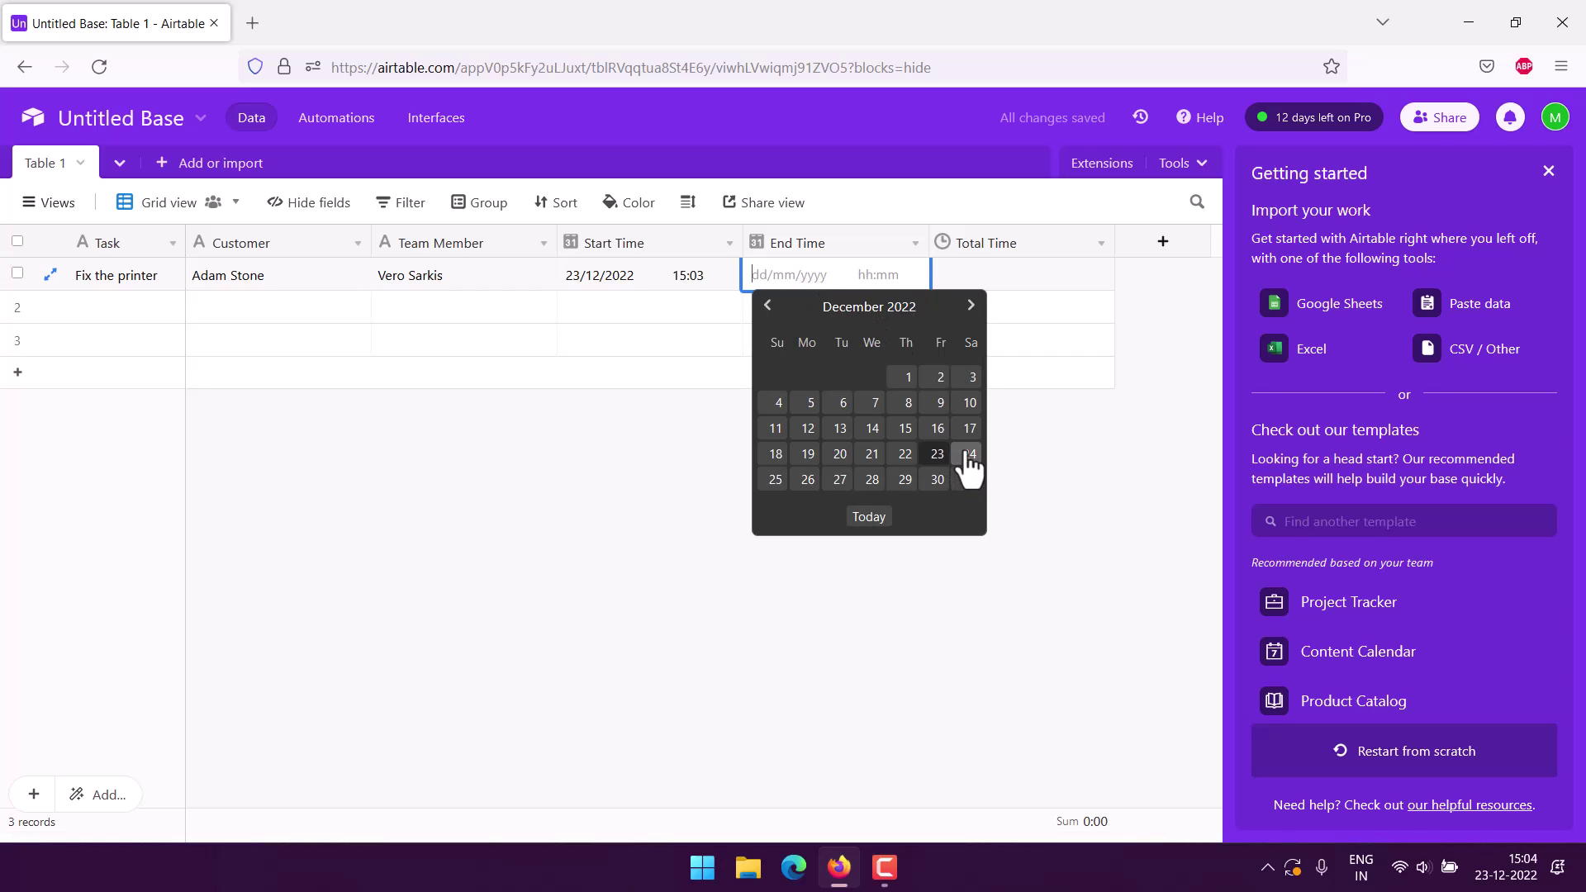
{"action": "left_click", "coordinate": [938, 455]}
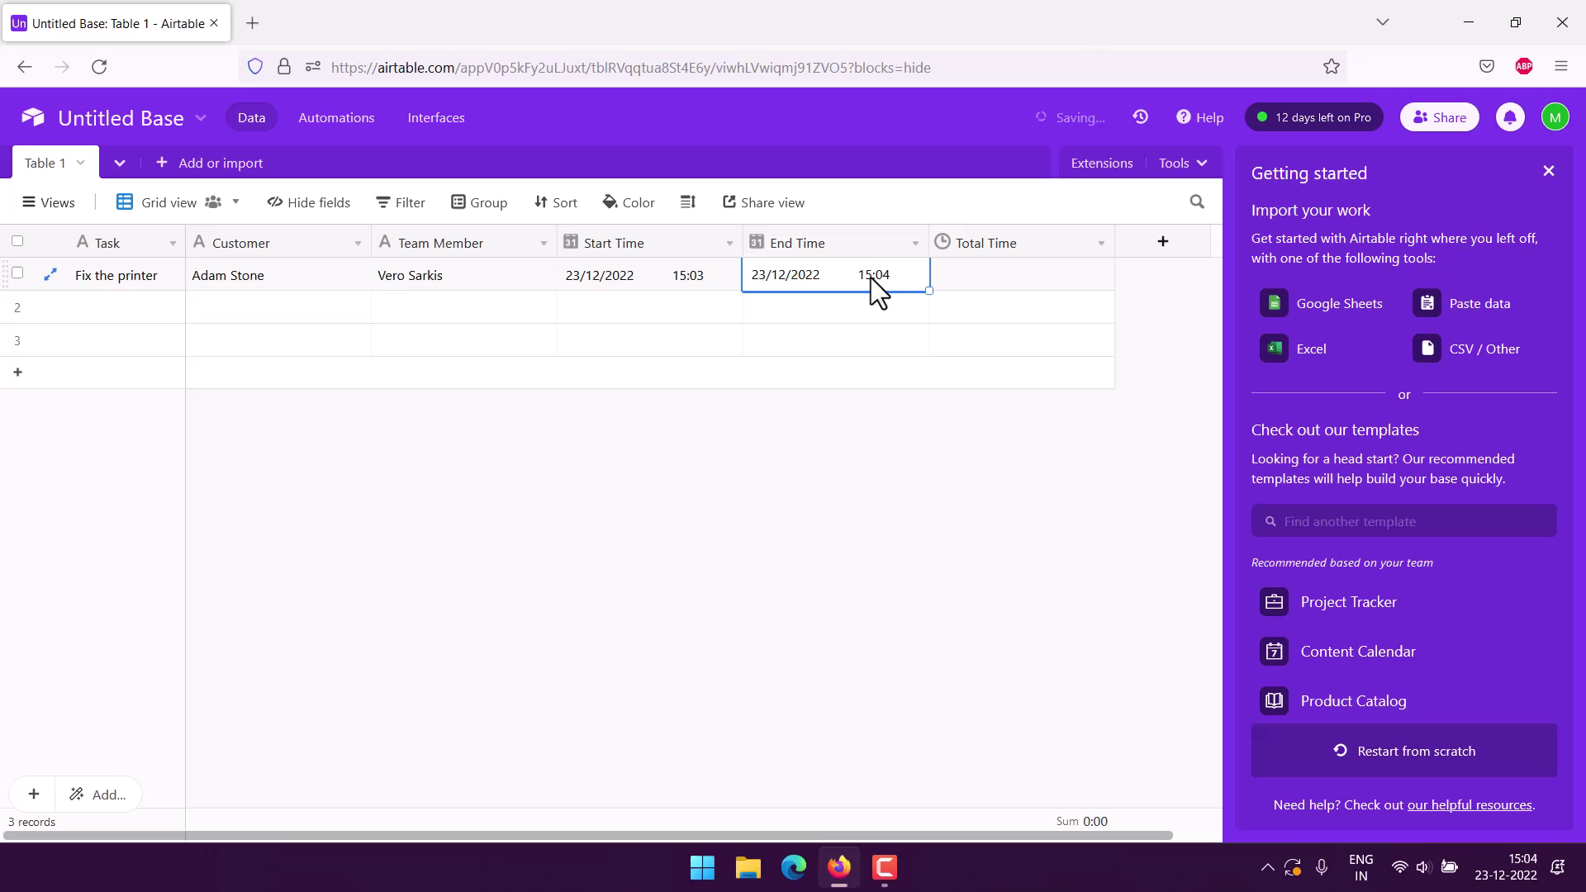
{"action": "left_click", "coordinate": [871, 274]}
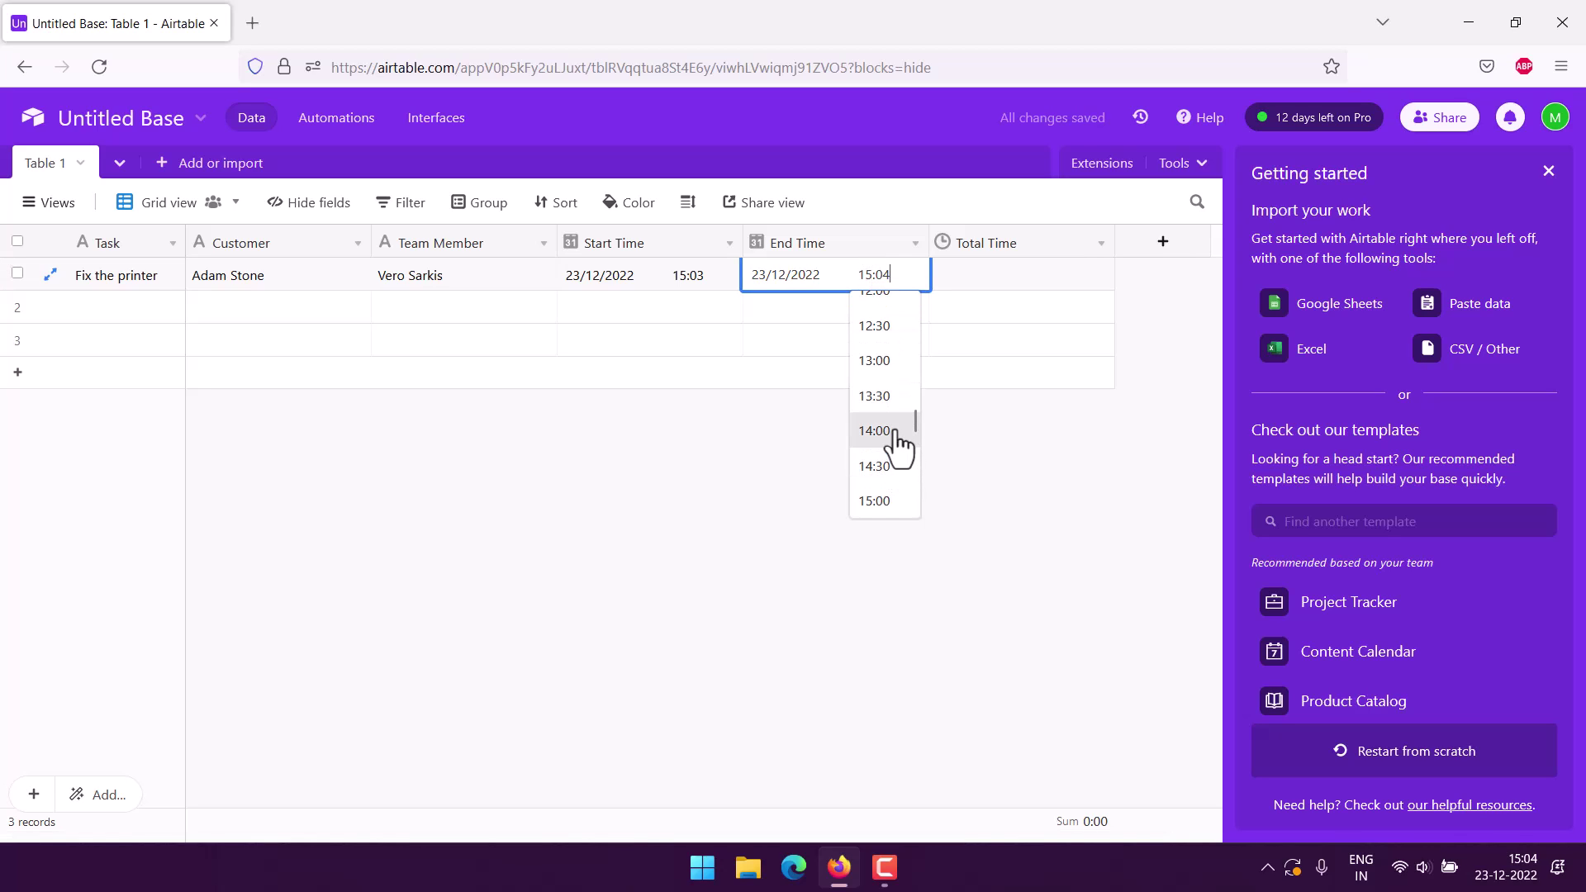
{"action": "scroll", "coordinate": [896, 450], "scroll_direction": "down", "scroll_amount": 2}
{"action": "left_click", "coordinate": [874, 462]}
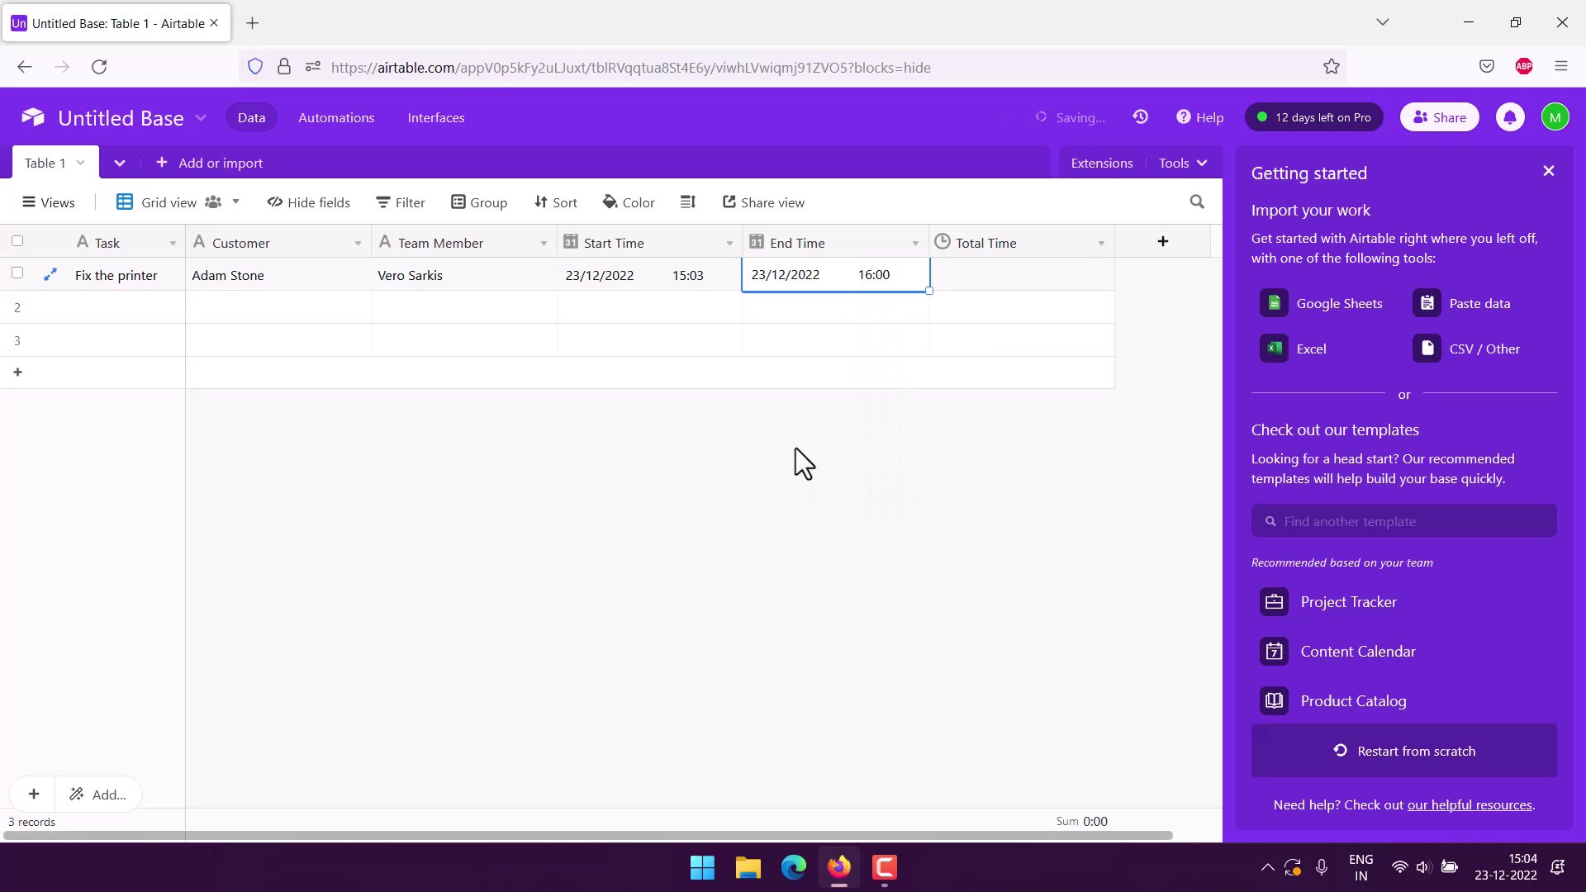
{"action": "left_click", "coordinate": [984, 269]}
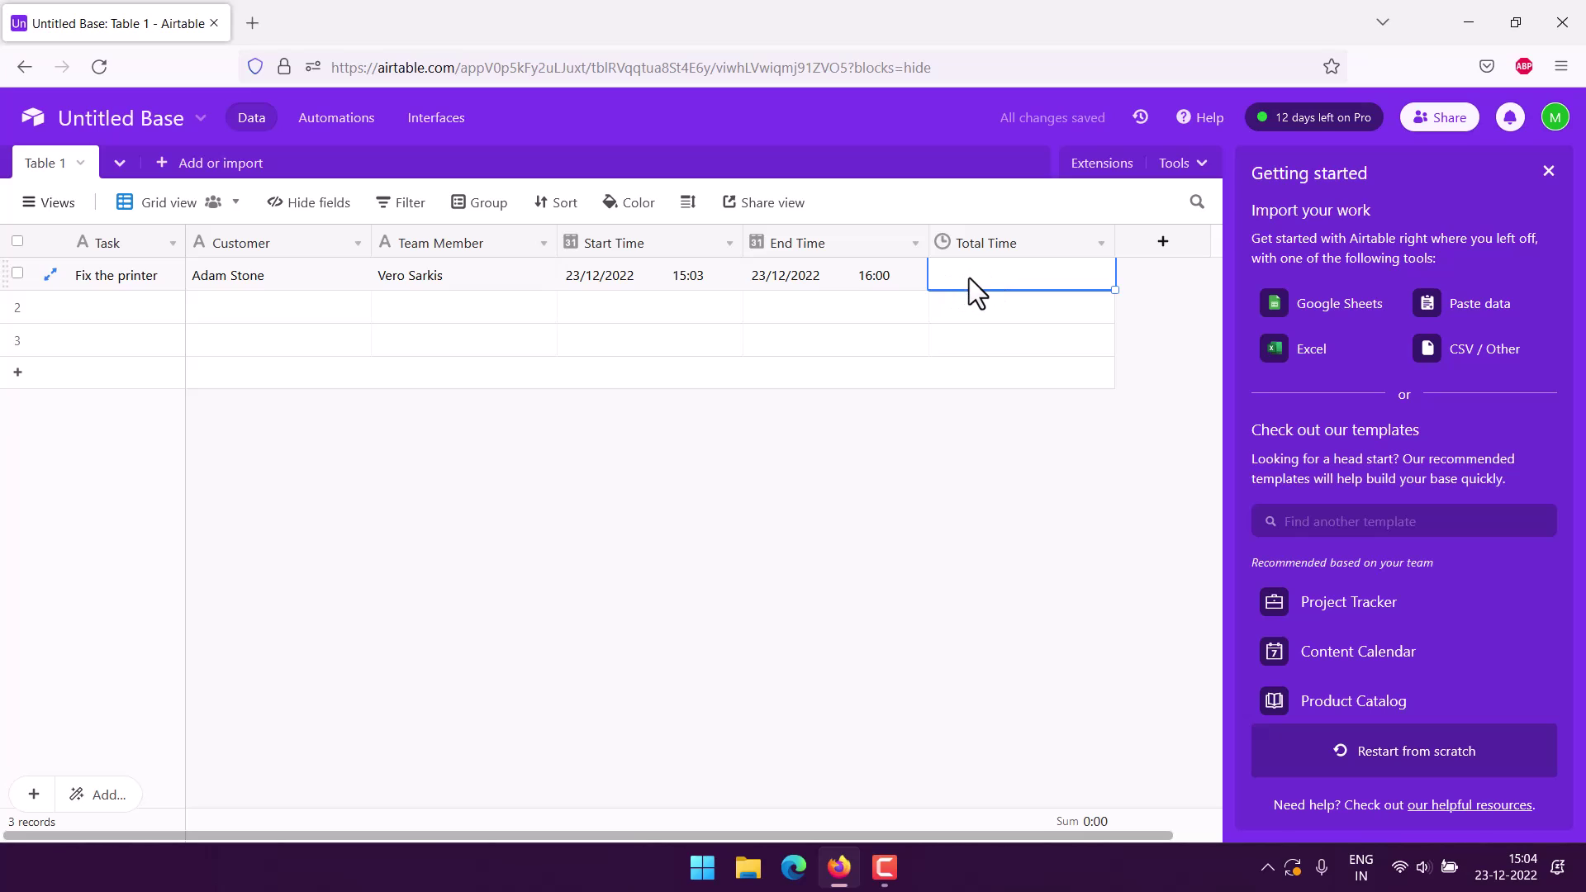
Enter 1:03 (typed as 1:3) as the Fix the printer record's Total Time.
{"action": "left_click", "coordinate": [974, 274]}
{"action": "type", "text": "1"}
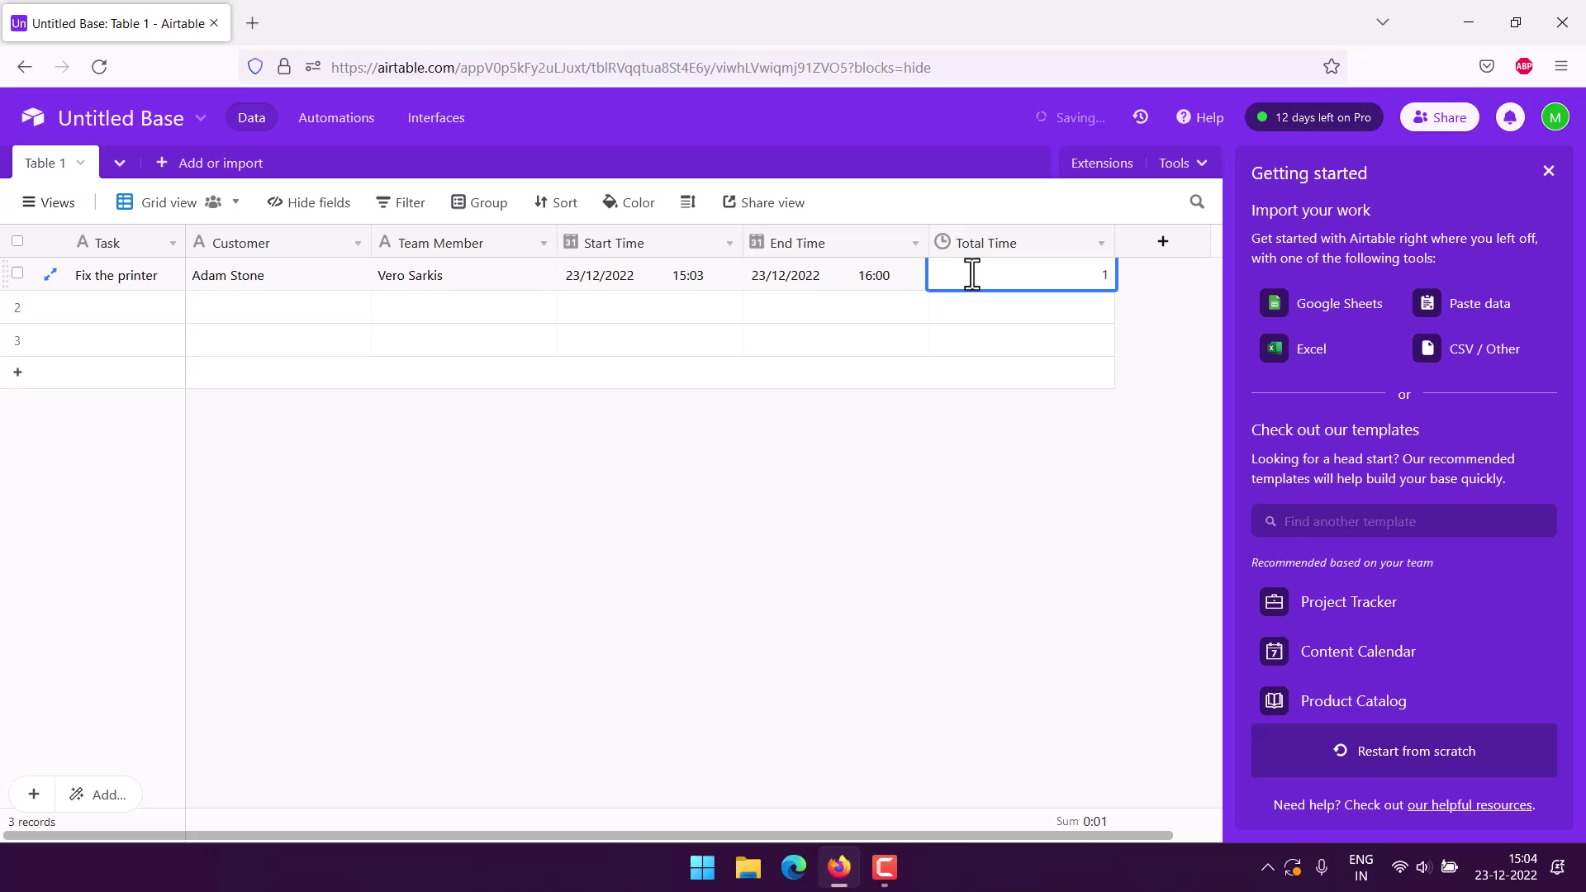
{"action": "type", "text": ":3"}
{"action": "key", "text": "Return"}
{"action": "key", "text": "Down"}
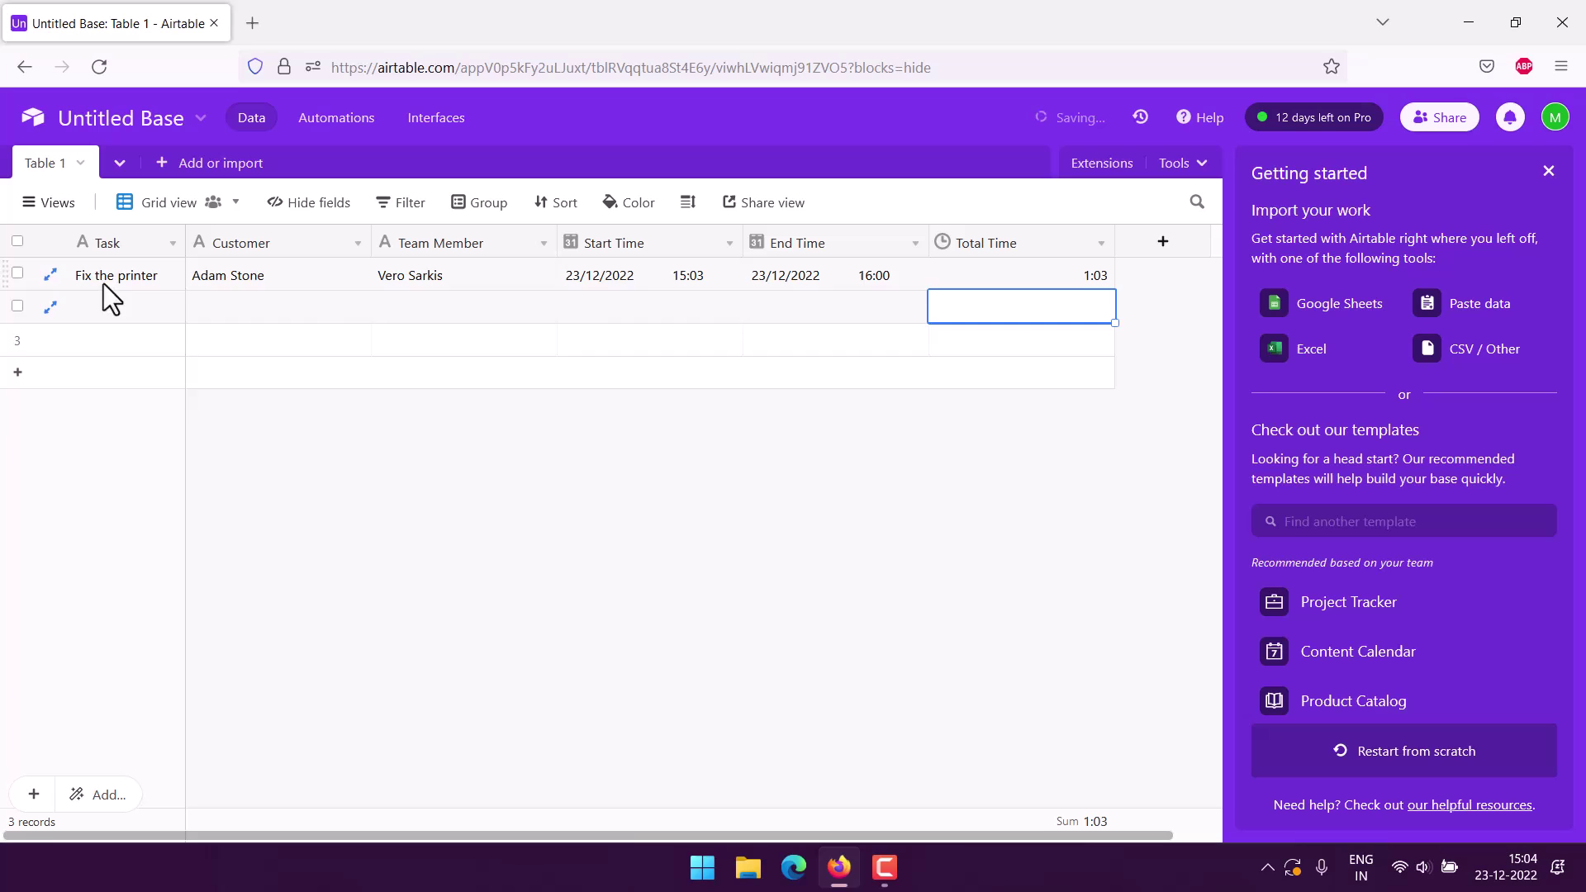
{"action": "left_click", "coordinate": [700, 515]}
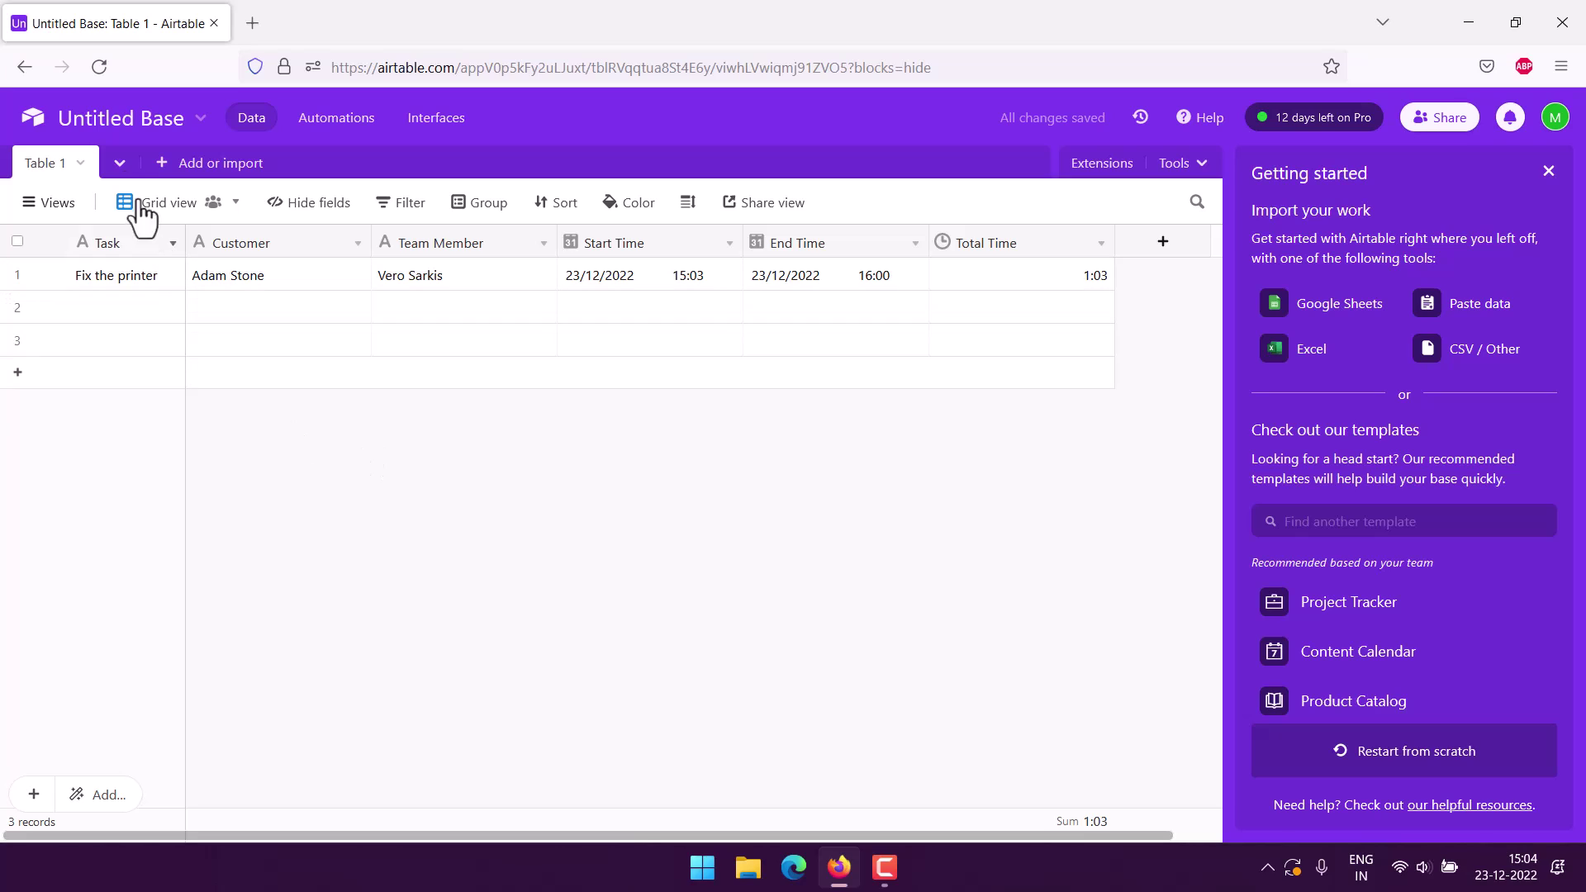
Change the base name from Untitled Base to 'Timesheet Tracker'.
{"action": "left_click", "coordinate": [99, 120]}
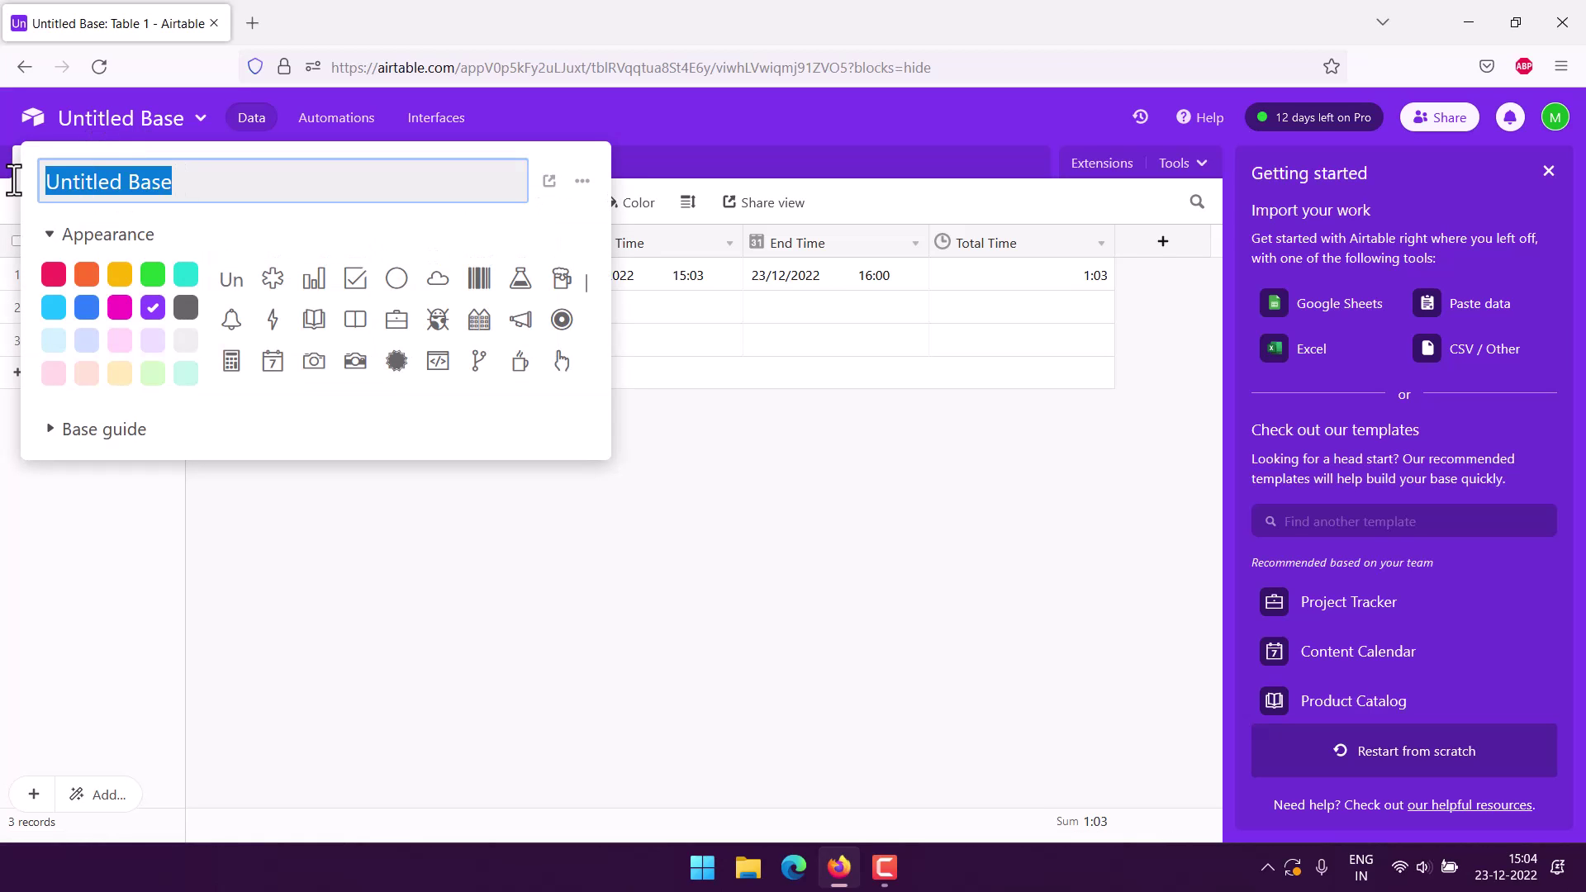
{"action": "type", "text": "Timesheet T"}
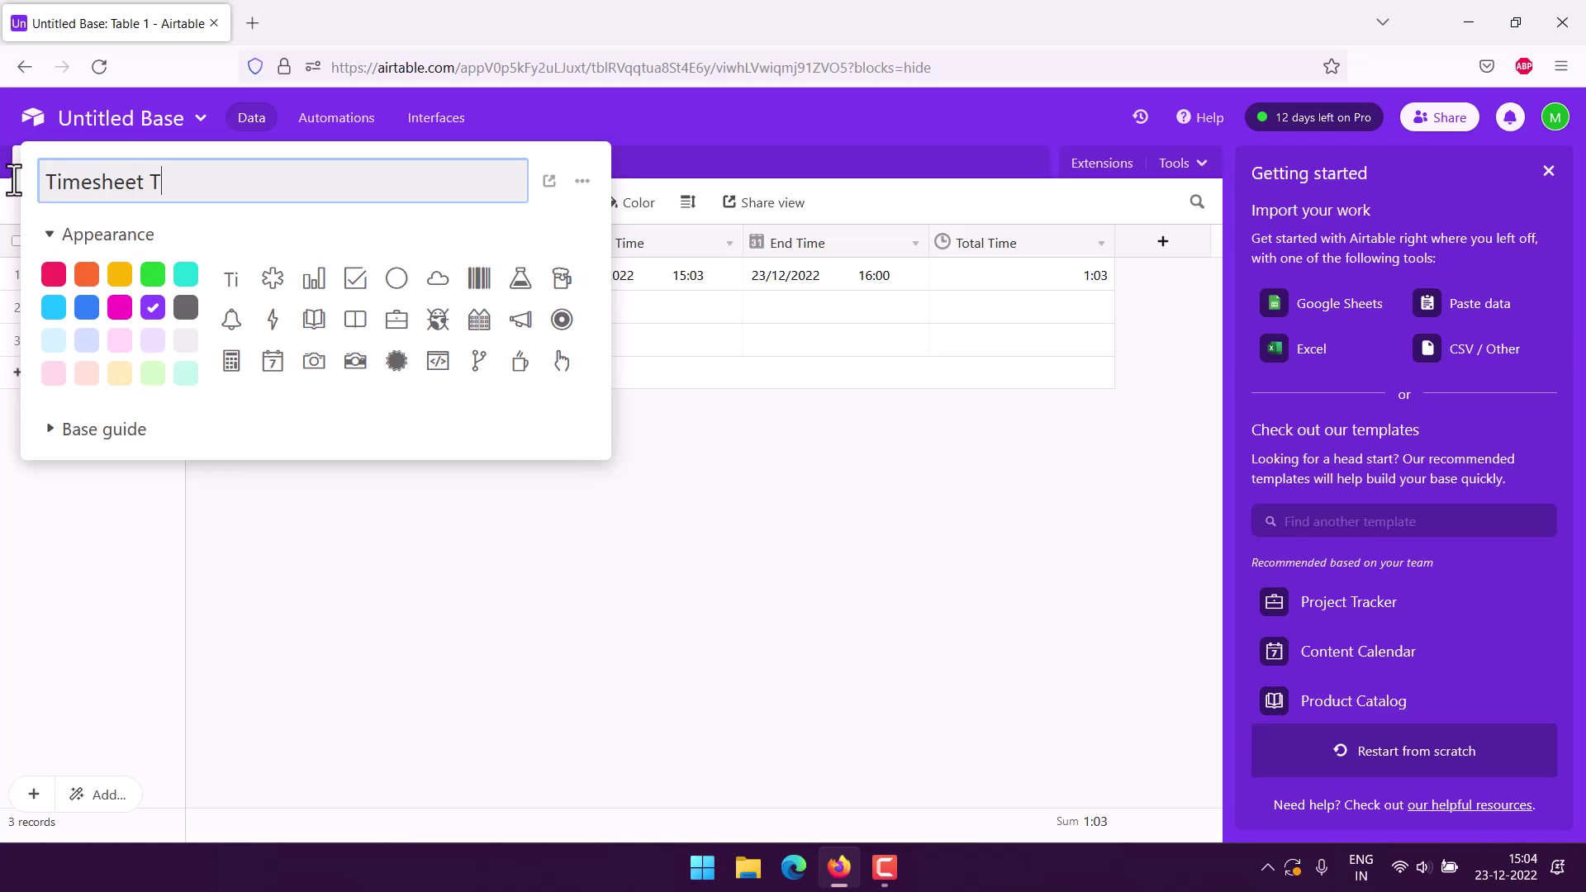
{"action": "type", "text": "racker"}
{"action": "left_click", "coordinate": [418, 521]}
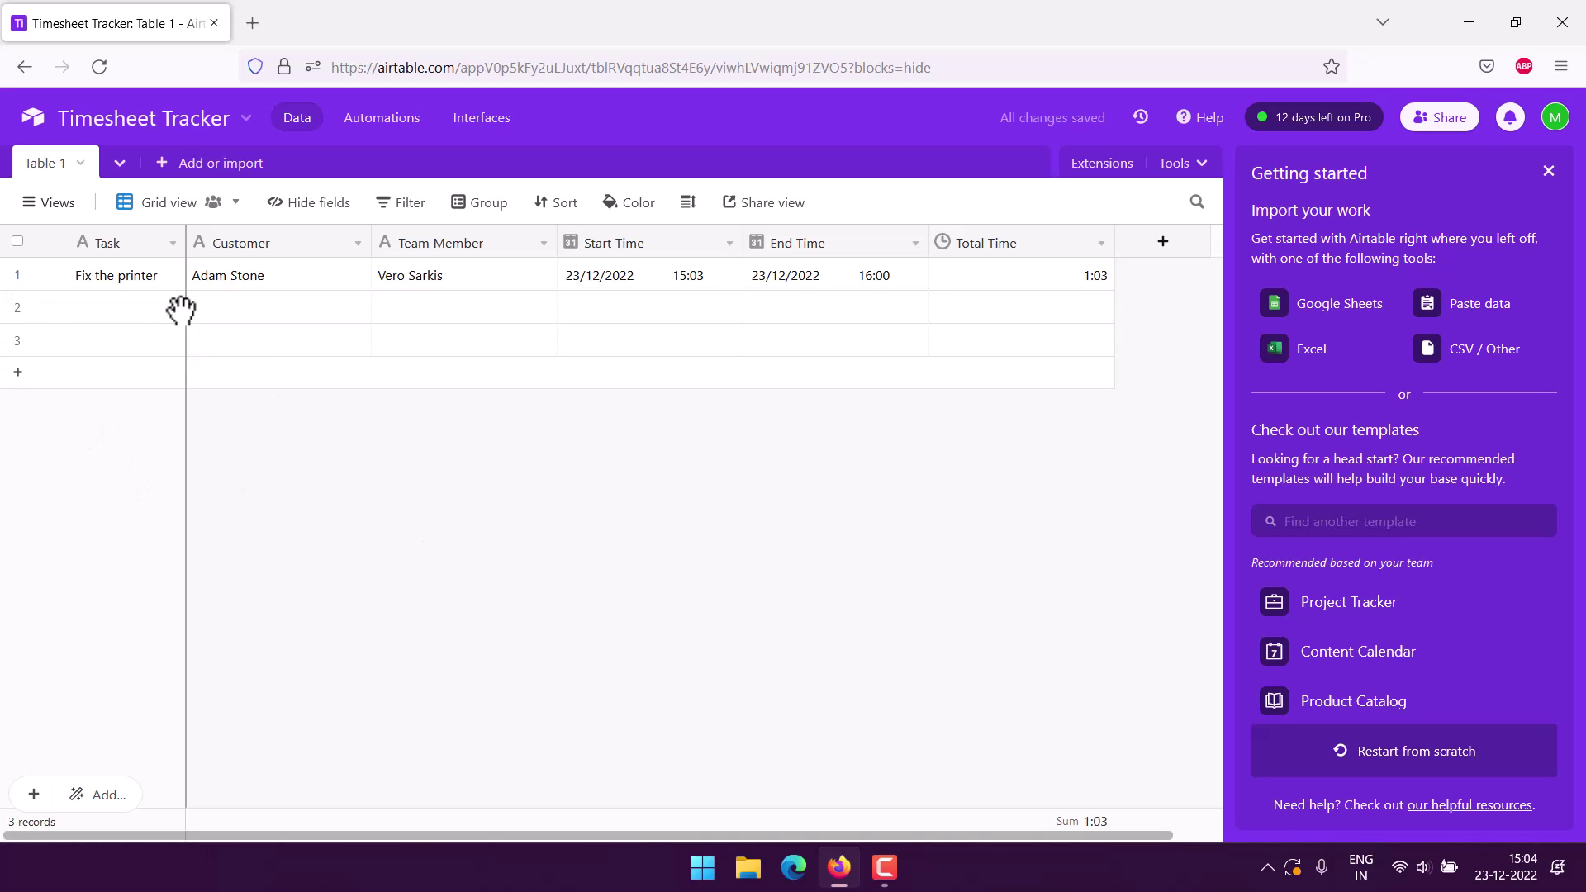
Add a personal Form view named 'Timesheet Tracker' to the table.
{"action": "left_click", "coordinate": [36, 206]}
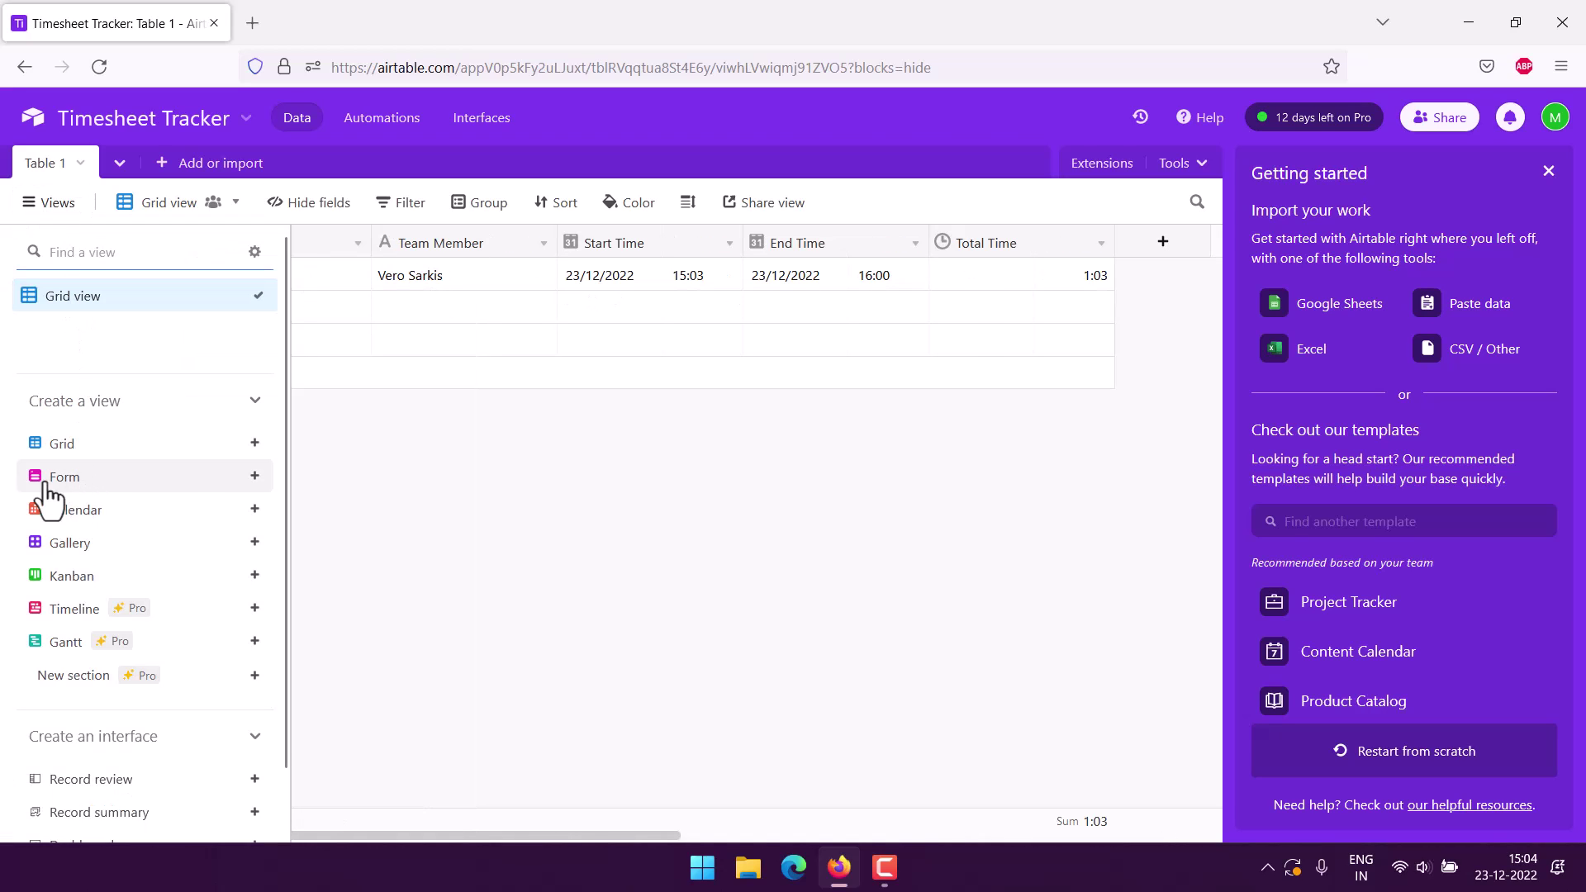
{"action": "left_click", "coordinate": [218, 479]}
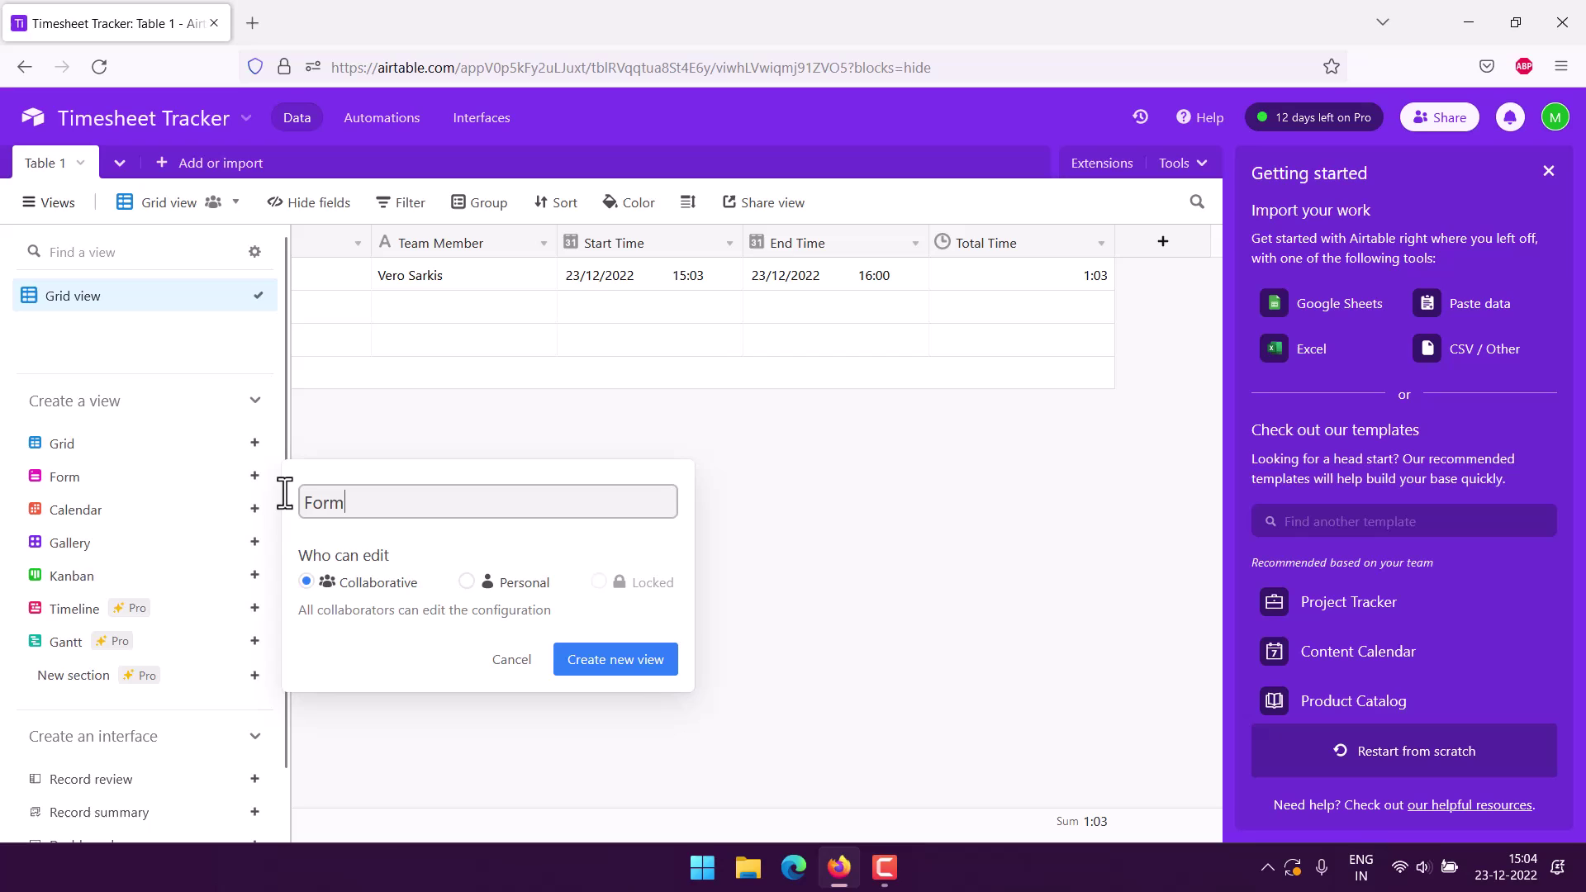
{"action": "left_click", "coordinate": [467, 583]}
{"action": "double_click", "coordinate": [324, 503]}
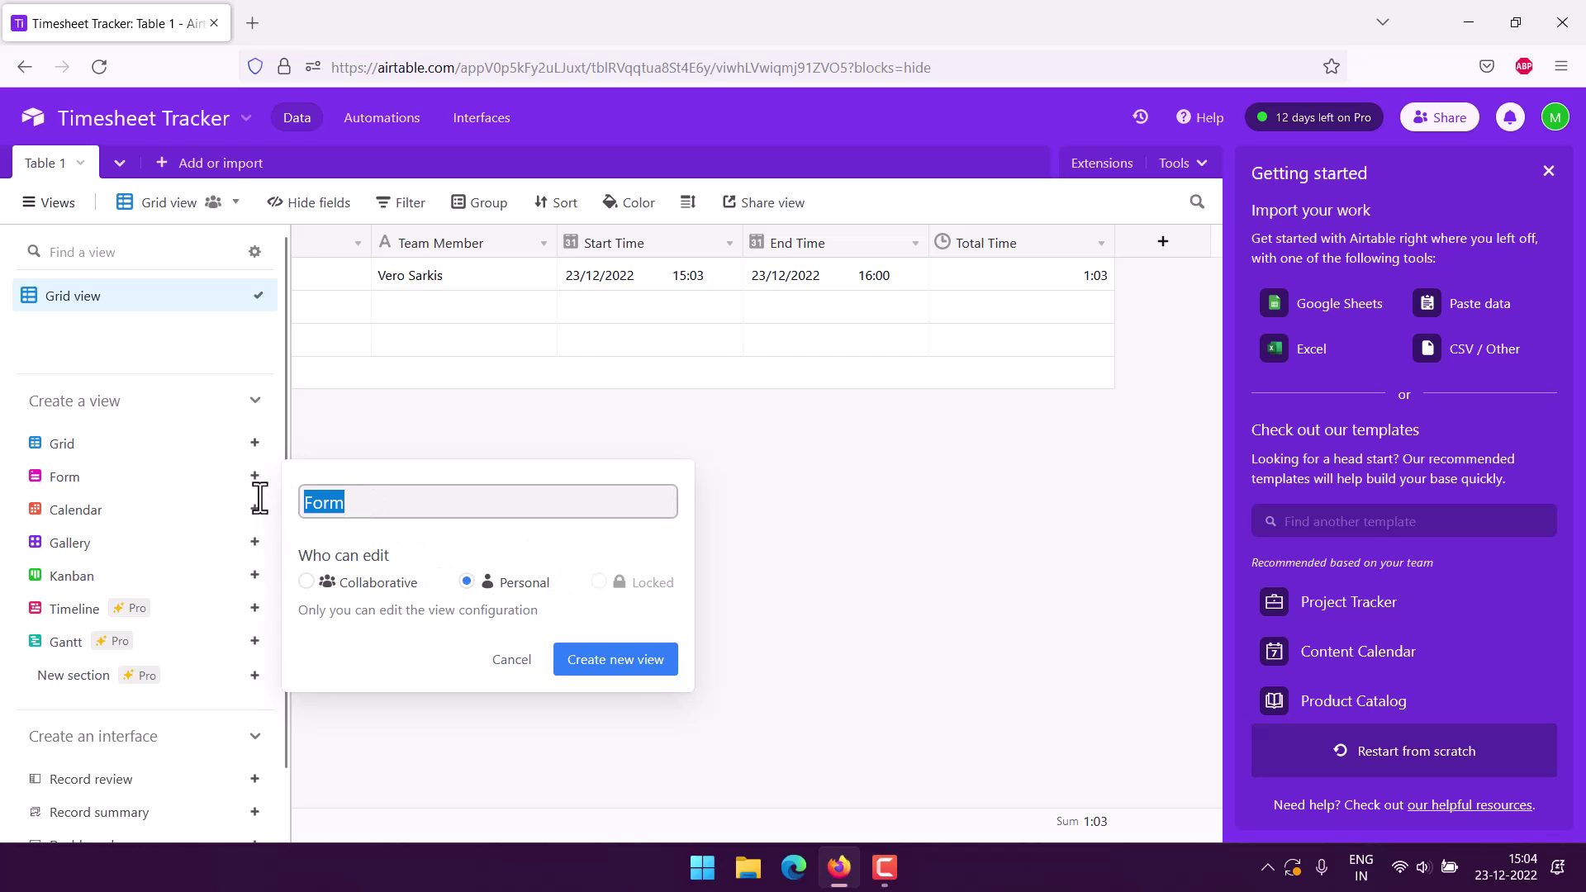
{"action": "type", "text": "Timesheet"}
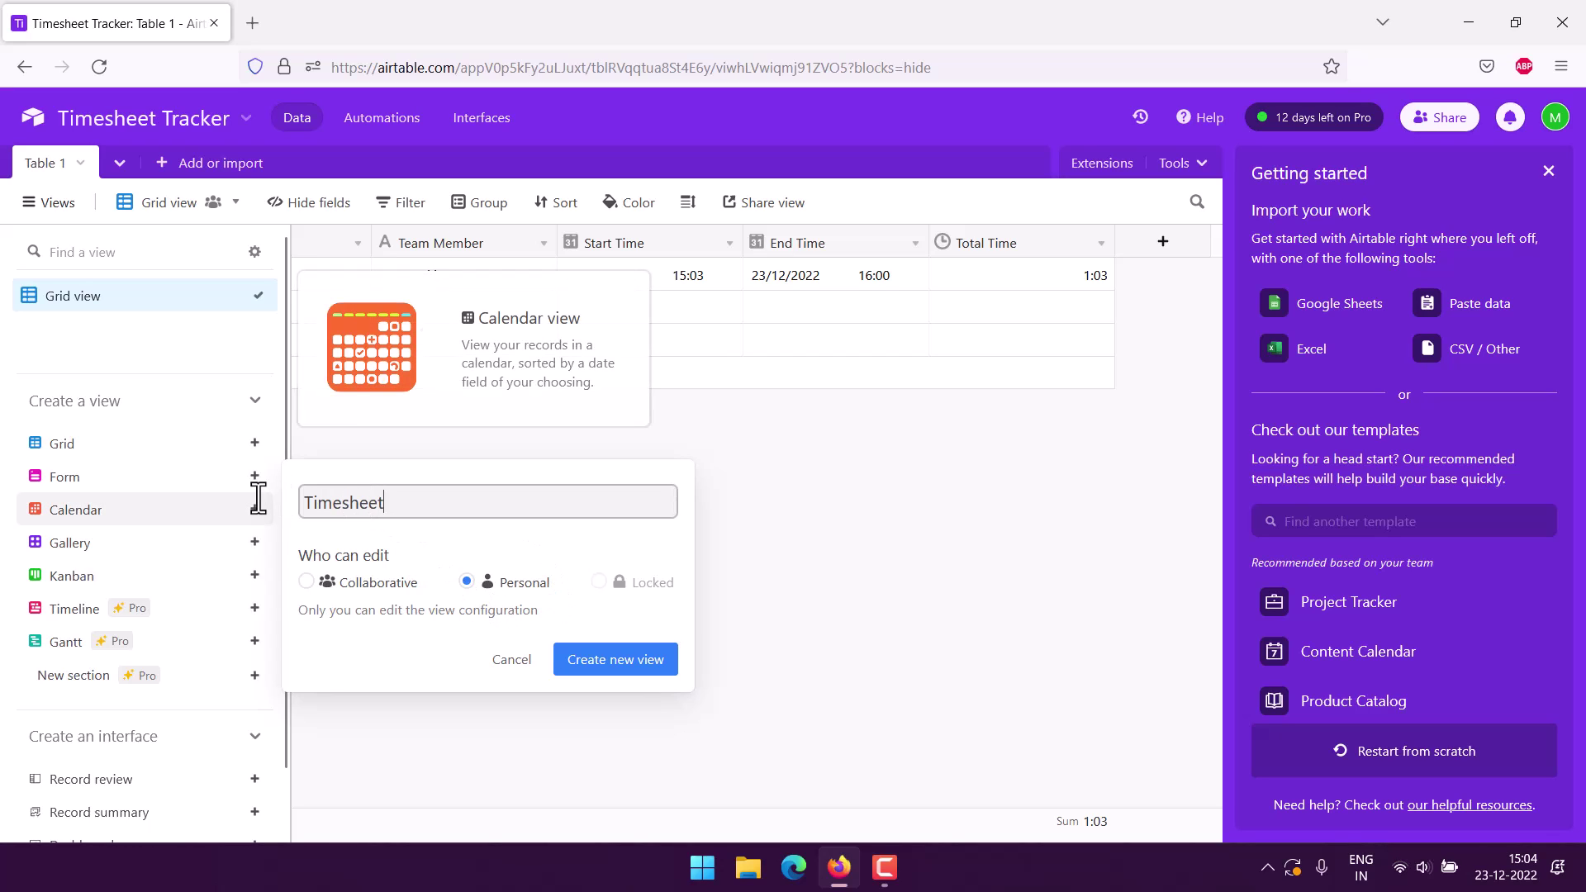
{"action": "type", "text": " Tracker"}
{"action": "left_click", "coordinate": [599, 665]}
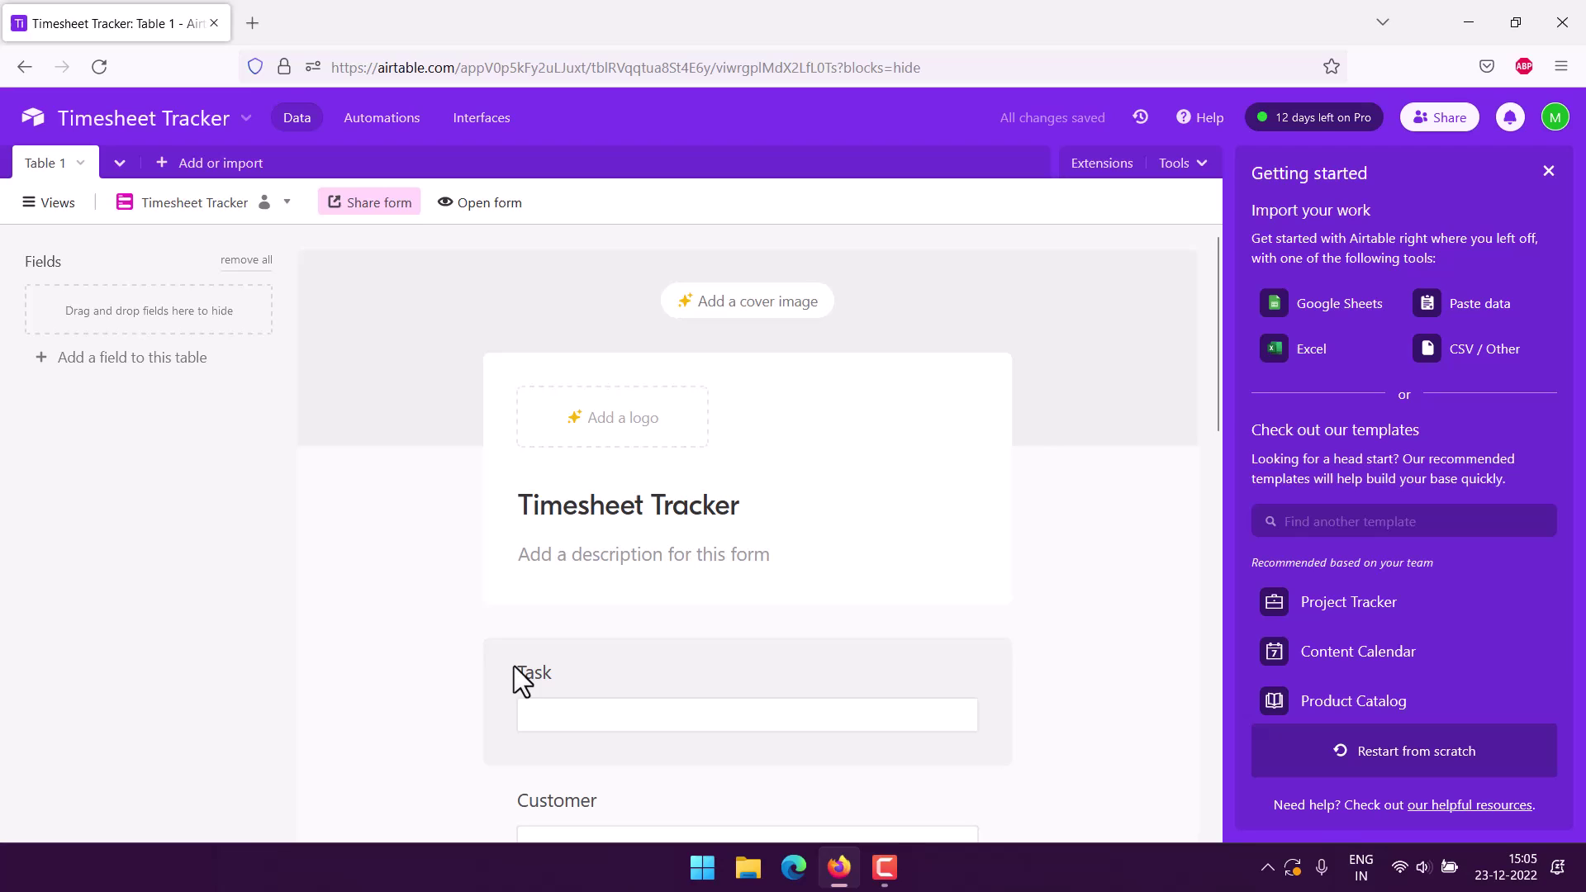
{"action": "left_click", "coordinate": [573, 553]}
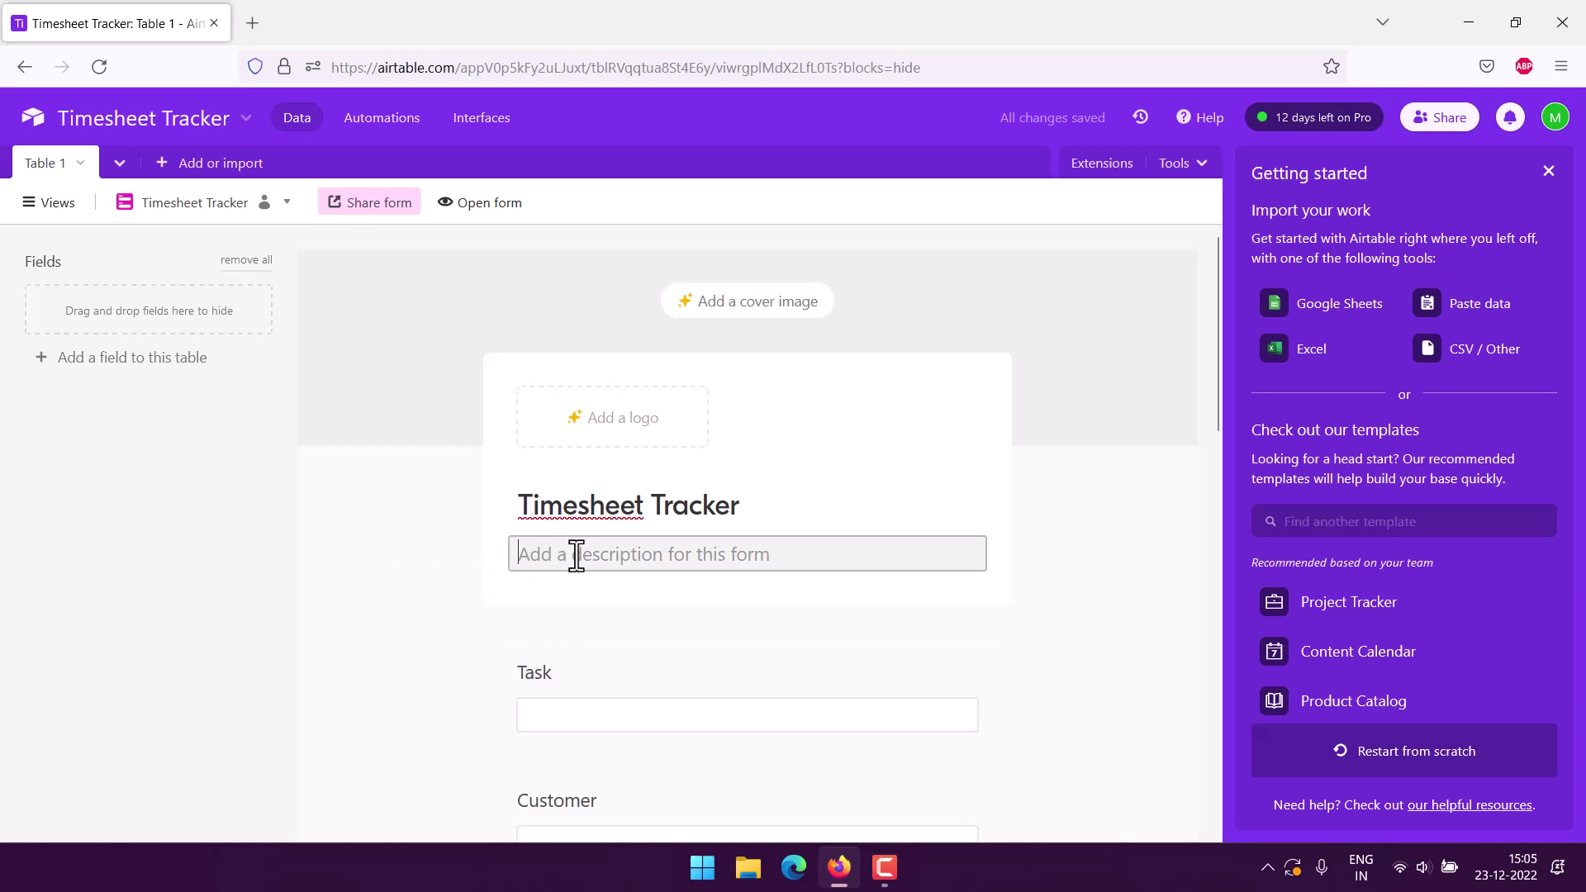
{"action": "type", "text": "Insert"}
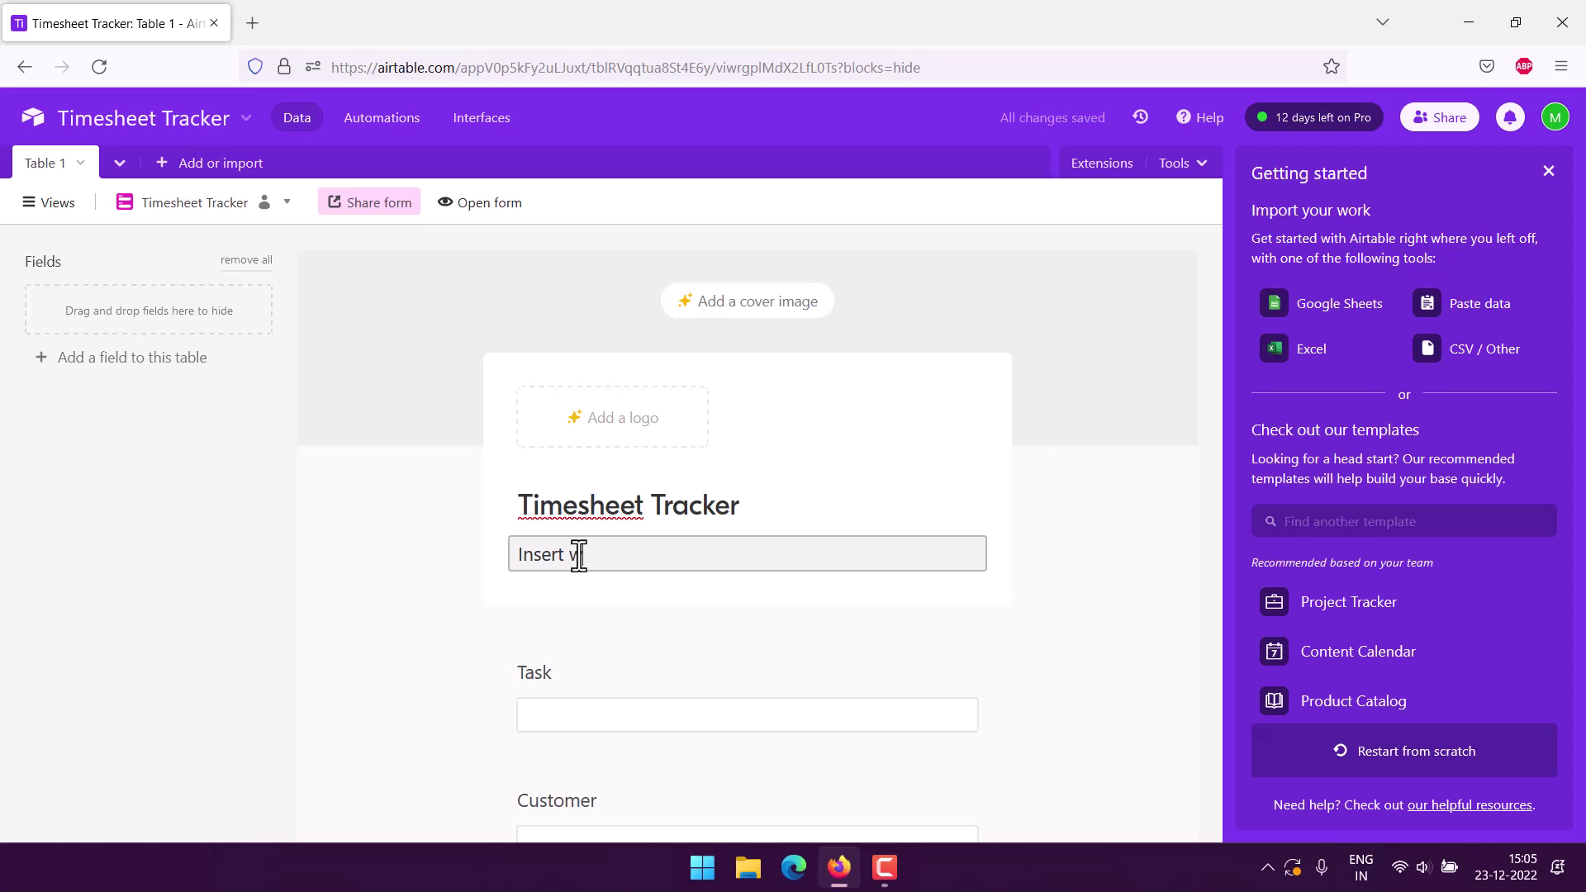
{"action": "type", "text": " your"}
{"action": "type", "text": "king time,"}
{"action": "key", "text": "BackSpace"}
{"action": "key", "text": "BackSpace"}
{"action": "key", "text": "BackSpace"}
{"action": "key", "text": "BackSpace"}
{"action": "key", "text": "BackSpace"}
{"action": "key", "text": "BackSpace"}
{"action": "key", "text": "BackSpace"}
{"action": "key", "text": "BackSpace"}
{"action": "key", "text": "BackSpace"}
{"action": "key", "text": "BackSpace"}
{"action": "key", "text": "BackSpace"}
{"action": "key", "text": "BackSpace"}
{"action": "key", "text": "BackSpace"}
{"action": "key", "text": "BackSpace"}
{"action": "key", "text": "BackSpace"}
{"action": "key", "text": "BackSpace"}
{"action": "key", "text": "BackSpace"}
{"action": "key", "text": "BackSpace"}
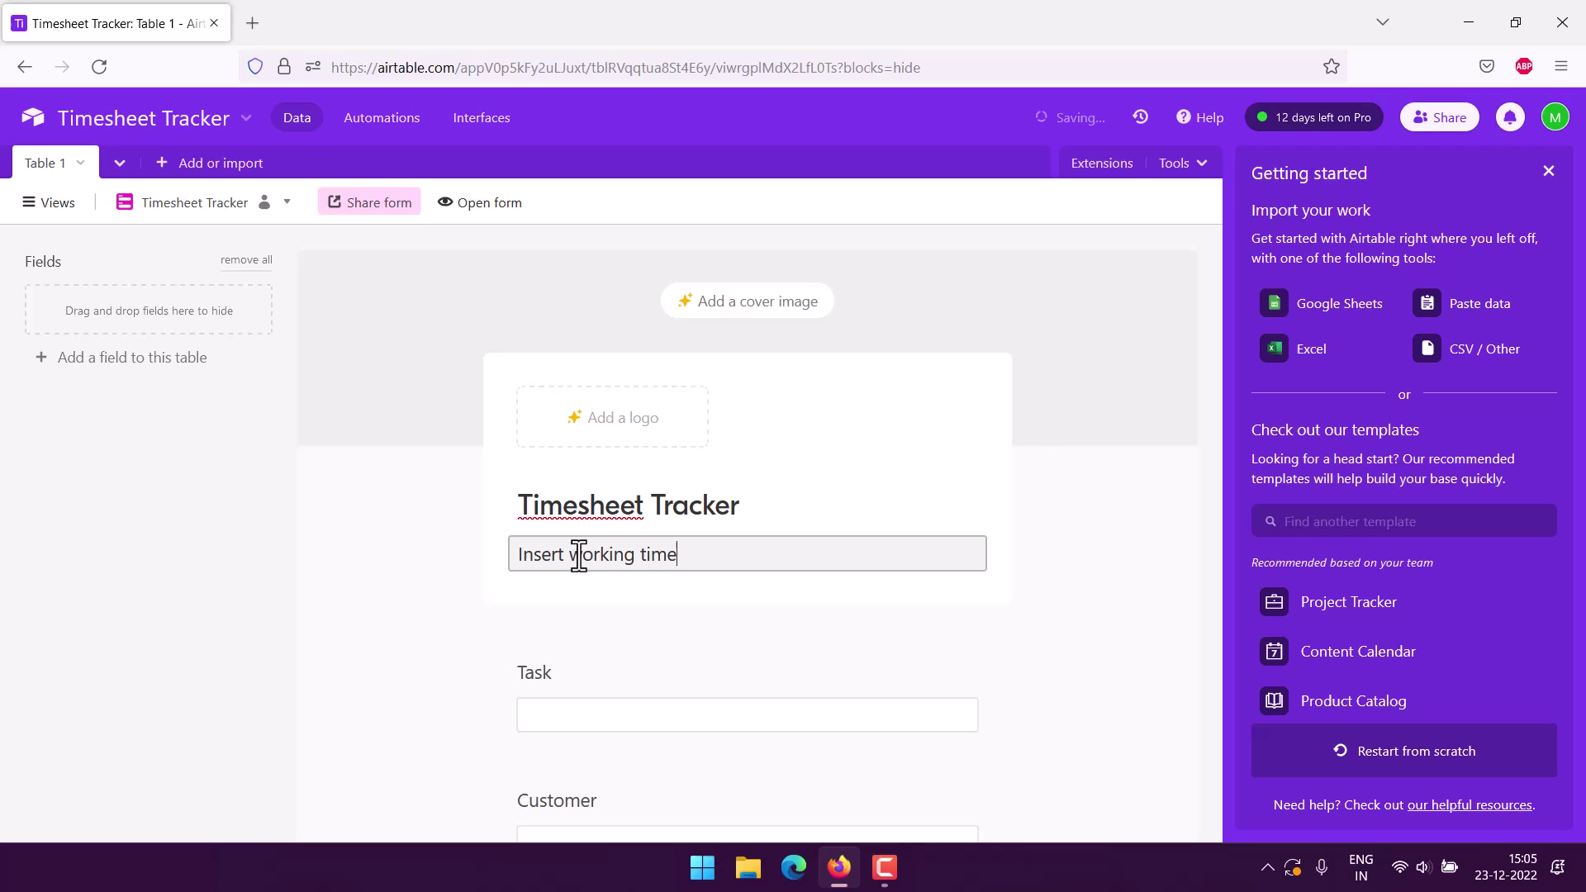
{"action": "key", "text": "BackSpace"}
{"action": "key", "text": "BackSpace"}
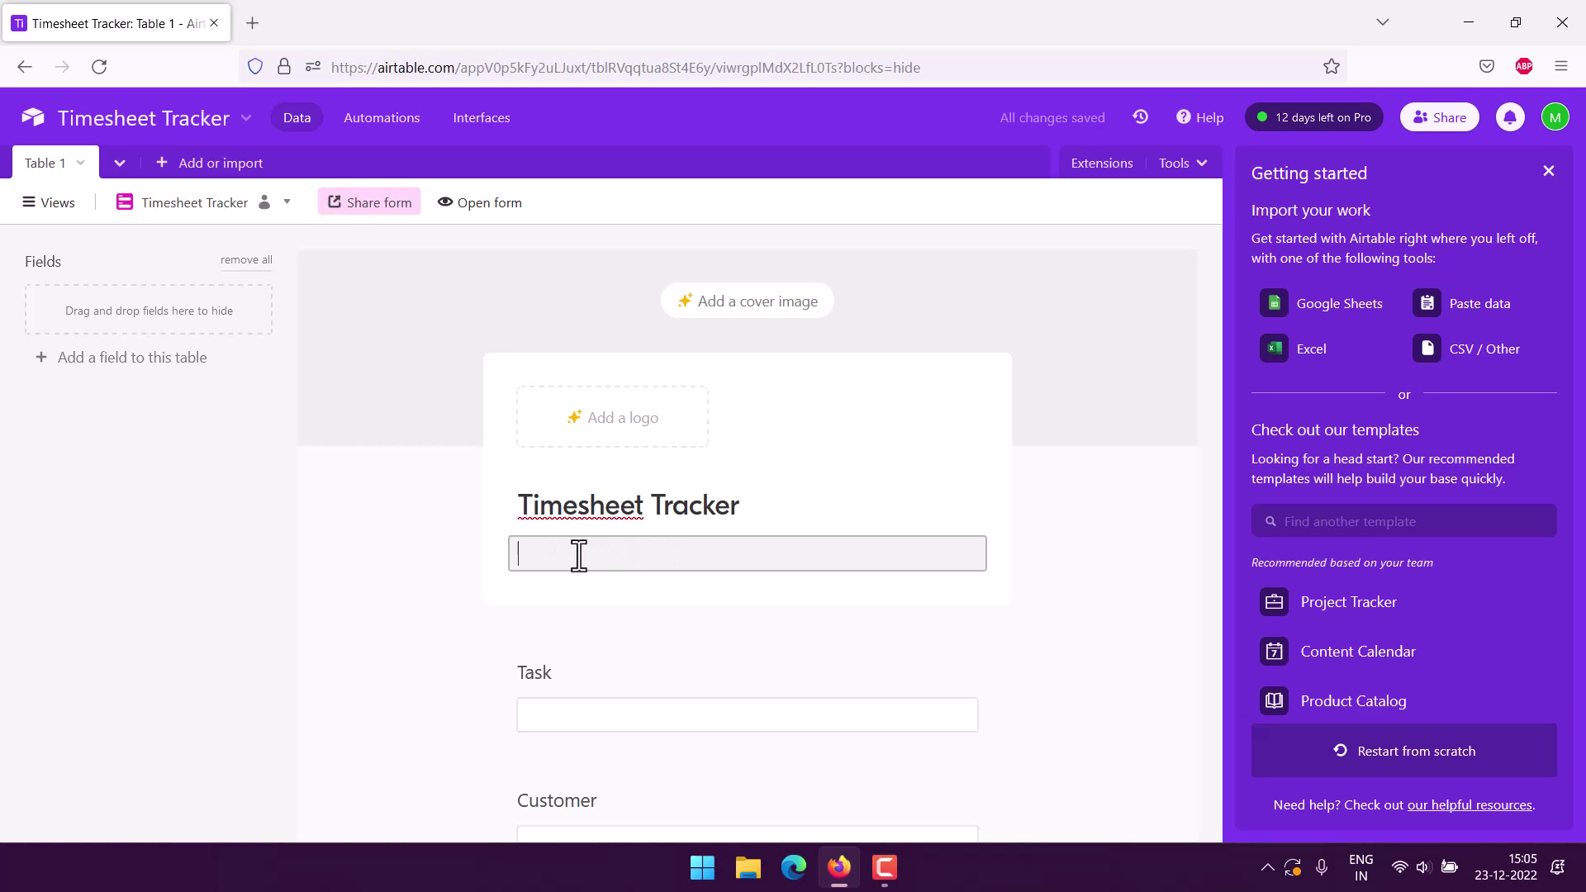
{"action": "left_click", "coordinate": [453, 547]}
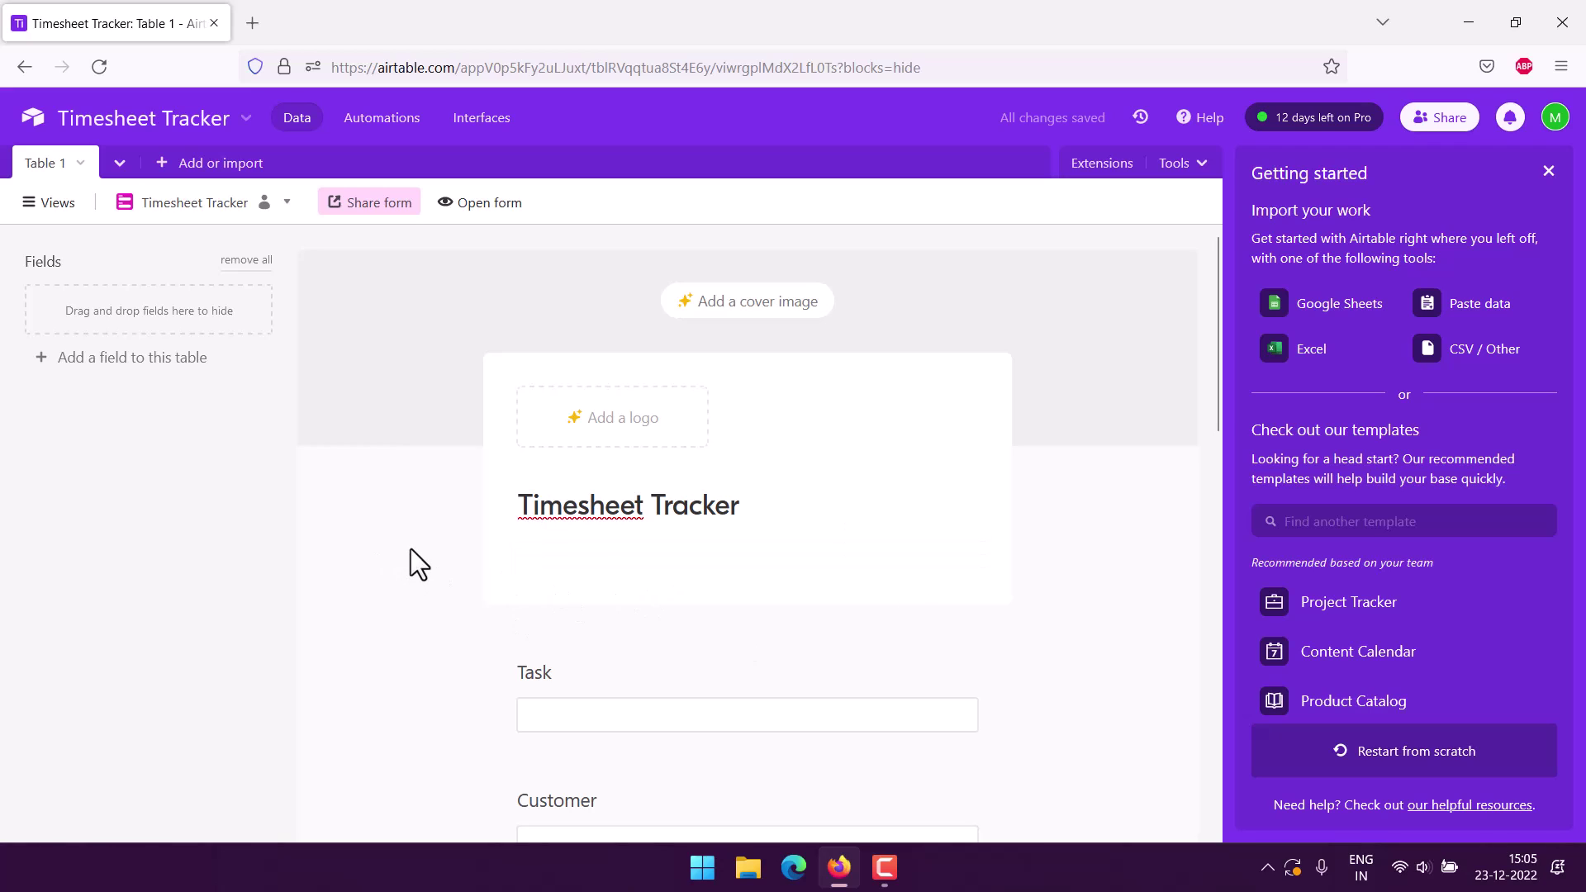
{"action": "scroll", "coordinate": [411, 546], "scroll_direction": "down", "scroll_amount": 4}
{"action": "scroll", "coordinate": [409, 539], "scroll_direction": "down", "scroll_amount": 1}
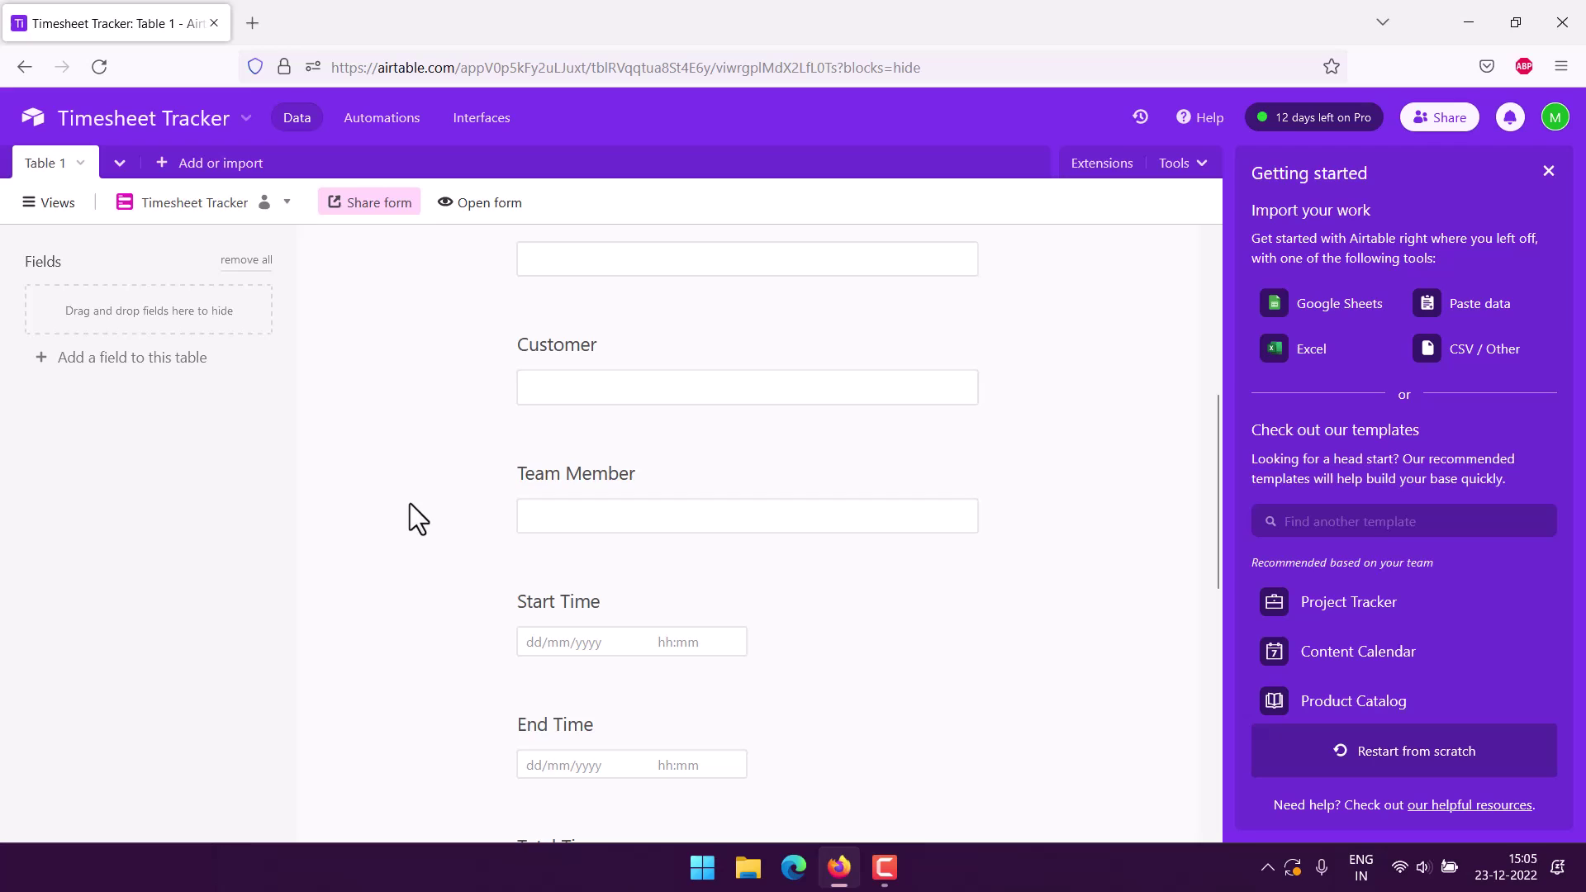
{"action": "scroll", "coordinate": [405, 496], "scroll_direction": "down", "scroll_amount": 1}
{"action": "scroll", "coordinate": [417, 548], "scroll_direction": "down", "scroll_amount": 3}
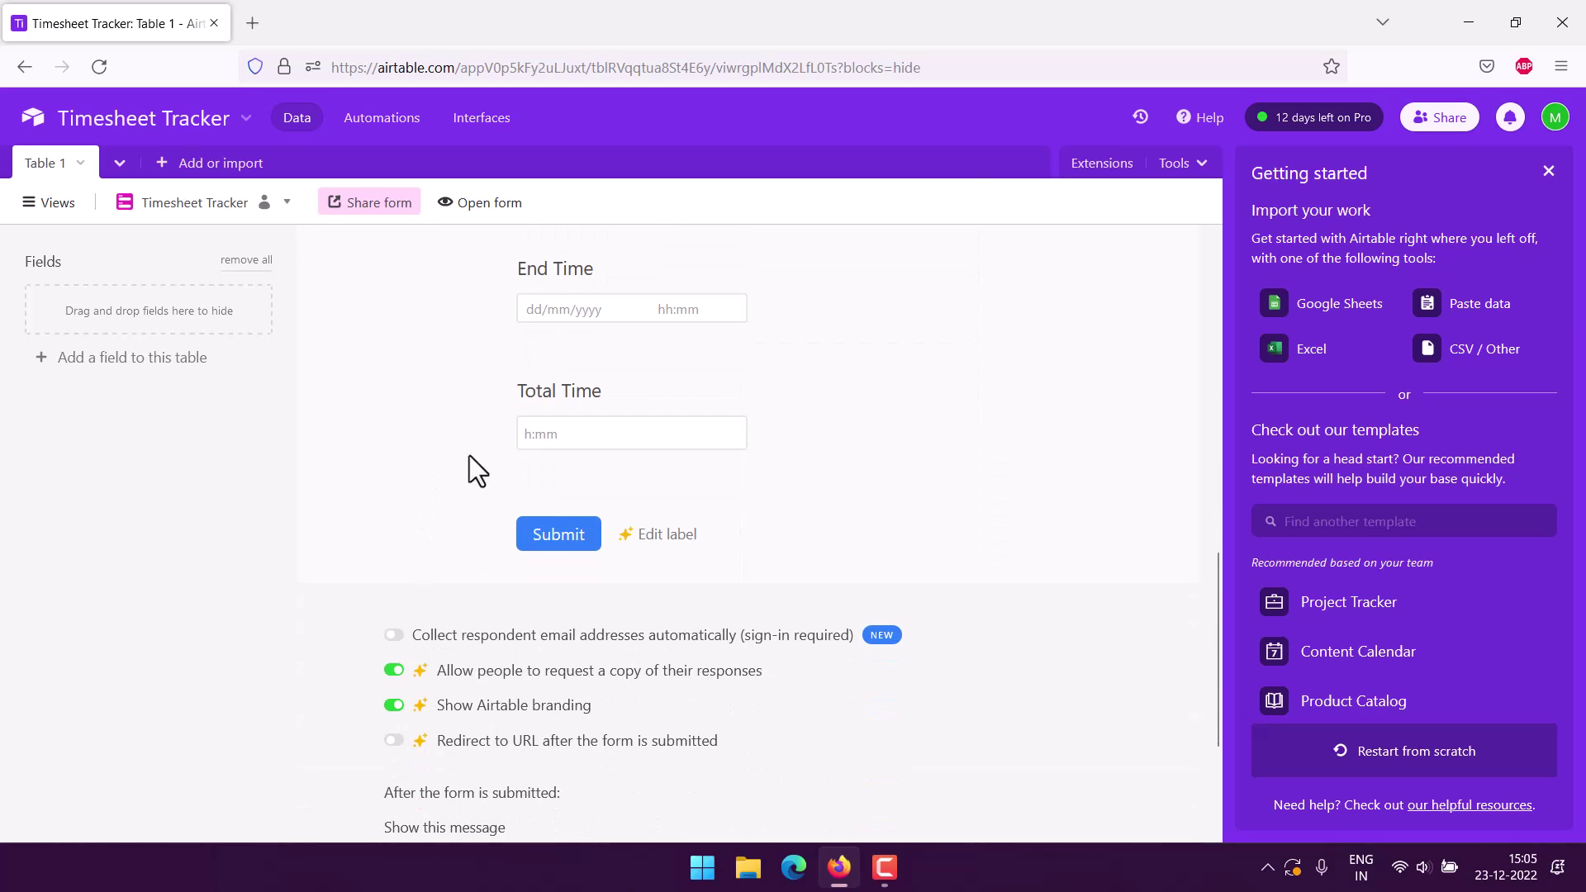
{"action": "scroll", "coordinate": [349, 444], "scroll_direction": "down", "scroll_amount": 1}
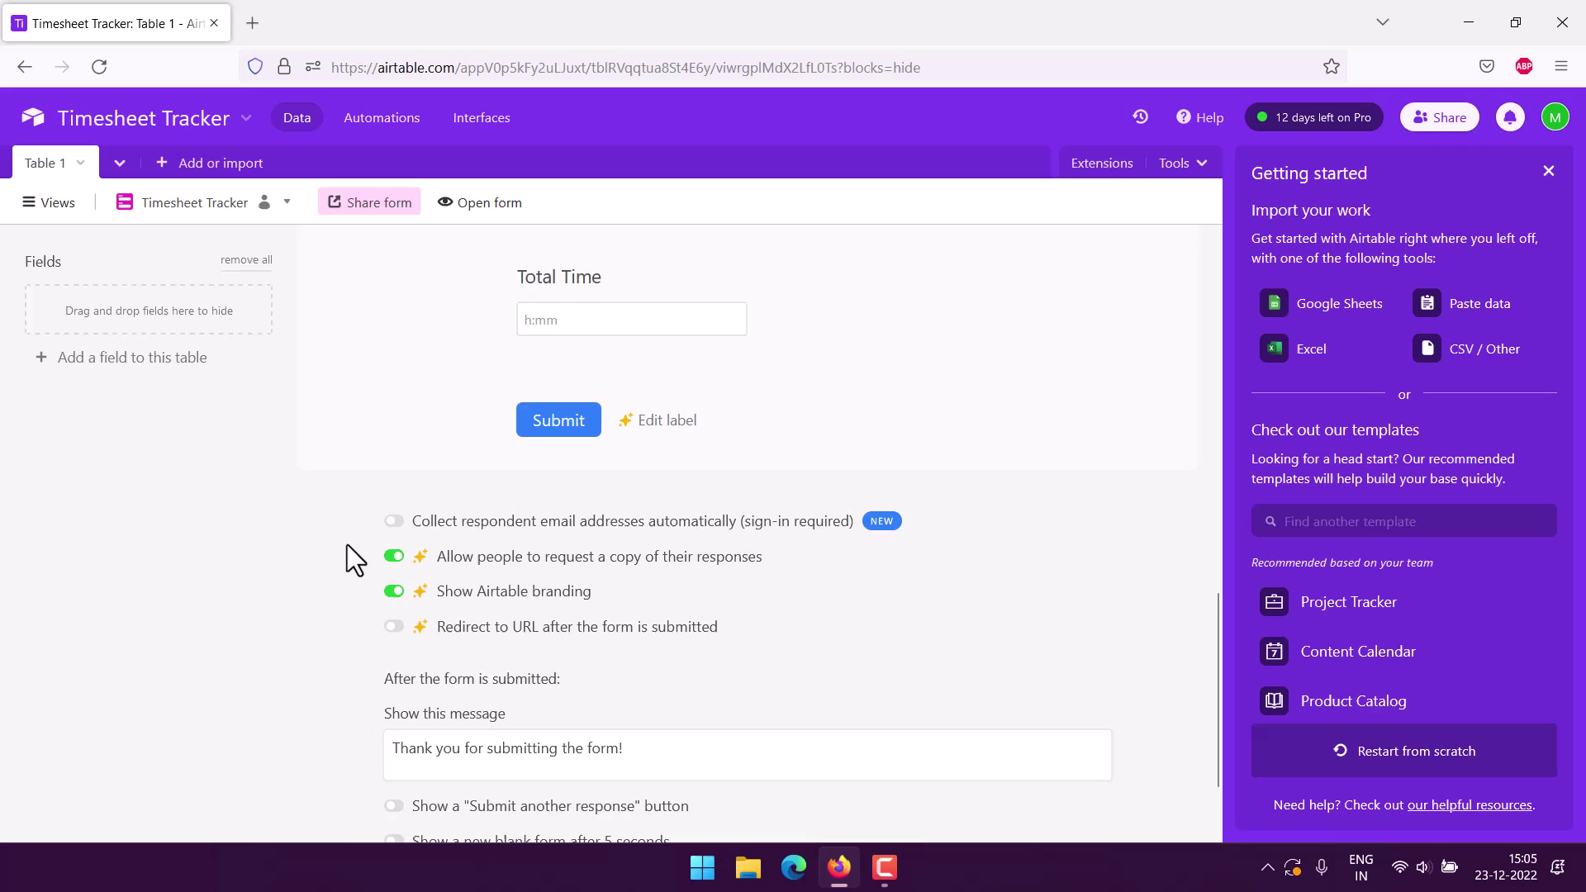
{"action": "scroll", "coordinate": [347, 545], "scroll_direction": "down", "scroll_amount": 1}
{"action": "scroll", "coordinate": [349, 542], "scroll_direction": "up", "scroll_amount": 10}
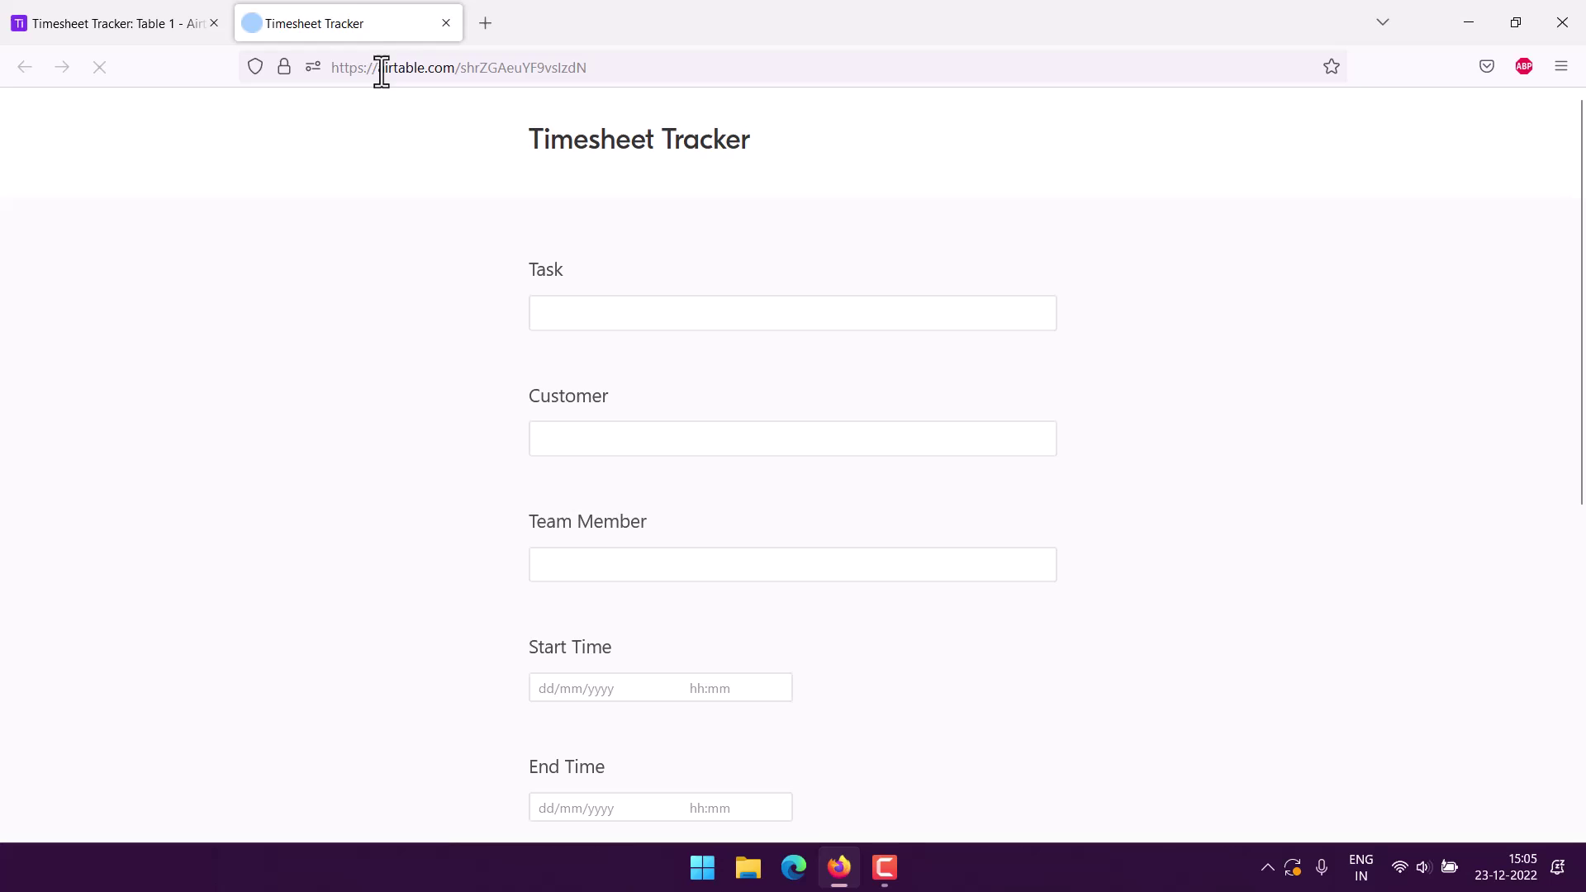
Highlight the form title and Task label text in the preview tab.
{"action": "left_click_drag", "start_coordinate": [513, 145], "coordinate": [754, 156]}
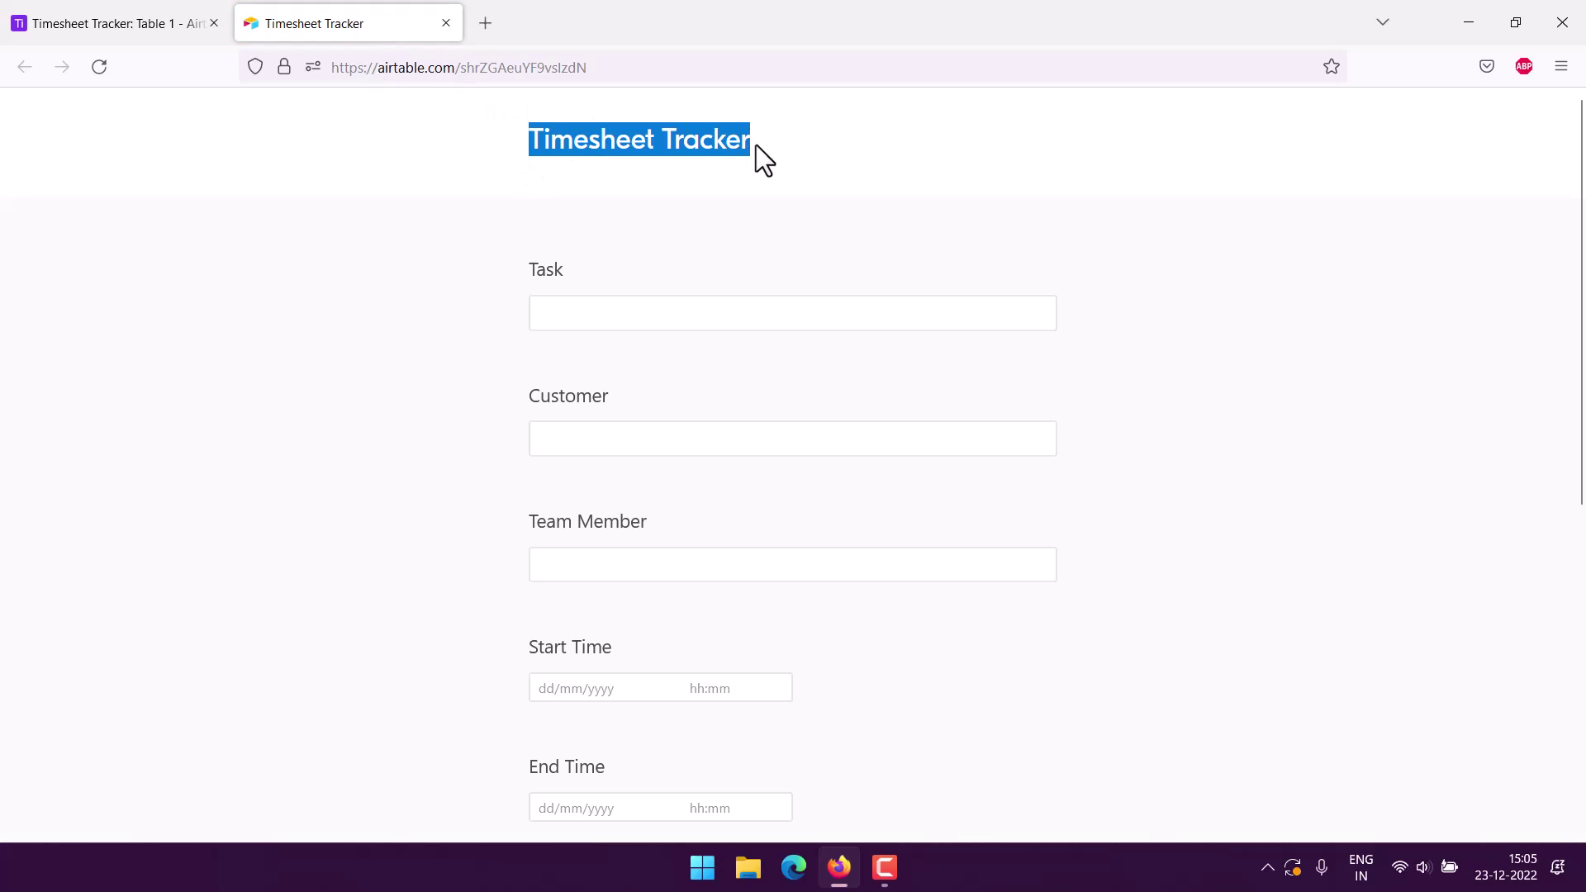
{"action": "left_click_drag", "start_coordinate": [517, 195], "coordinate": [924, 212]}
{"action": "left_click", "coordinate": [994, 212]}
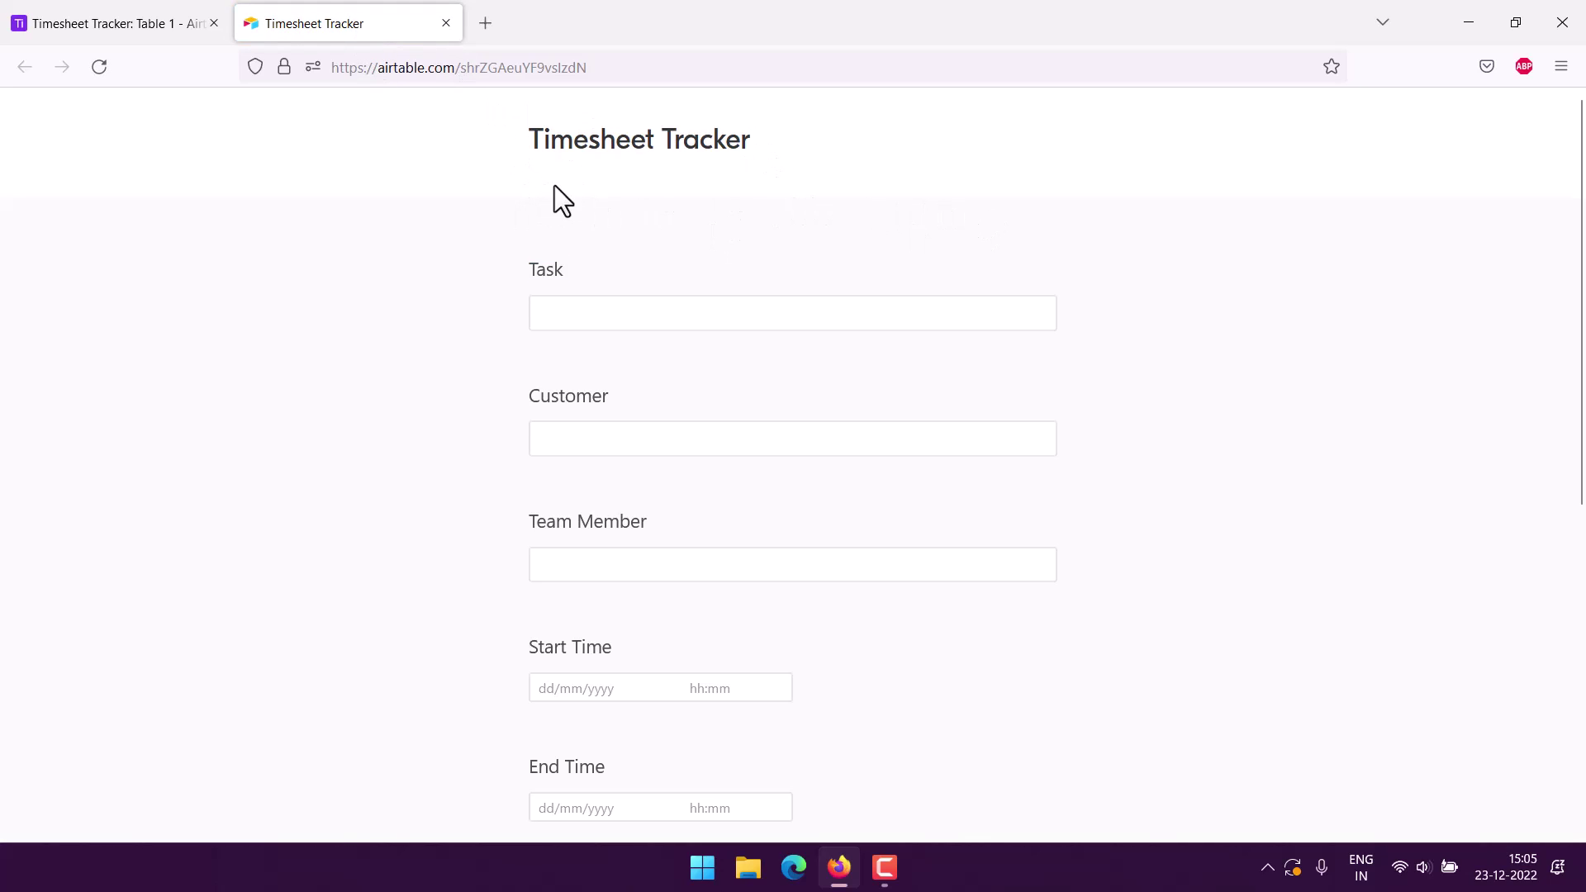
Try the Task, Customer, Team Member, Start Time and Total Time fields on the live form.
{"action": "left_click", "coordinate": [557, 307]}
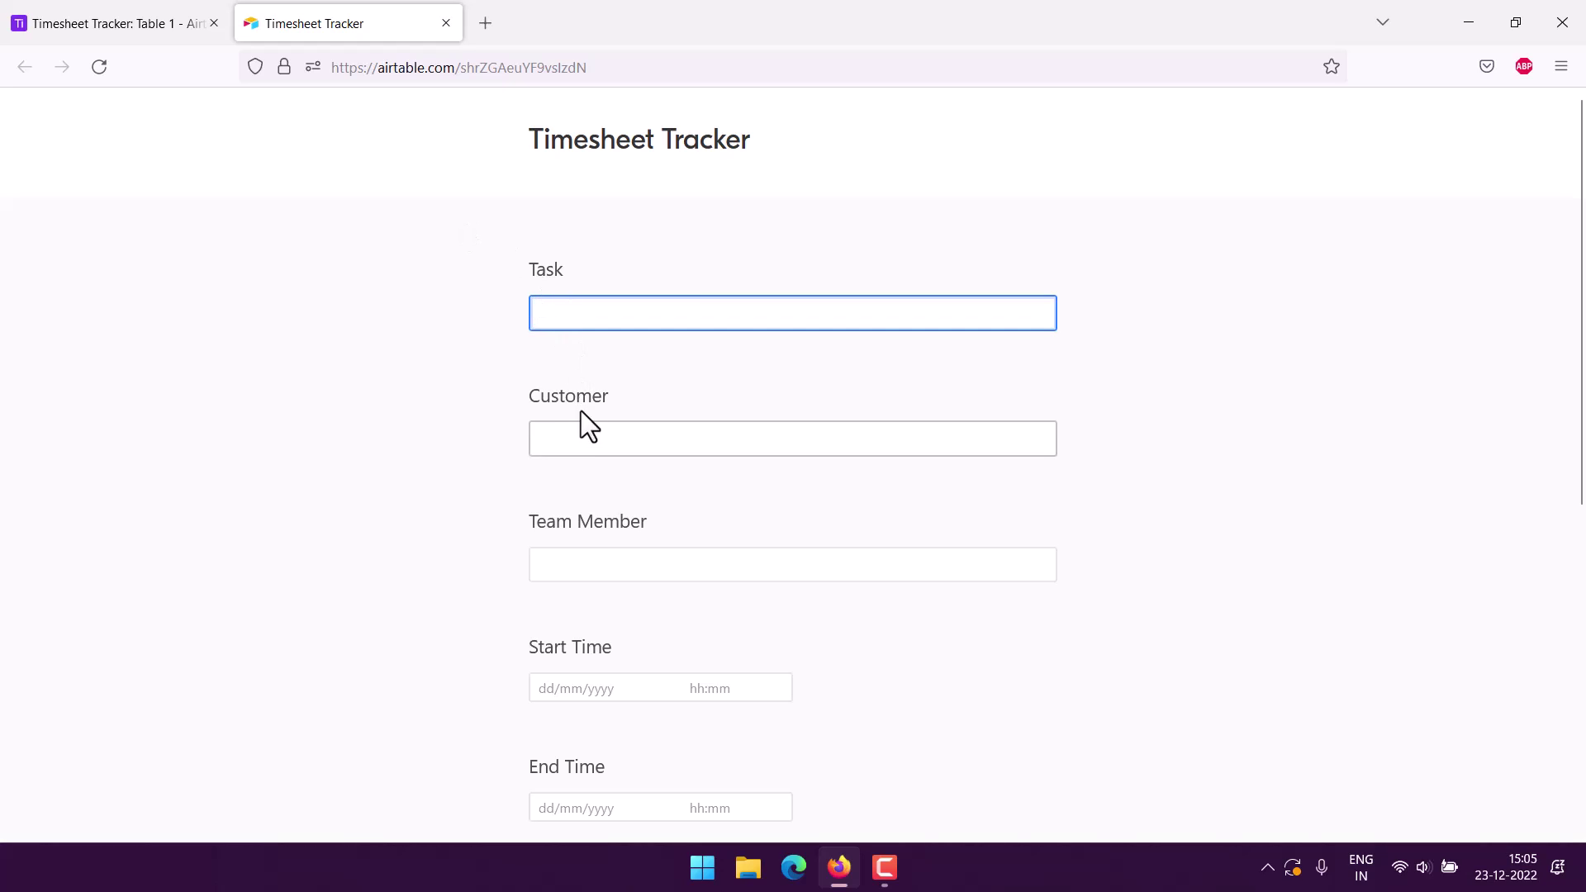
{"action": "left_click", "coordinate": [579, 435]}
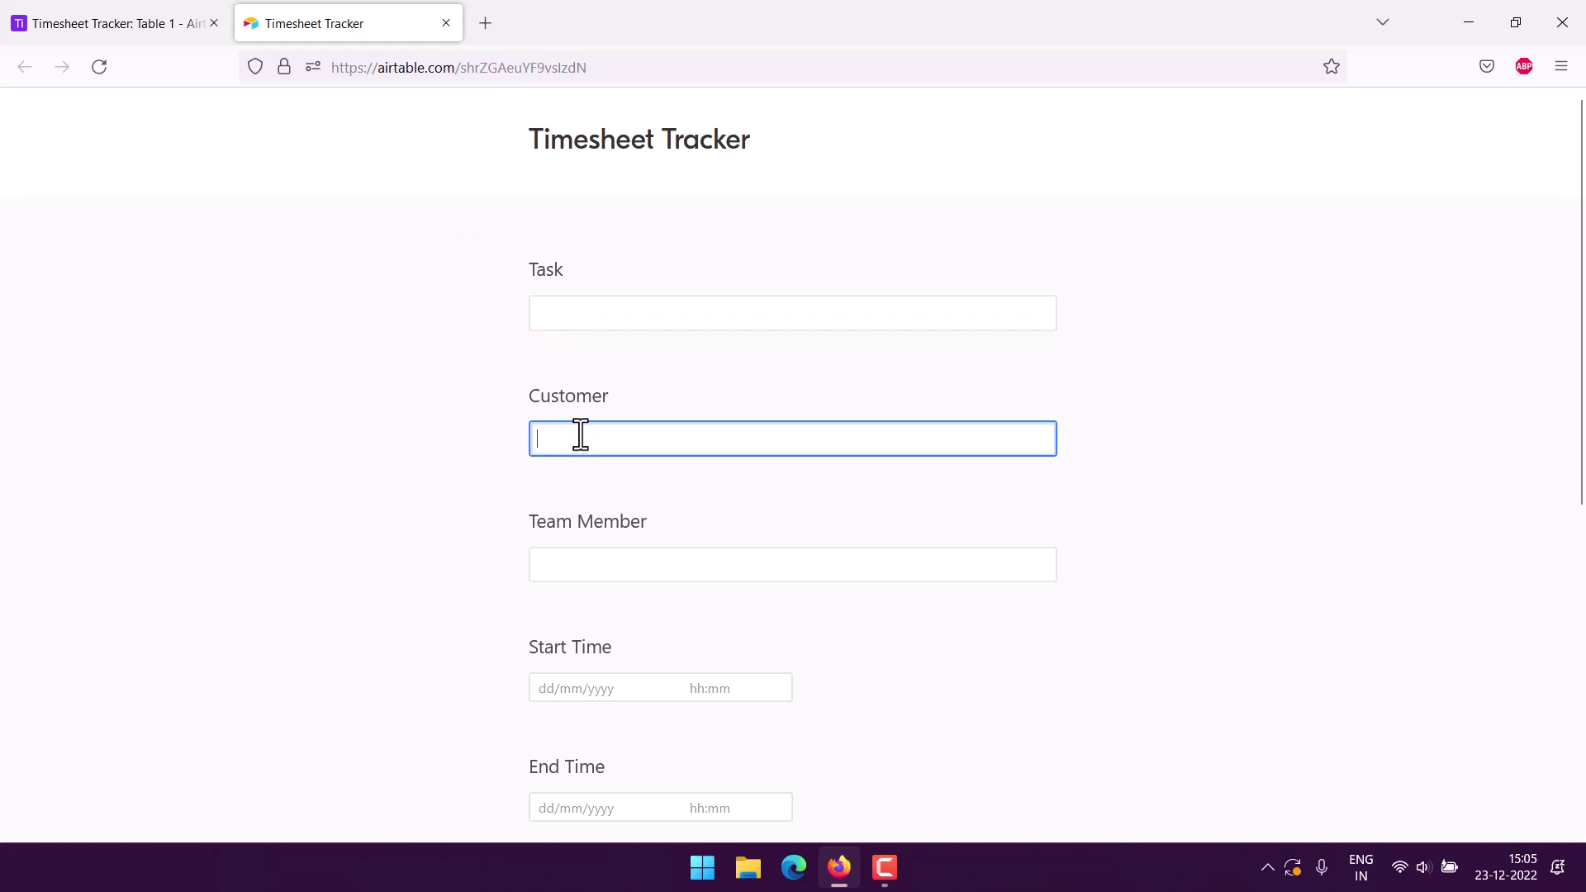
{"action": "left_click", "coordinate": [562, 556]}
{"action": "scroll", "coordinate": [453, 471], "scroll_direction": "down", "scroll_amount": 4}
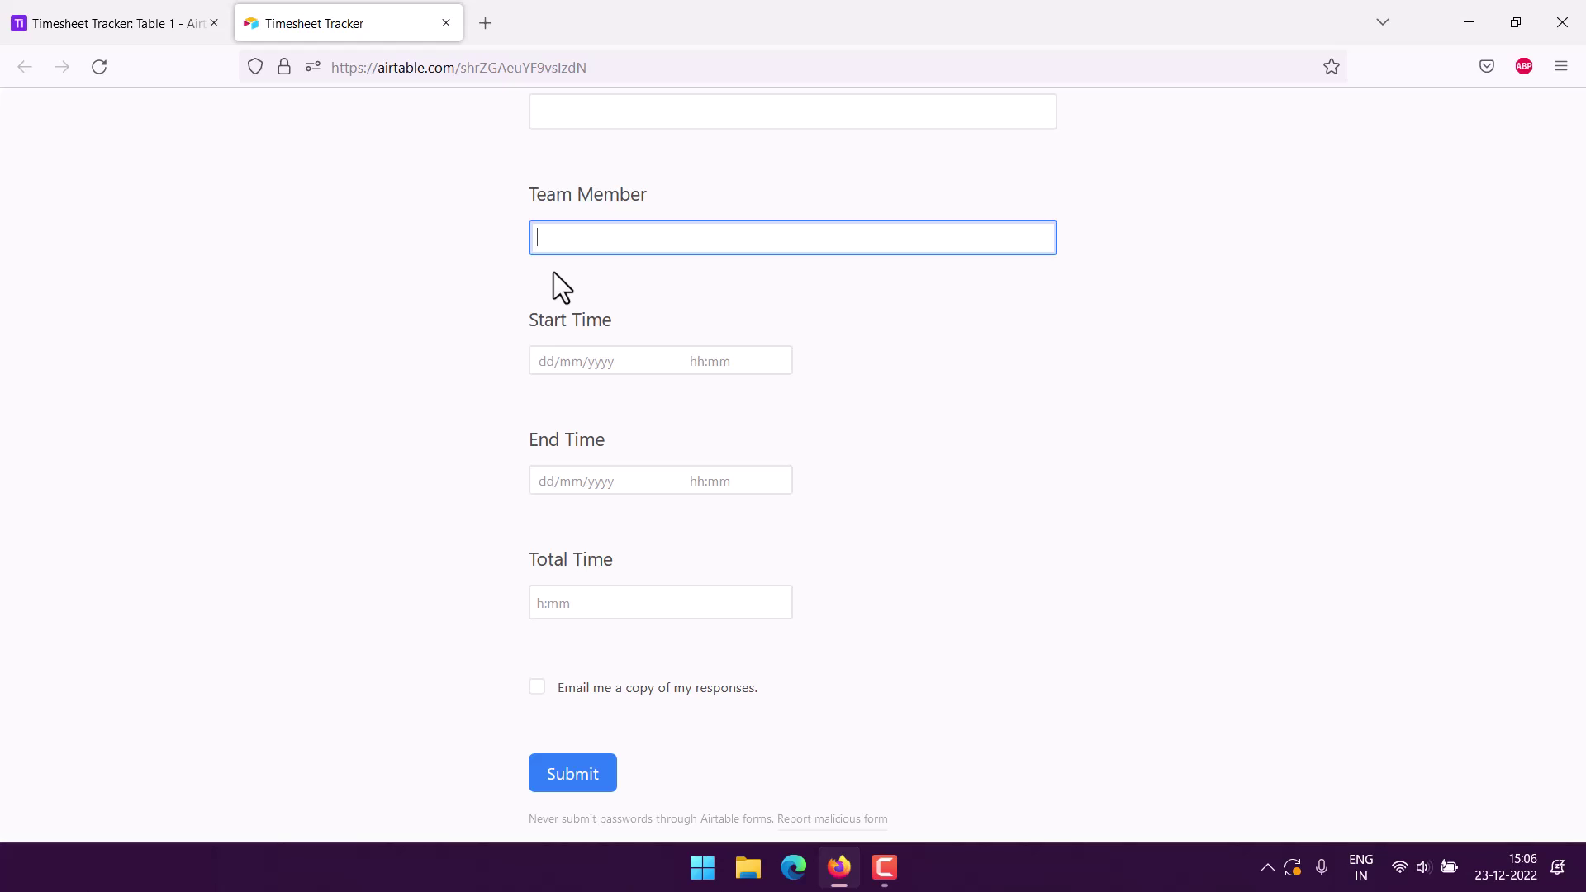
{"action": "left_click", "coordinate": [563, 361]}
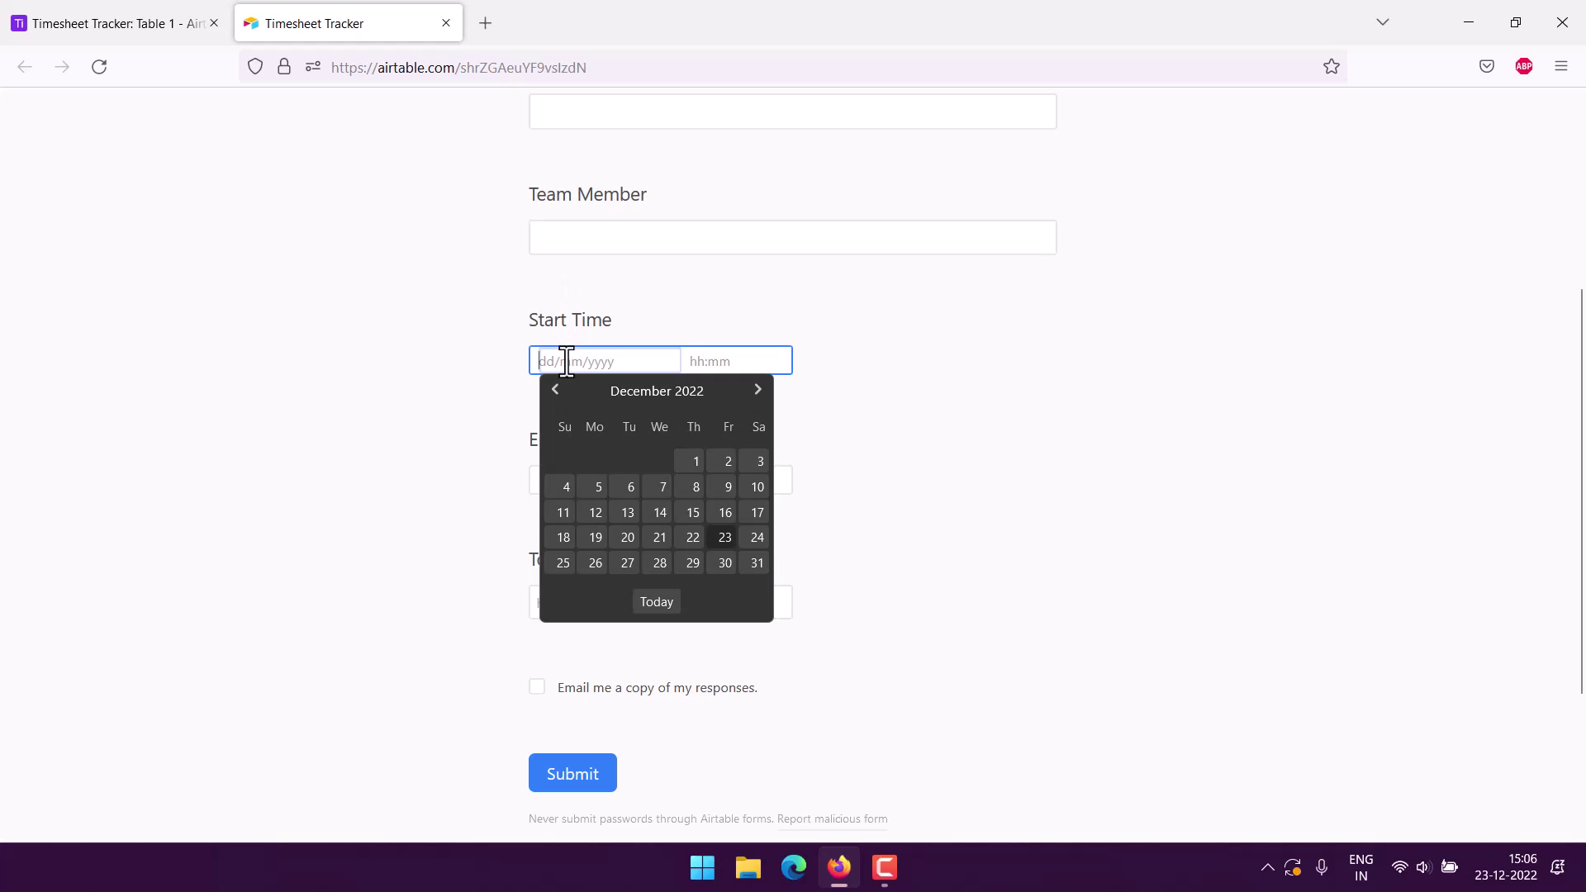
{"action": "left_click", "coordinate": [482, 369]}
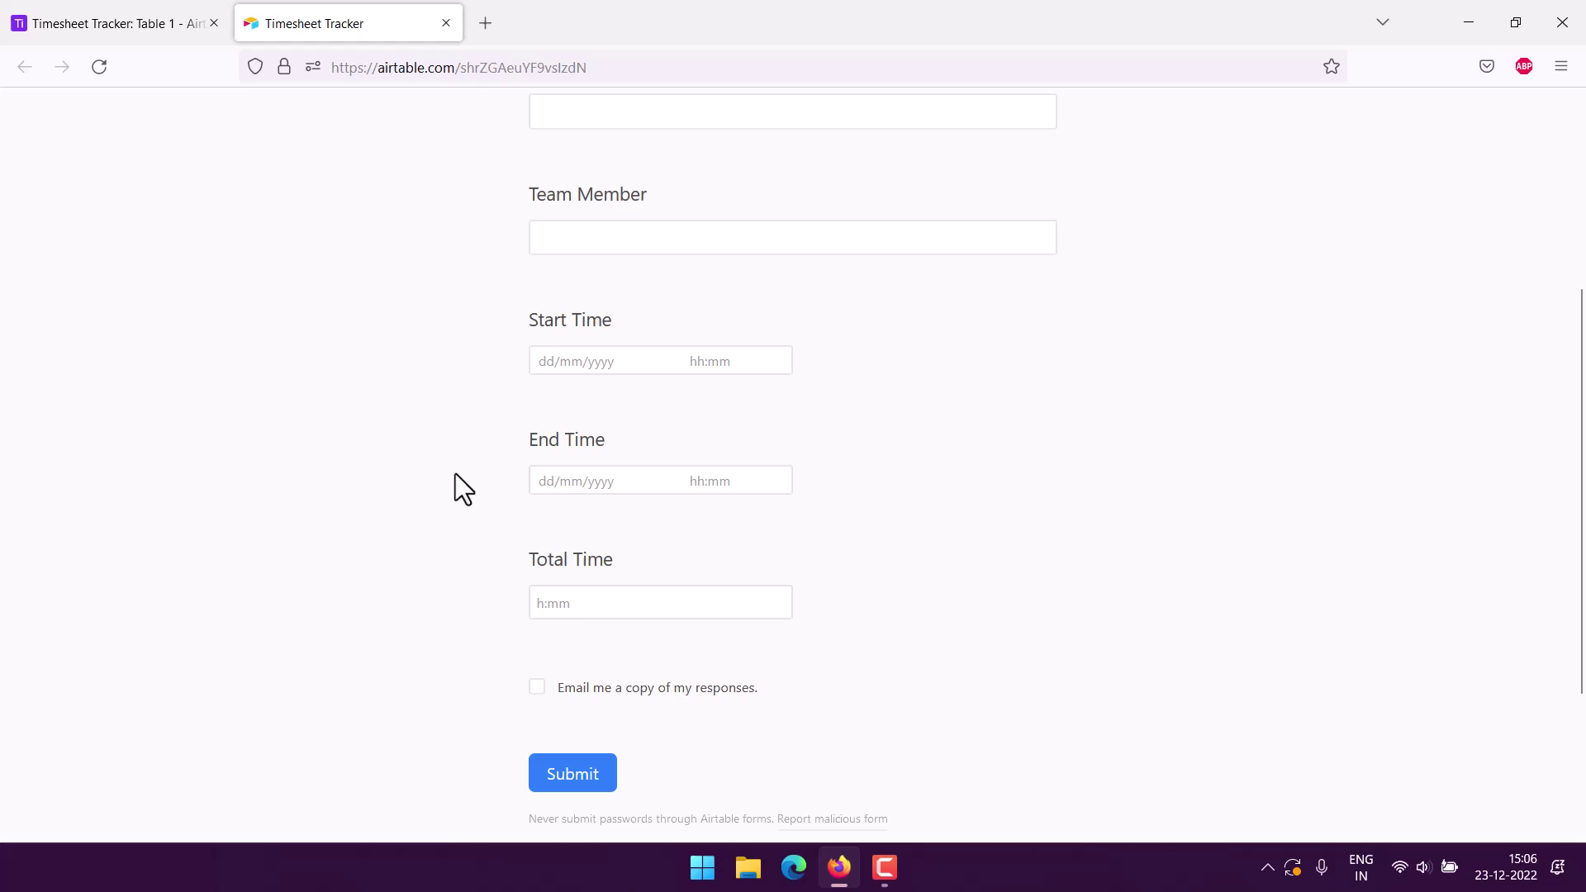
{"action": "left_click", "coordinate": [565, 599]}
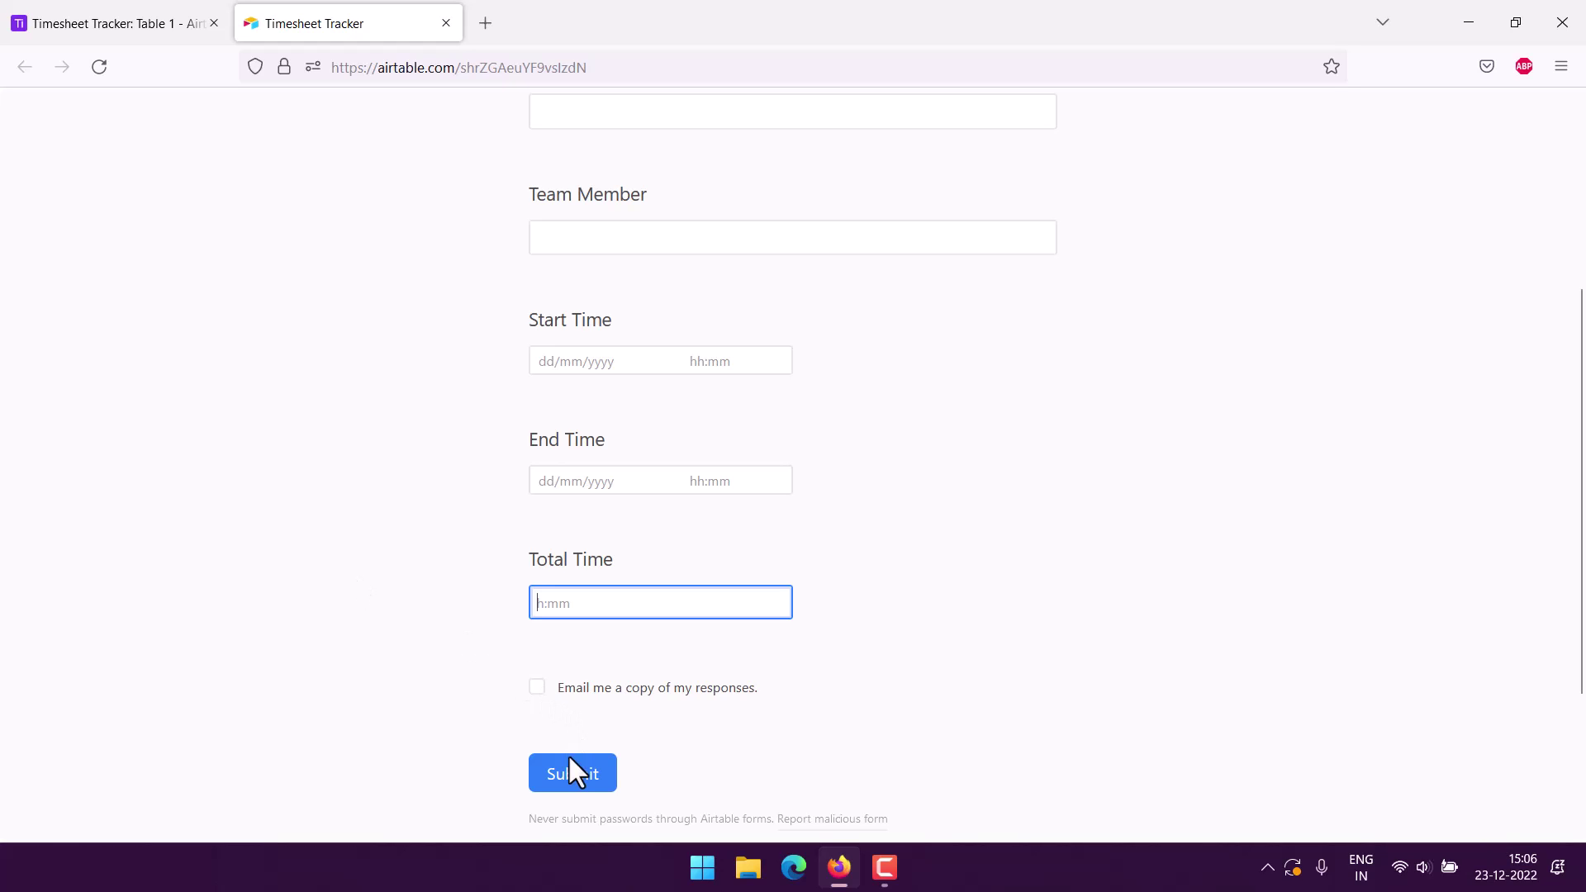
Return to the builder, collapse the personal views, and open Table 1's Grid view with the sidebar hidden.
{"action": "left_click", "coordinate": [141, 26]}
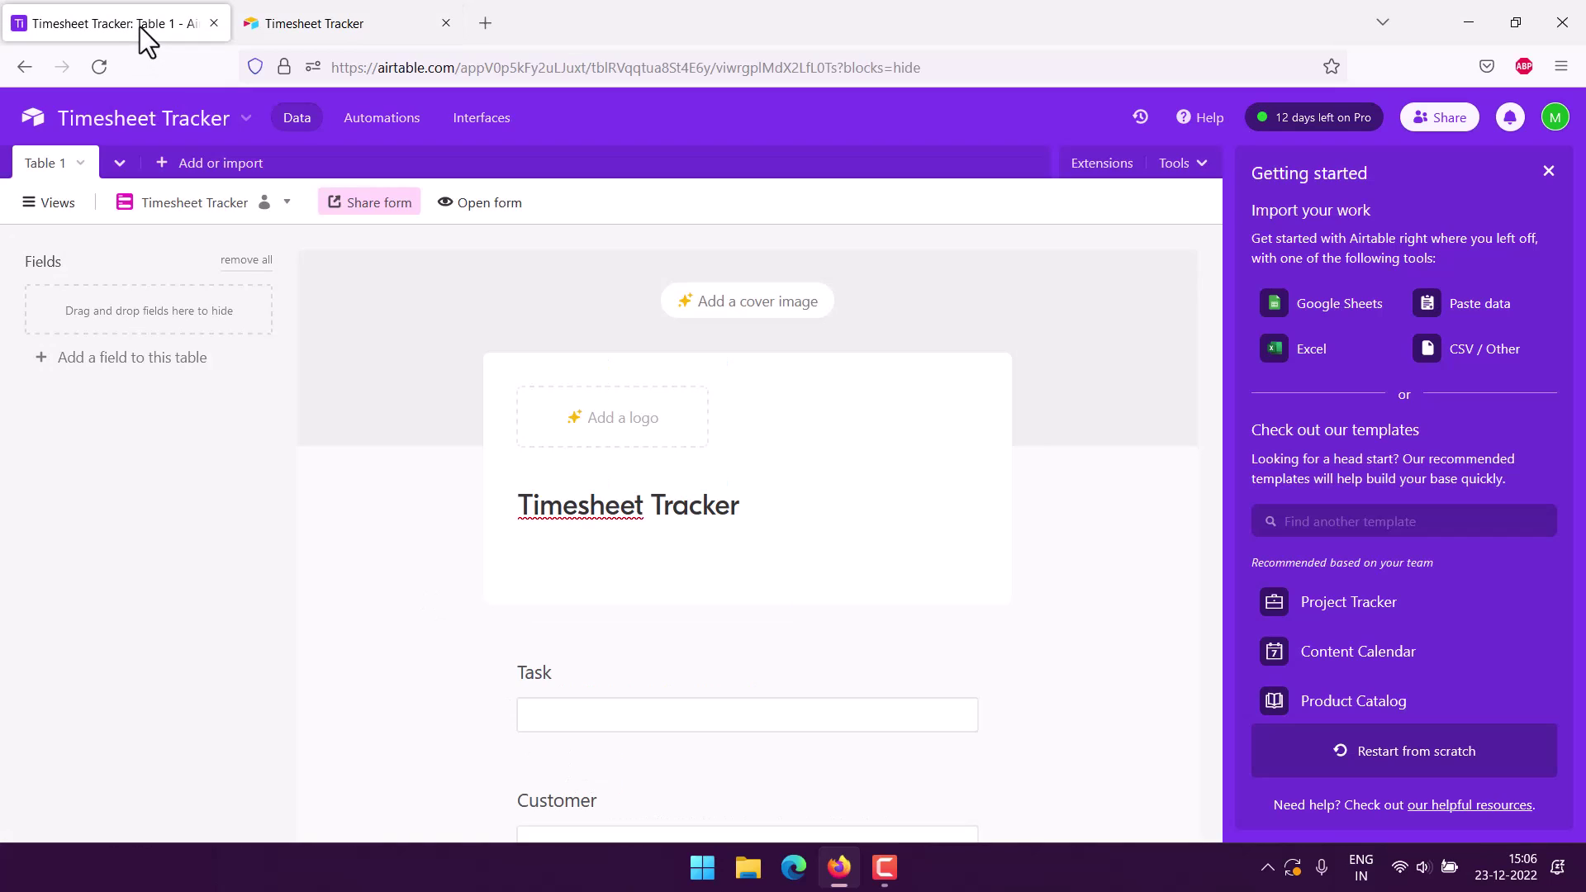
{"action": "left_click", "coordinate": [30, 205]}
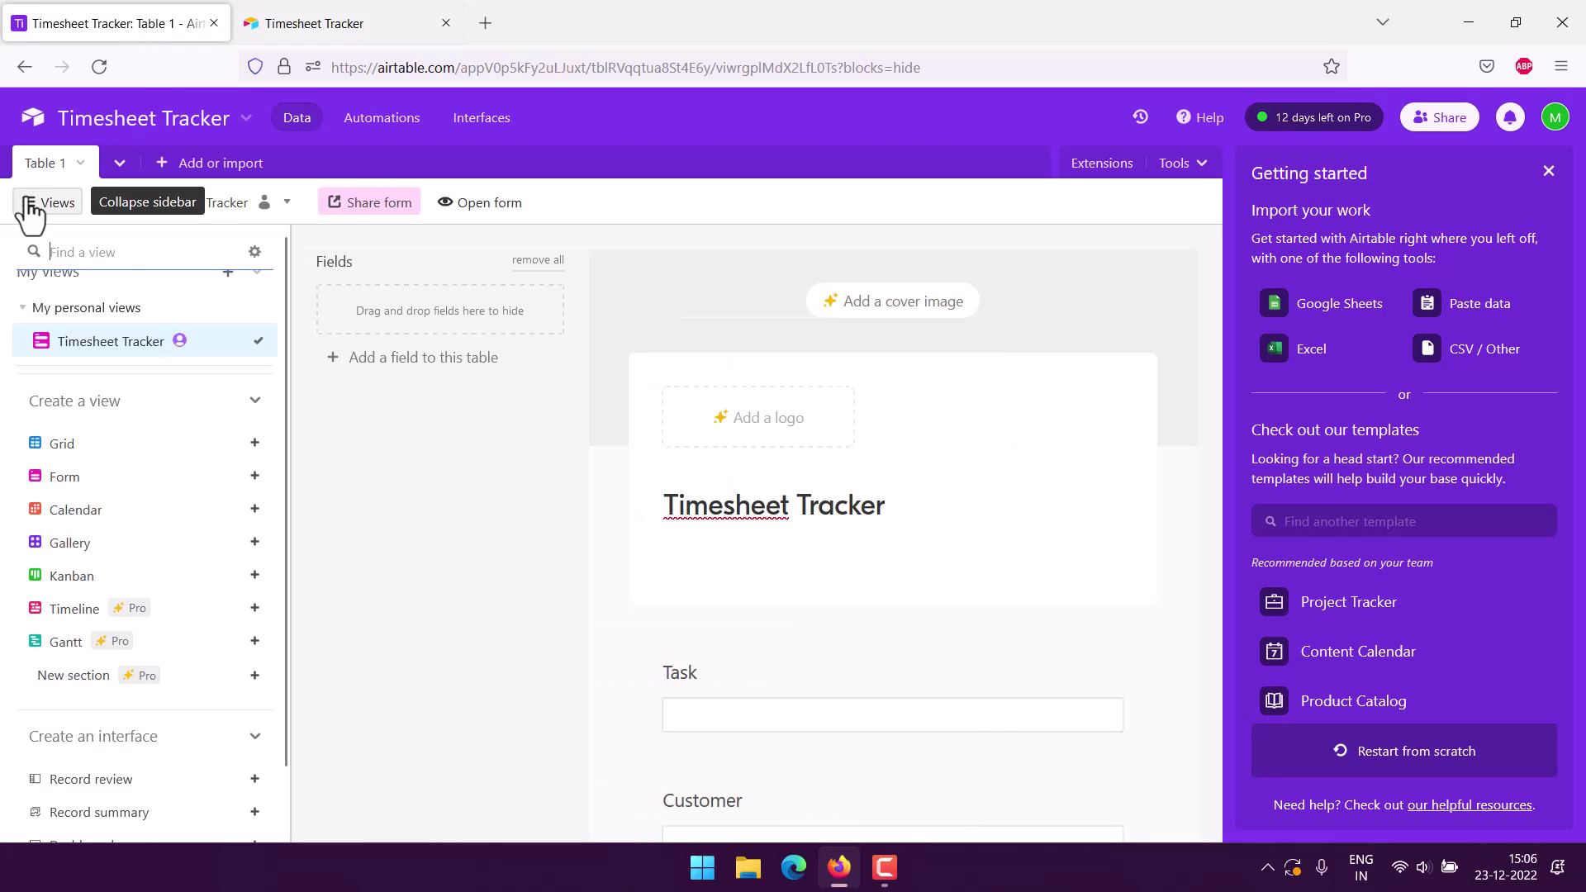
{"action": "left_click", "coordinate": [25, 339]}
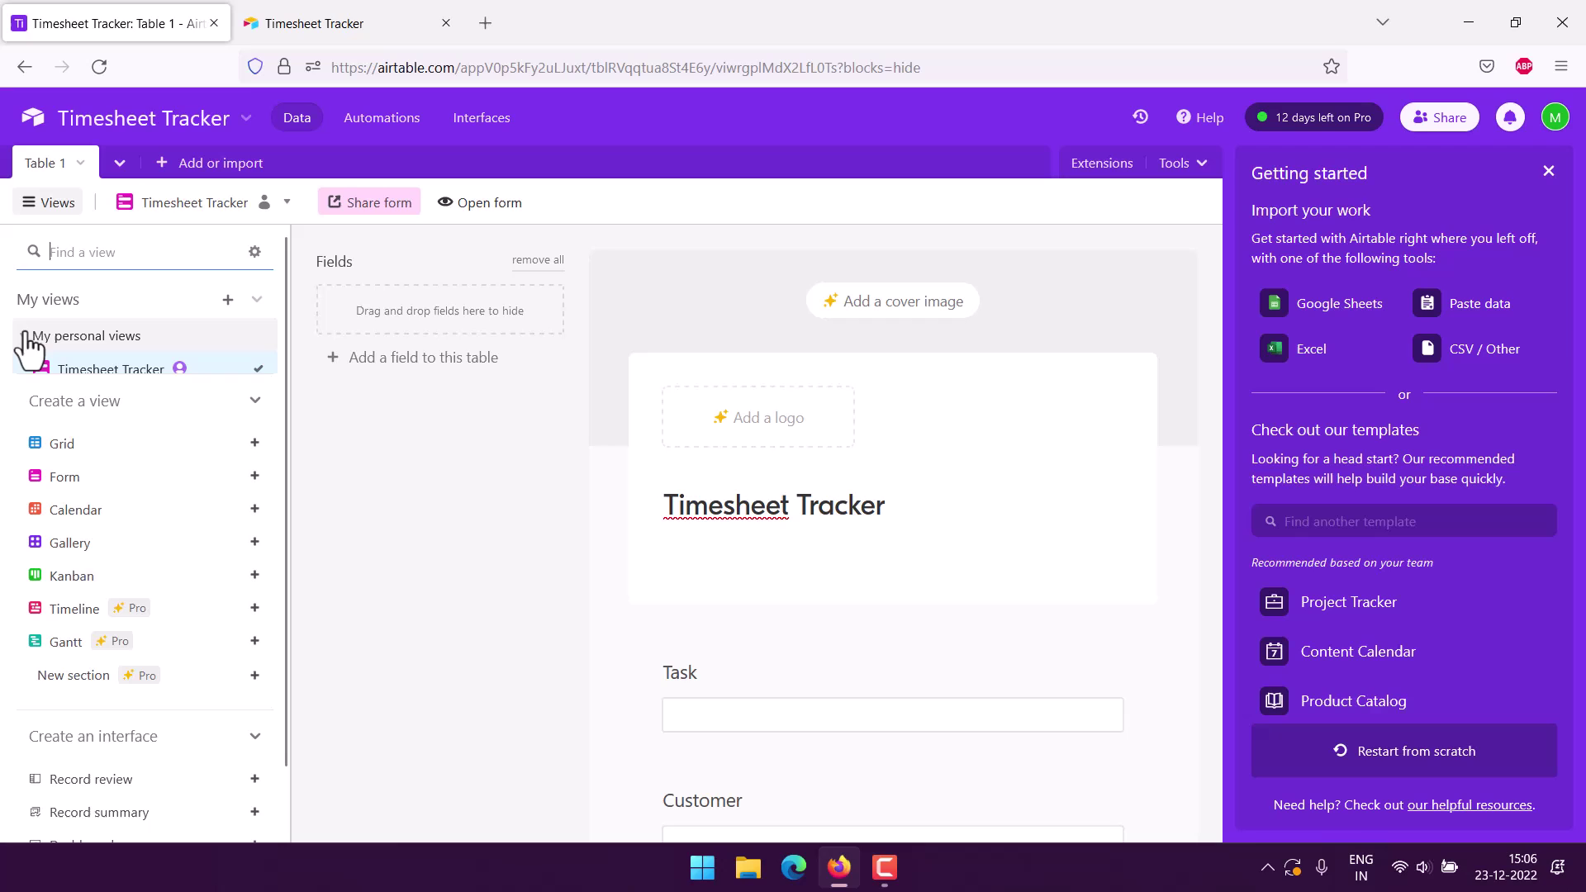
{"action": "left_click", "coordinate": [257, 299]}
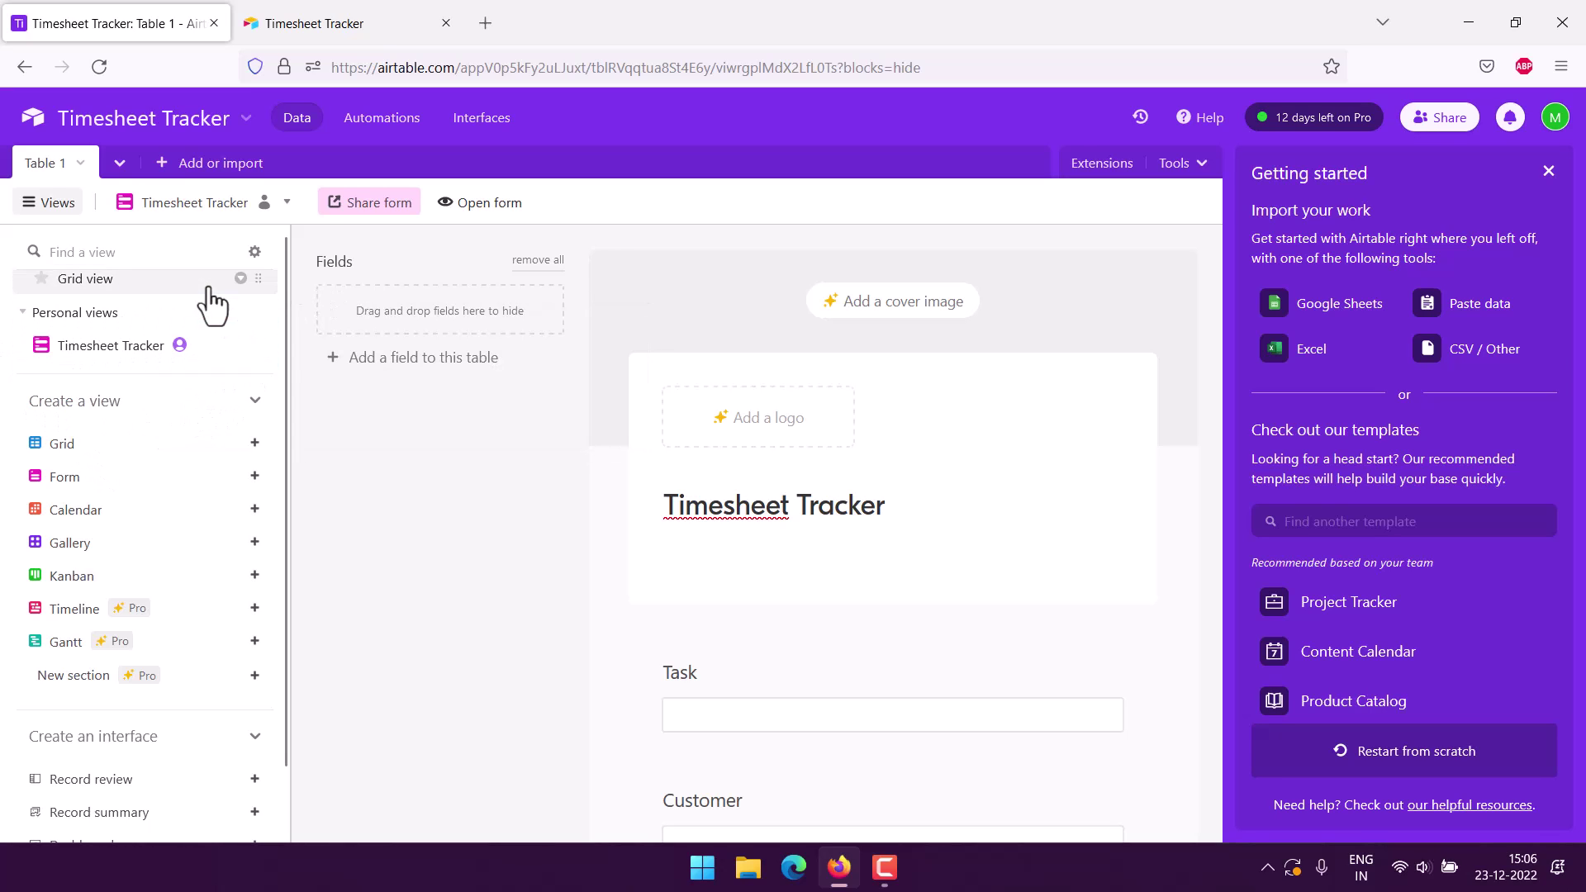
{"action": "scroll", "coordinate": [71, 312], "scroll_direction": "up", "scroll_amount": 1}
{"action": "scroll", "coordinate": [105, 324], "scroll_direction": "down", "scroll_amount": 1}
{"action": "left_click", "coordinate": [95, 281]}
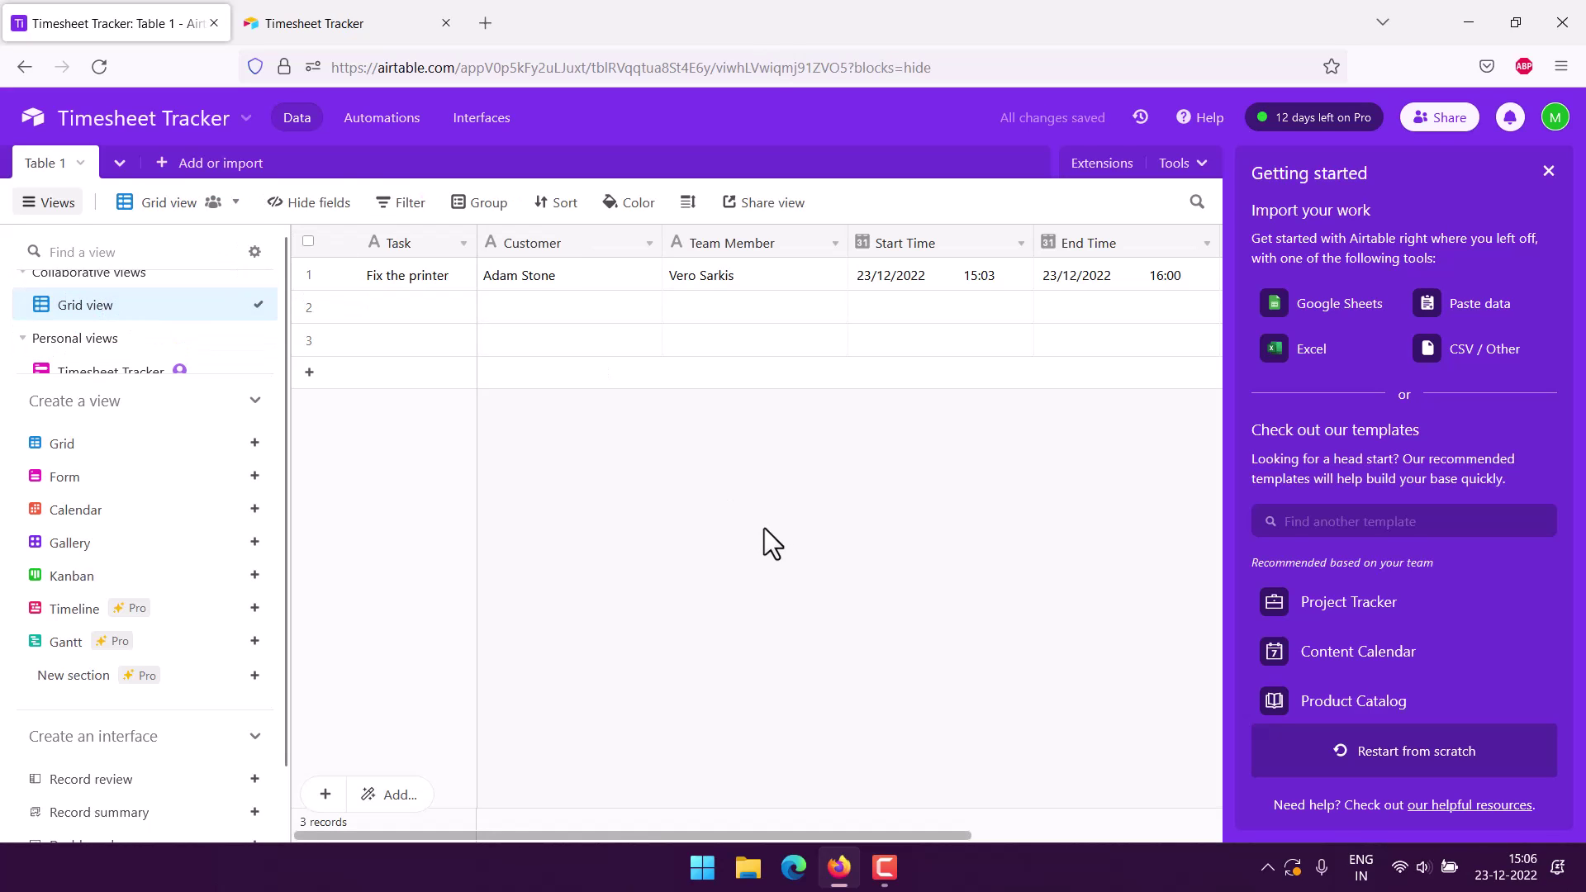
{"action": "left_click", "coordinate": [39, 203]}
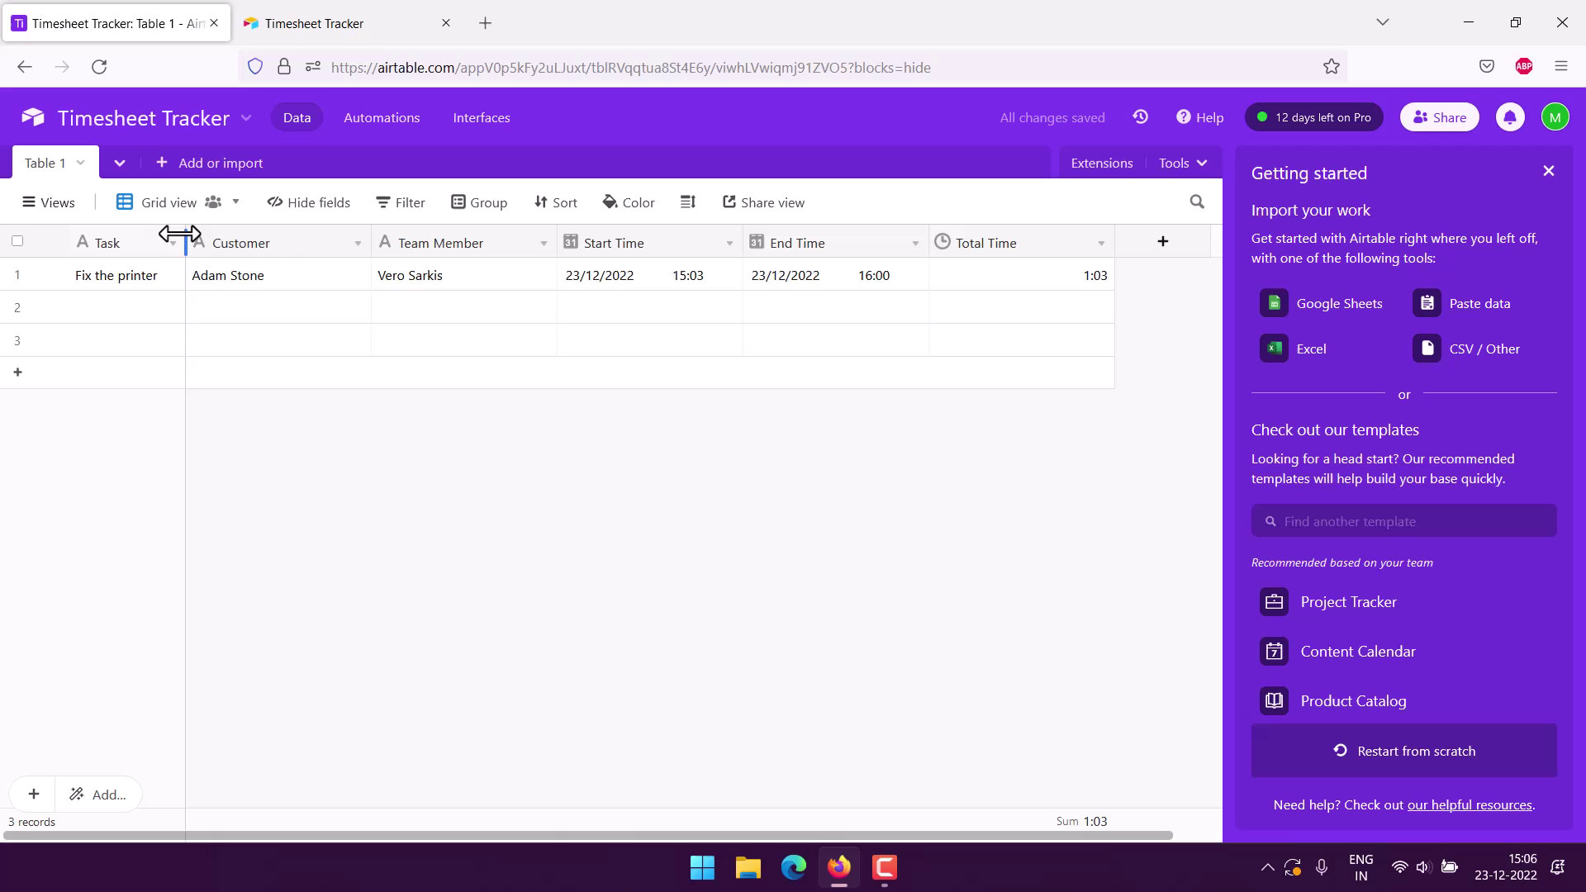
{"action": "mouse_move", "coordinate": [165, 218]}
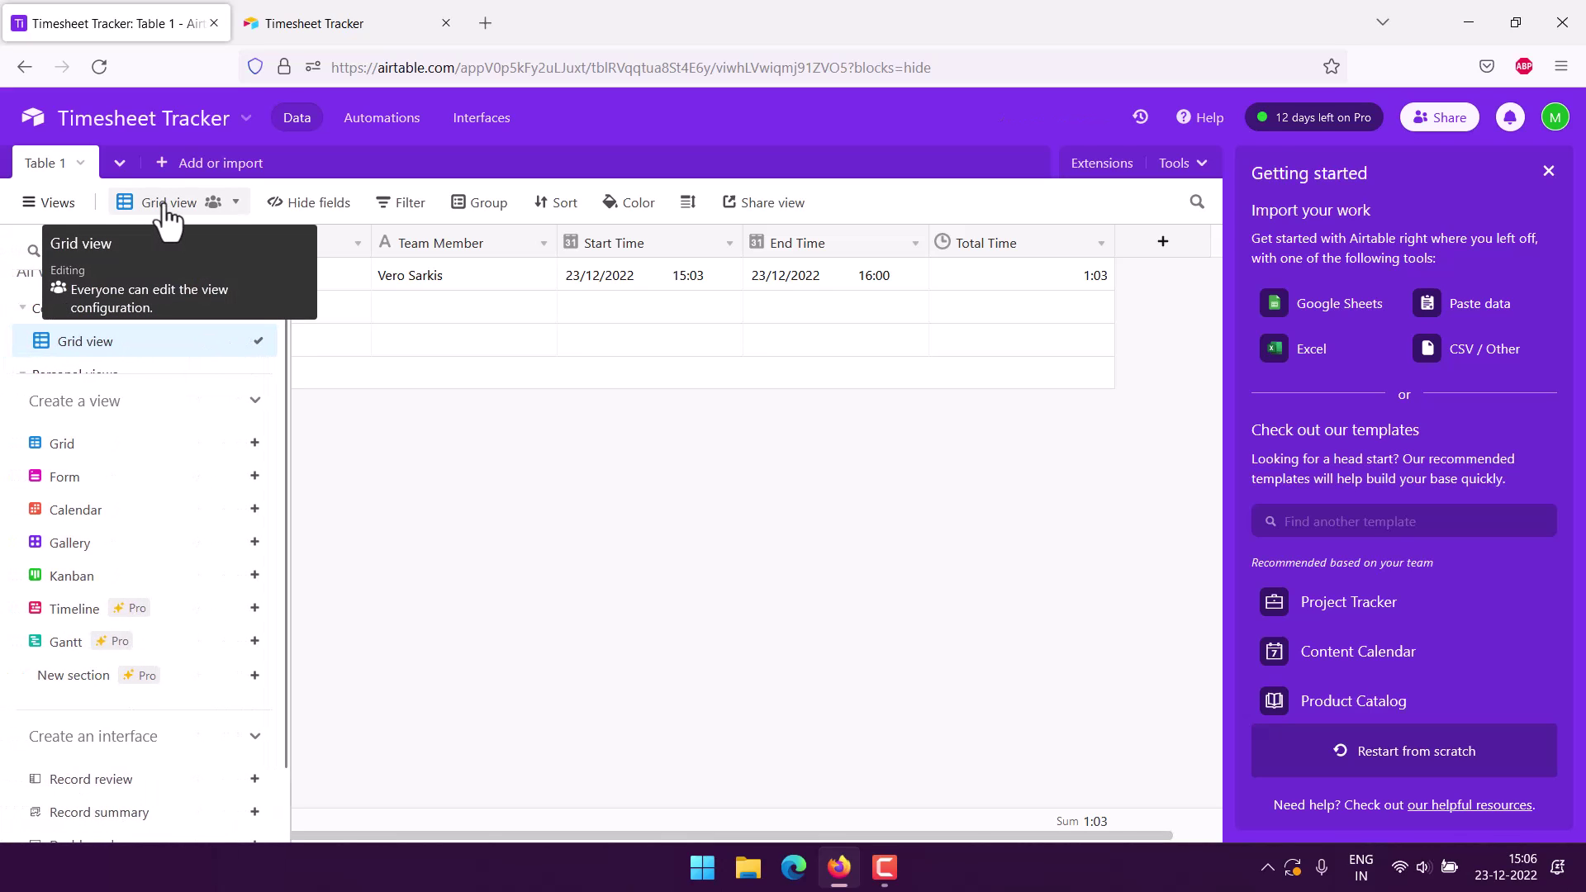